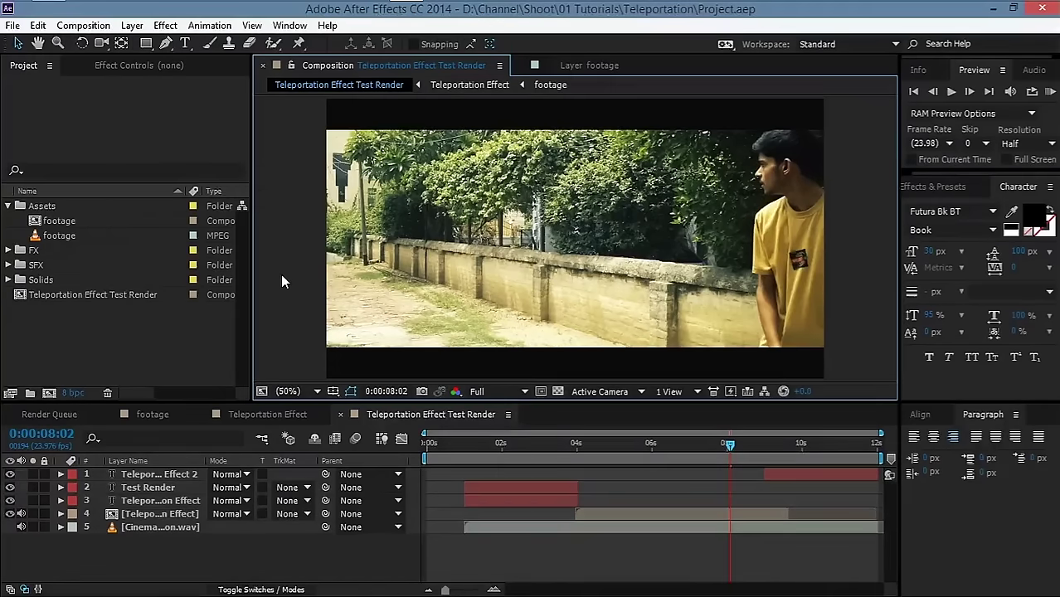
Build a new composition 'footage 2' from the MPEG footage clip and scrub to just before the jump
left_click(90, 237)
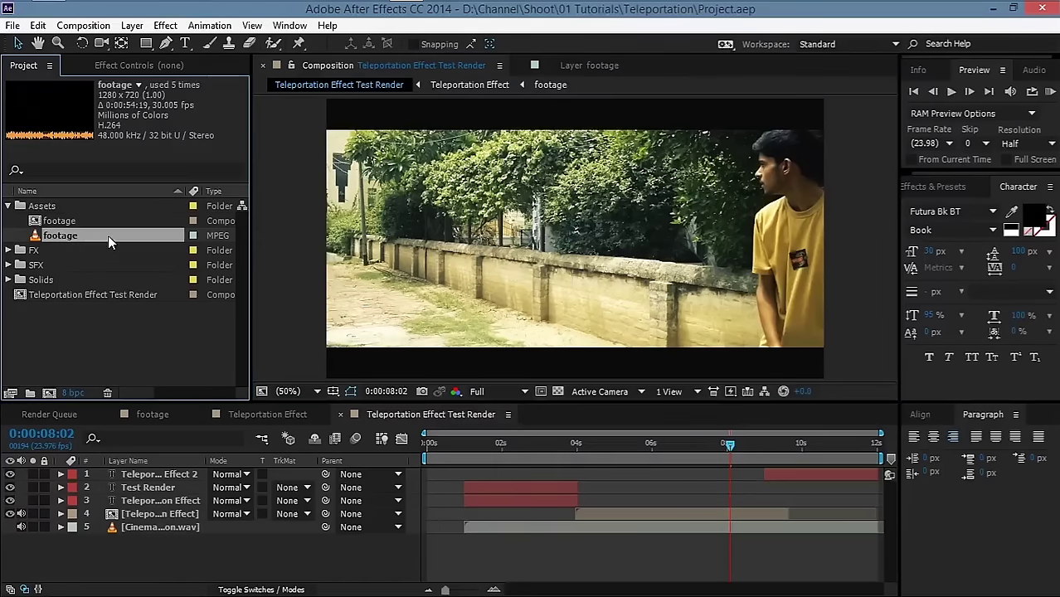
left_click(49, 393)
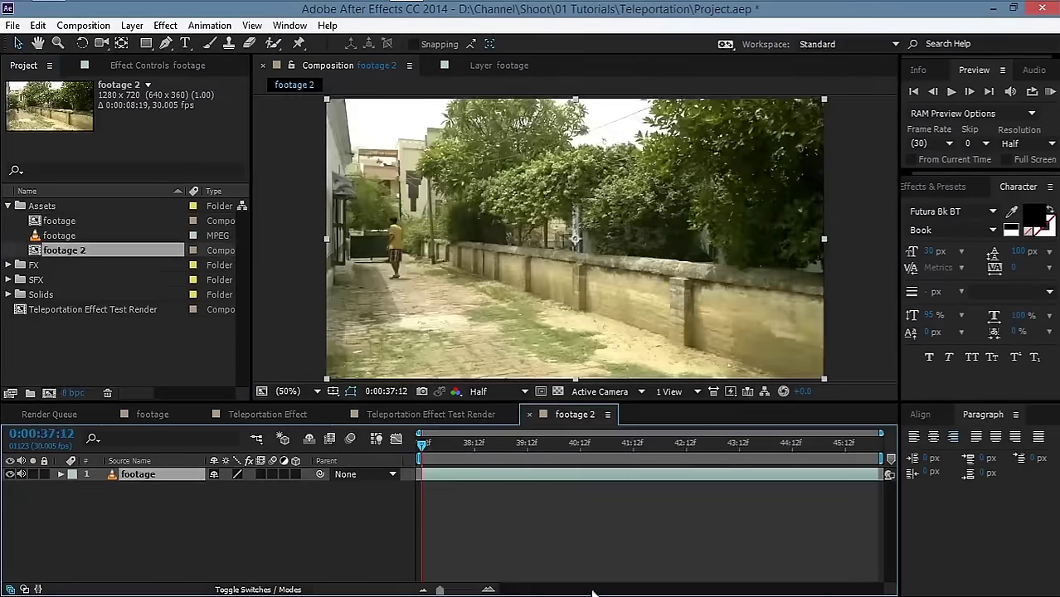
left_click_drag(425, 445, 541, 450)
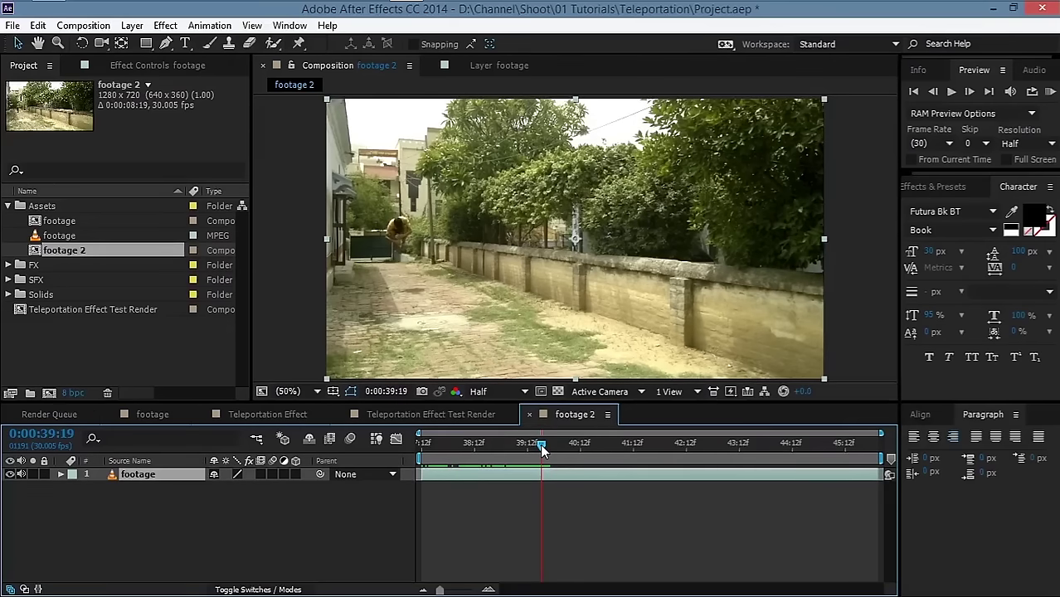
Split the footage layer at the jump, slide the later piece earlier and trim its In point
left_click(37, 24)
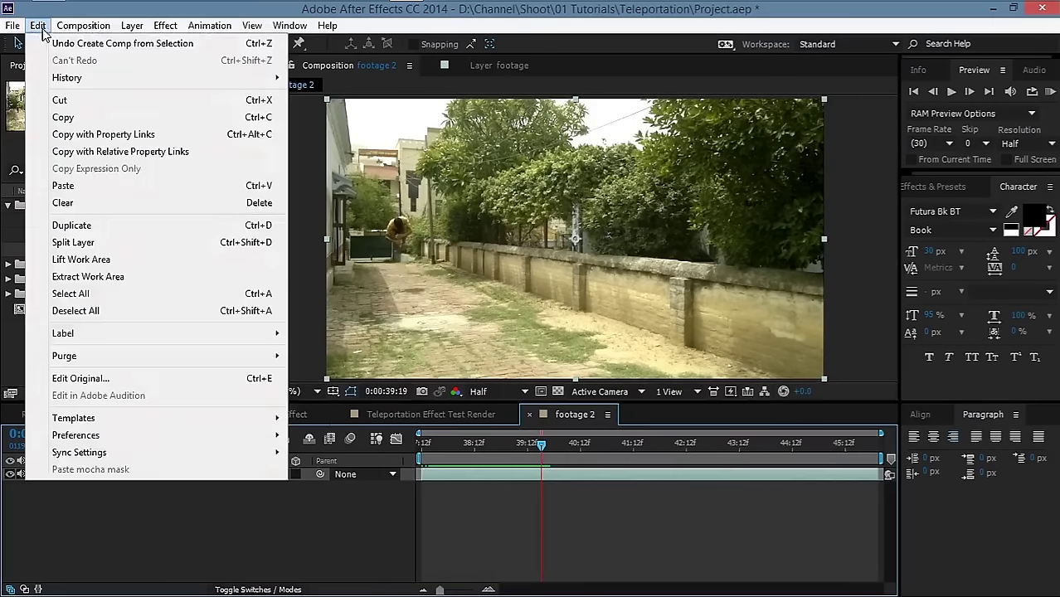
left_click(101, 239)
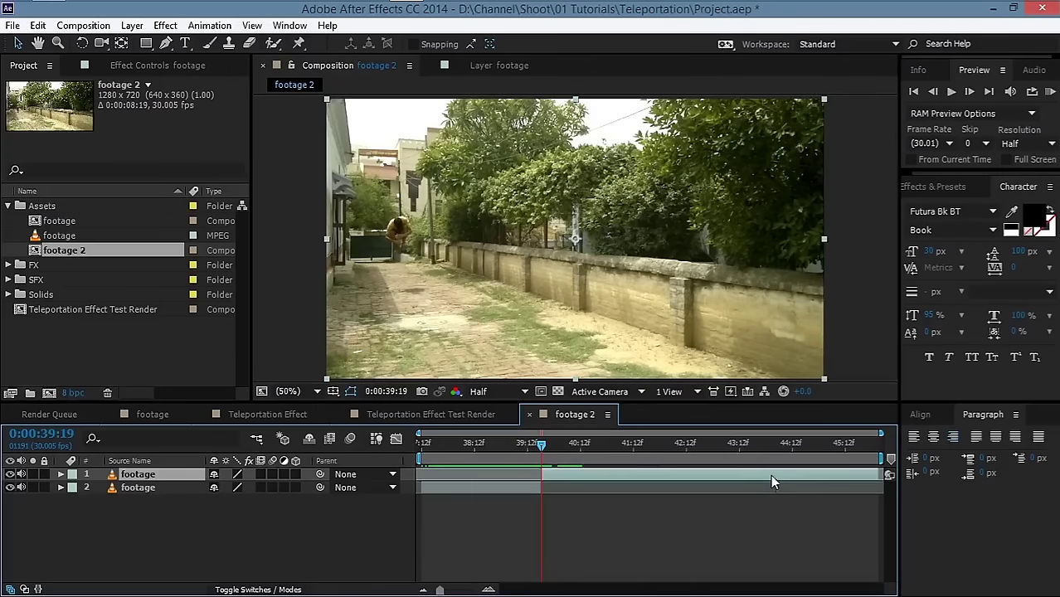
left_click_drag(771, 474, 635, 470)
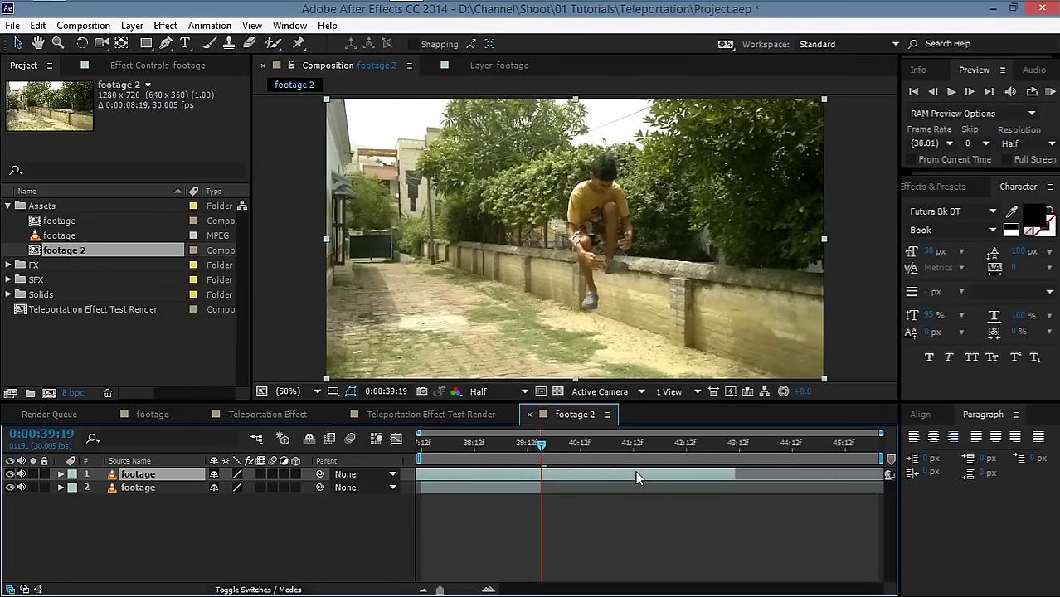
key("alt+bracketleft")
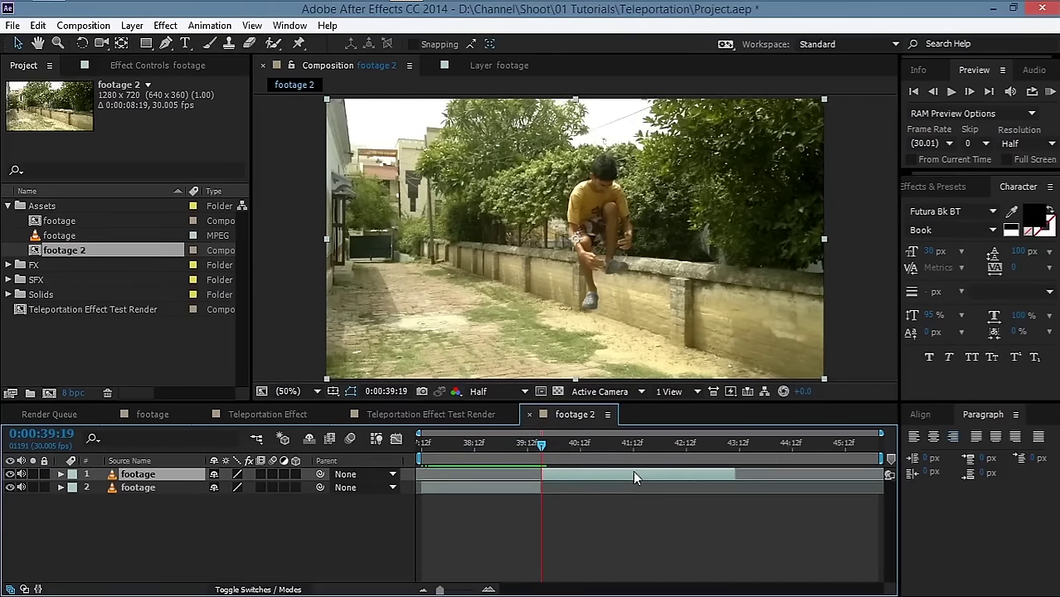
At 39:15, zoom the timeline and nudge the top layer slightly earlier, then select it
left_click_drag(523, 449, 535, 448)
left_click(489, 590)
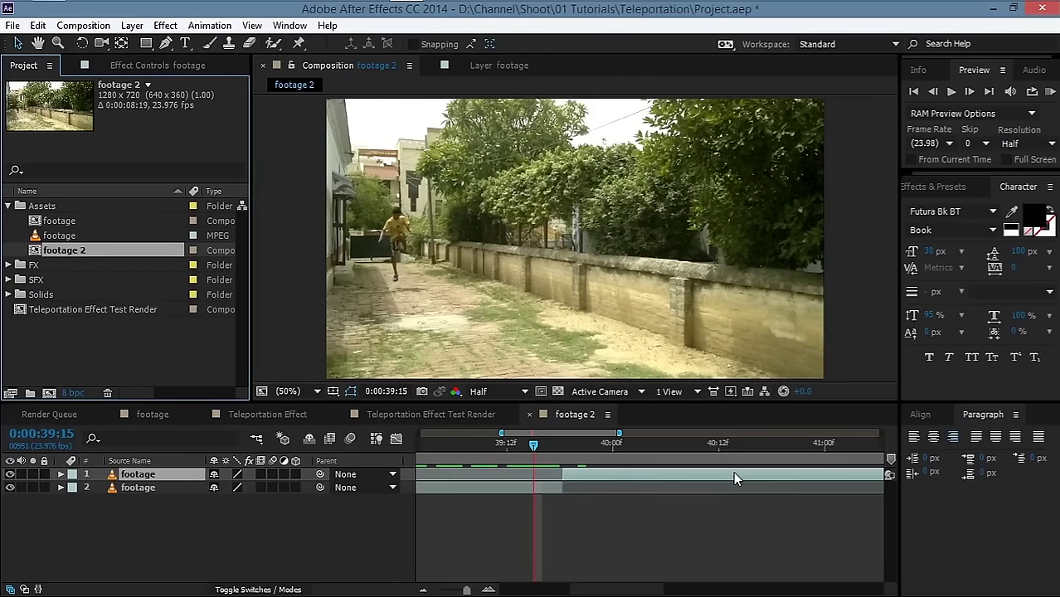
left_click_drag(733, 477, 714, 477)
left_click_drag(458, 444, 560, 446)
left_click(562, 490)
left_click(581, 475)
left_click(187, 464)
Rename layer 1 'entry' and set an Opacity keyframe at 39:21
key("Return")
type("ent")
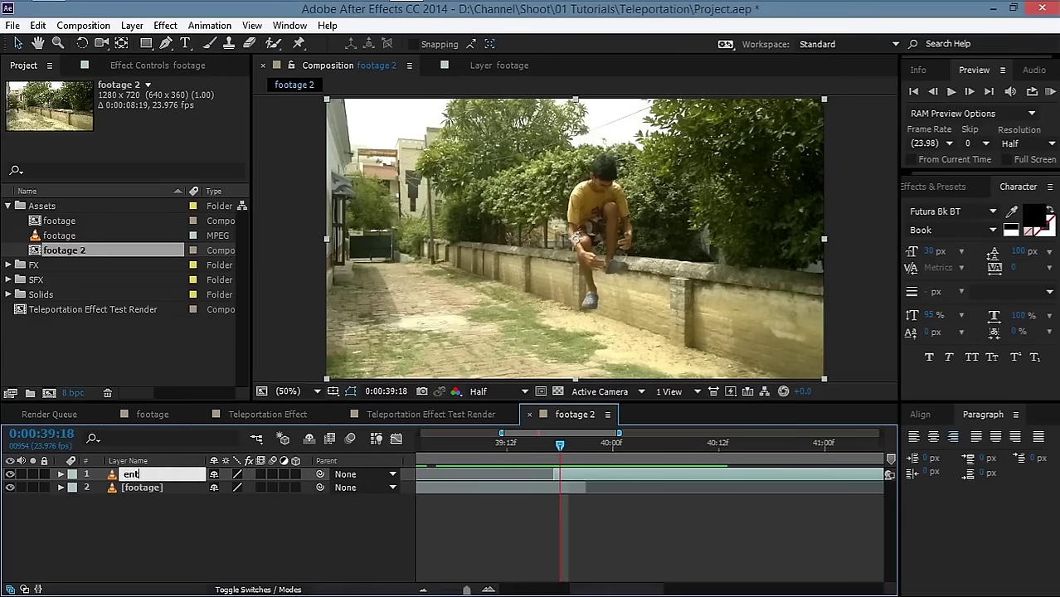
type("ry")
key("Return")
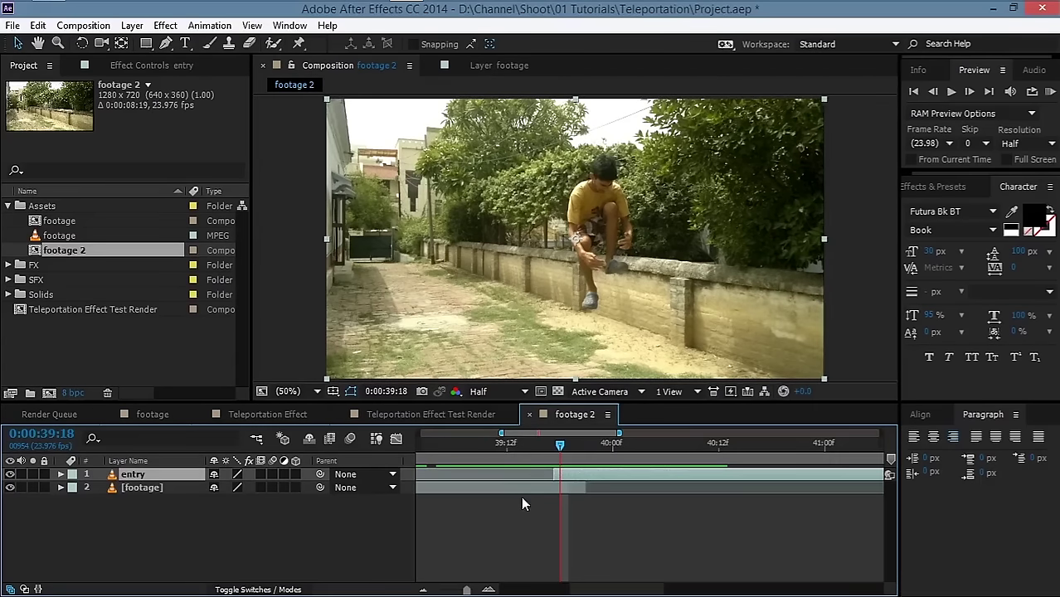
key("t")
key("Page_Up")
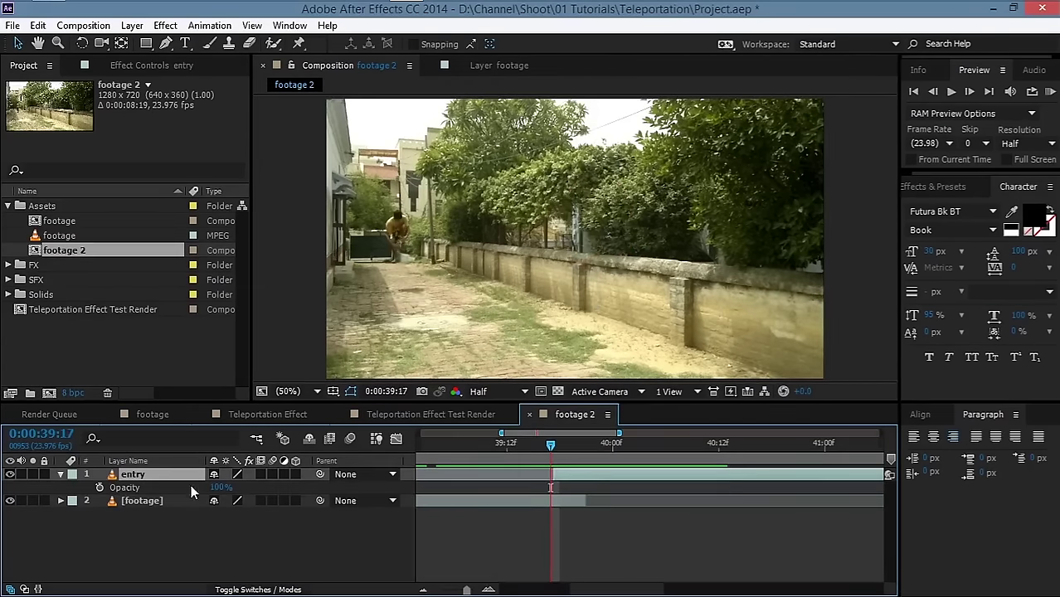
key("Page_Down")
key("Page_Down")
key("Page_Down")
key("Page_Down")
left_click(101, 487)
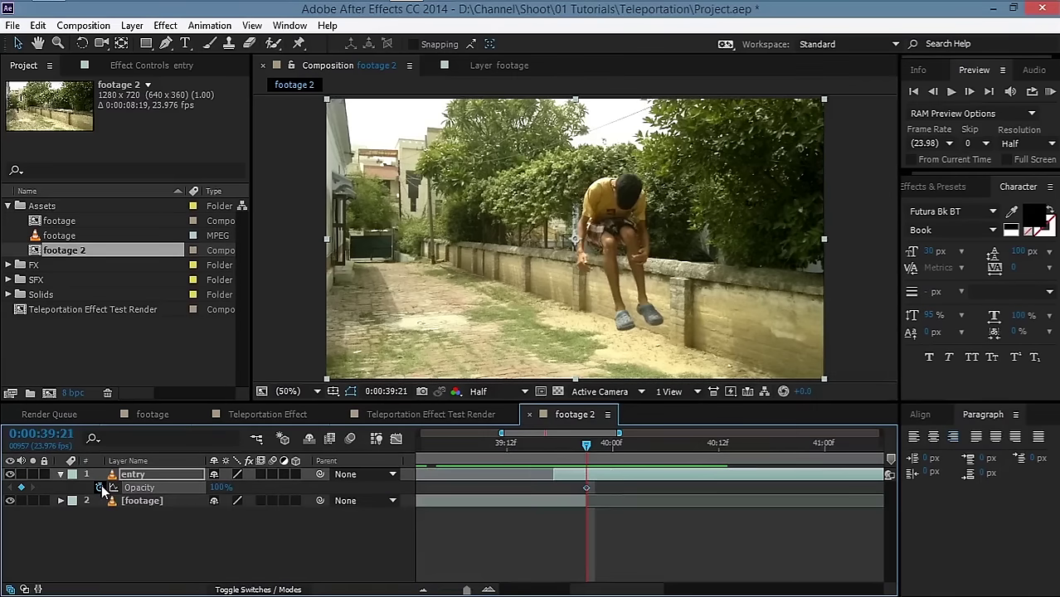
Add a 0% Opacity keyframe at 39:17 so entry fades in, and preview it
key("Page_Up")
key("Page_Up")
key("Page_Up")
key("Page_Up")
left_click(221, 487)
type("0")
key("Return")
left_click(259, 539)
left_click_drag(553, 450, 593, 472)
Draw a rectangular mask on entry covering the right portion of the frame
left_click(177, 476)
key("u")
left_click(146, 43)
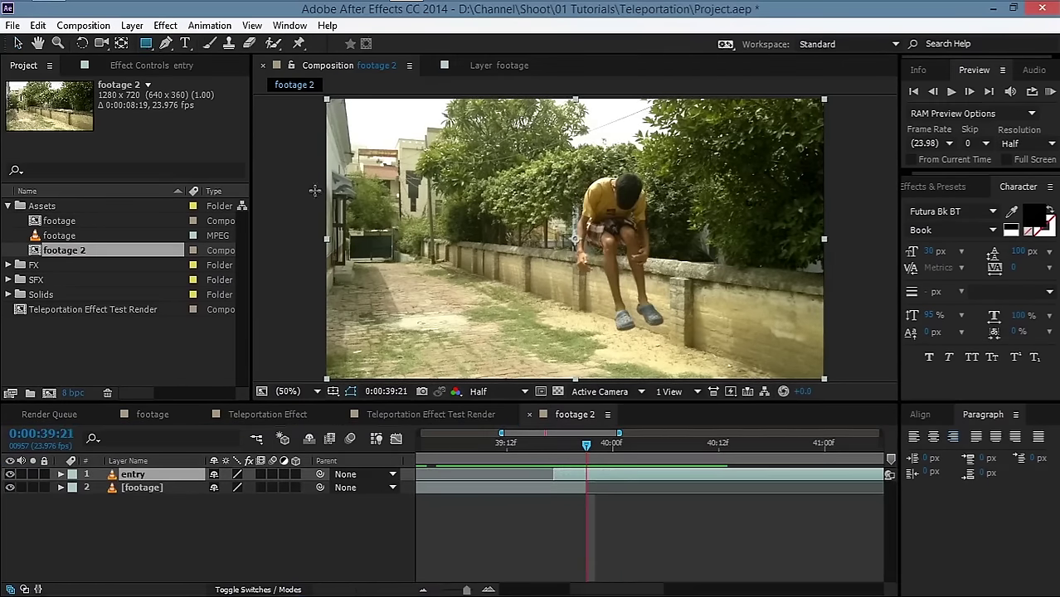
key("comma")
left_click_drag(768, 139, 548, 335)
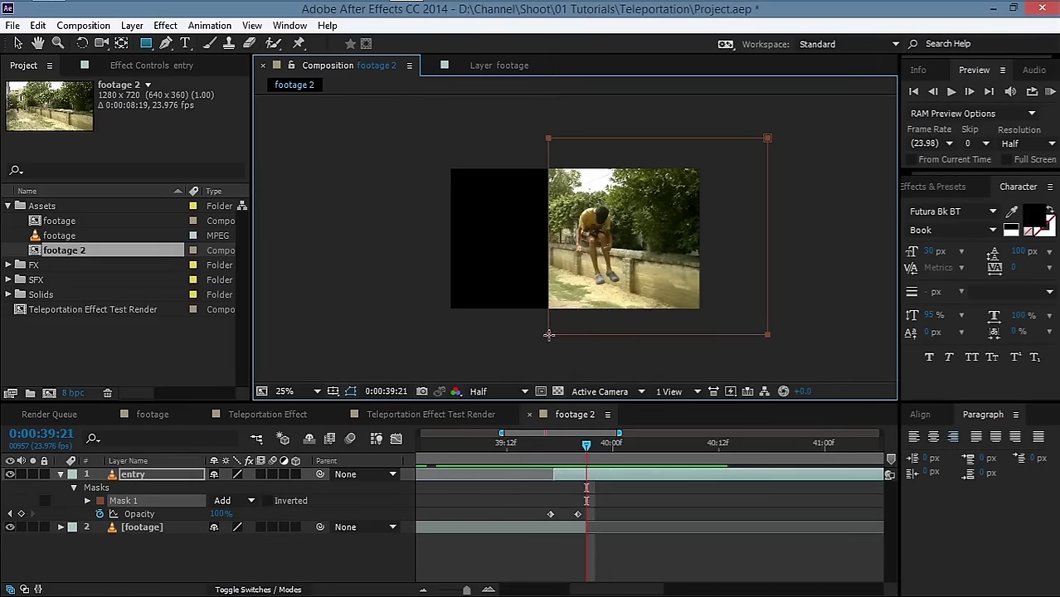
key("period")
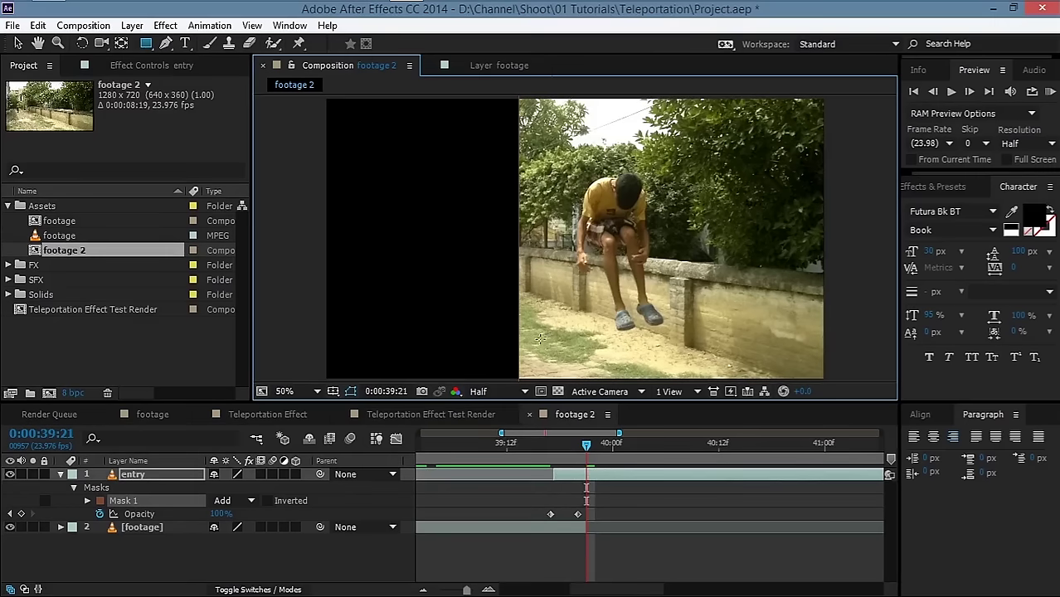
Feather the entry layer's mask by 55 pixels
left_click(60, 474)
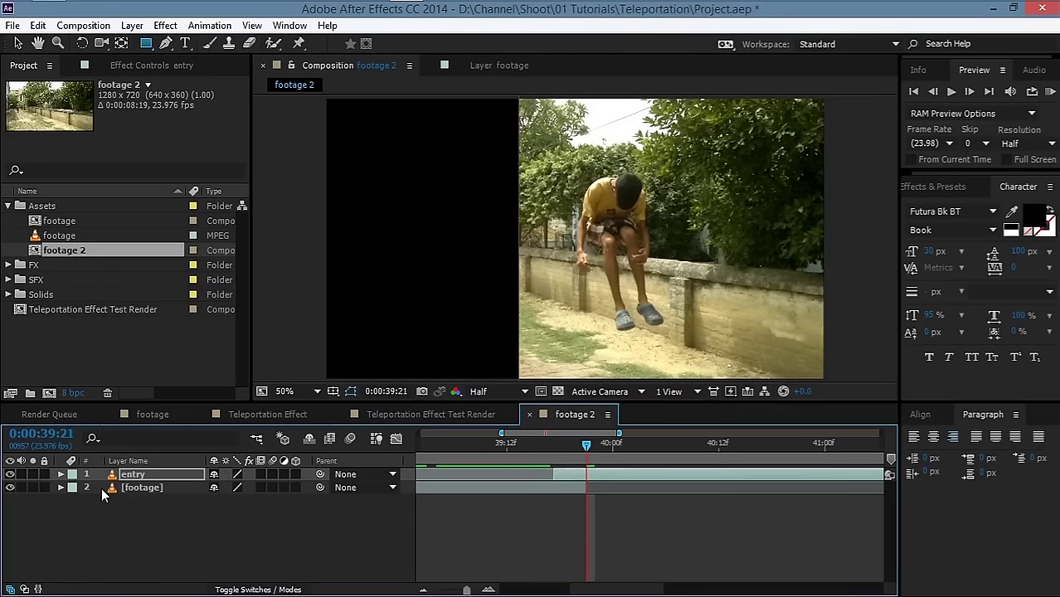
key("f")
left_click_drag(229, 501, 274, 503)
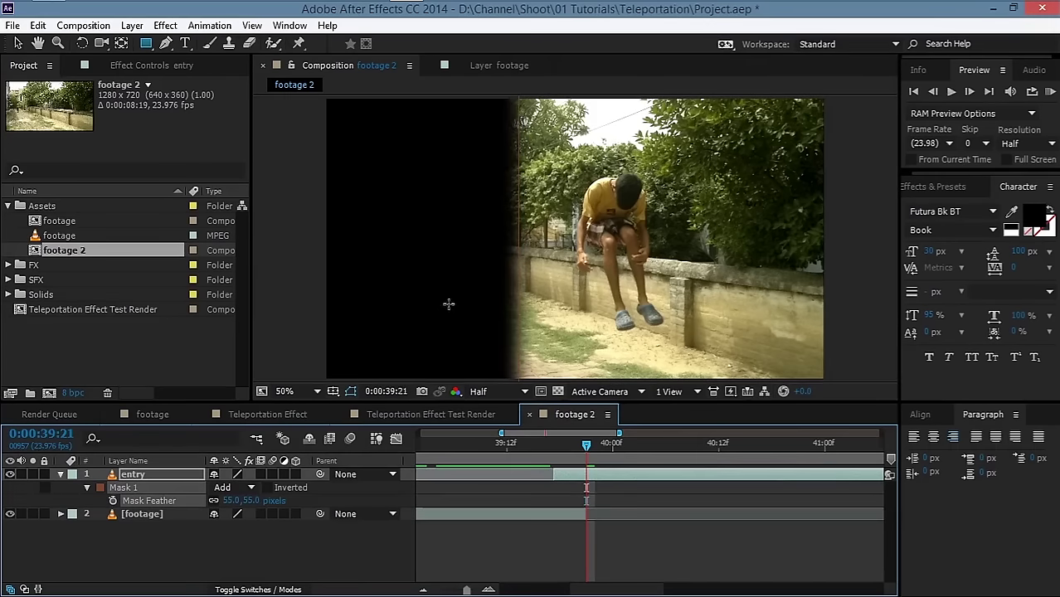
left_click(59, 475)
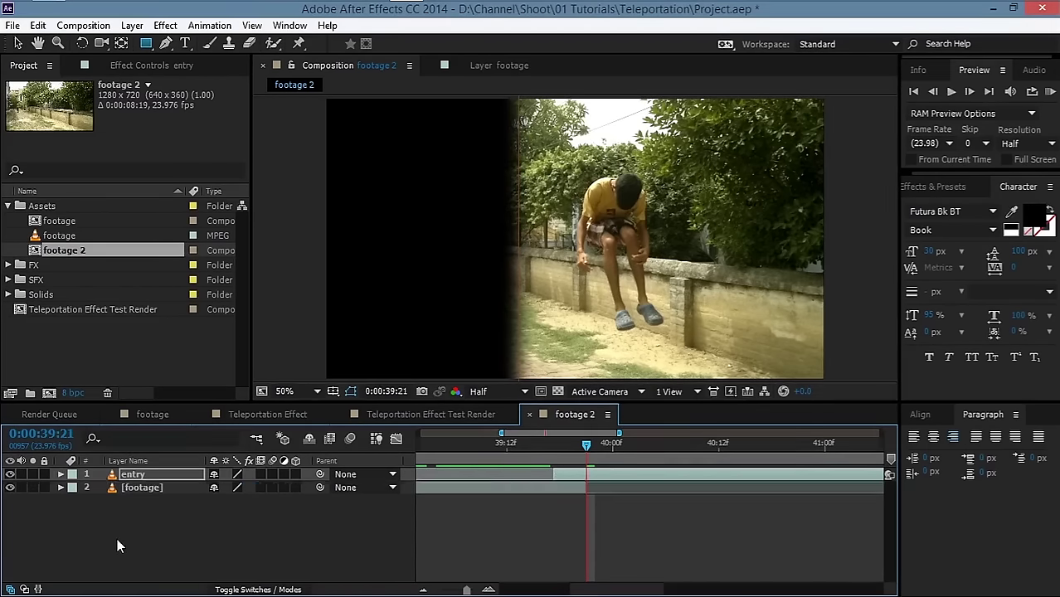
left_click(176, 523)
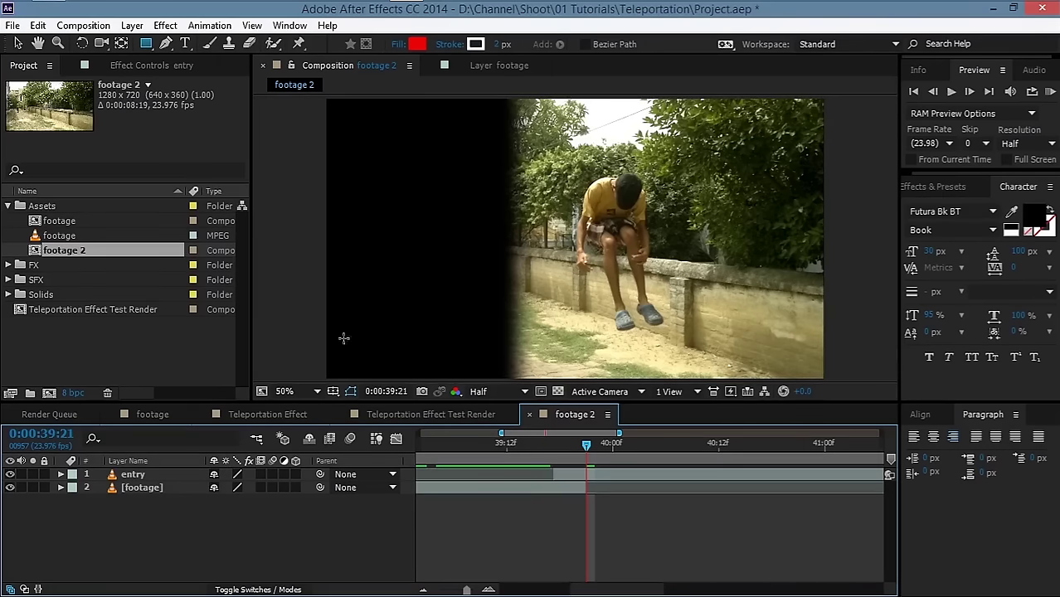
Duplicate the entry layer and delete the copy's mask
key("v")
left_click(121, 476)
key("ctrl+d")
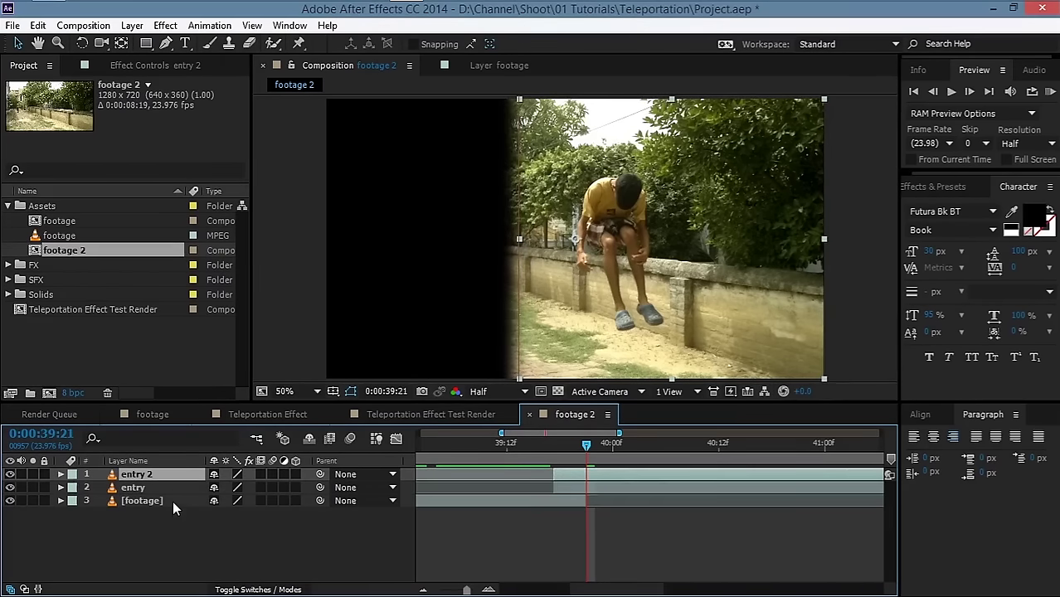
key("m")
left_click(134, 487)
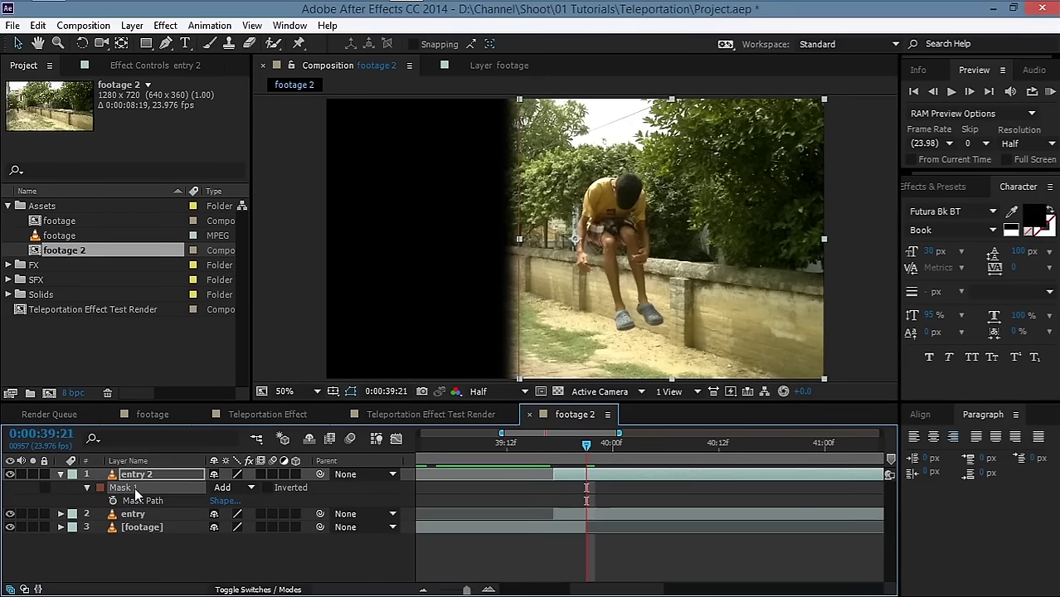
key("Delete")
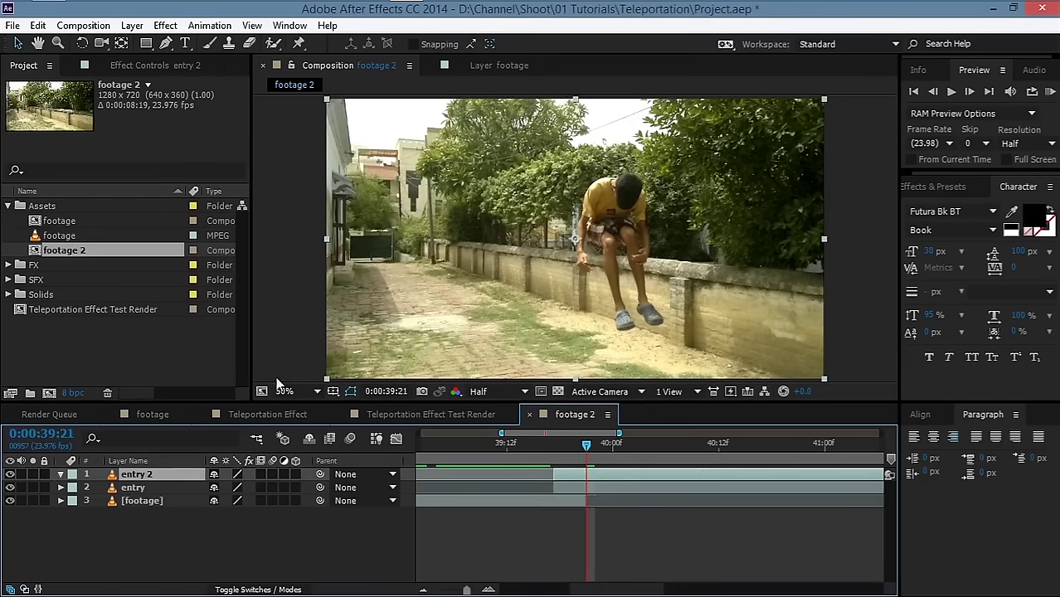
Slide entry 2 earlier until the boy is almost gone and freeze that frame
left_click_drag(868, 471, 613, 488)
left_click_drag(846, 472, 683, 476)
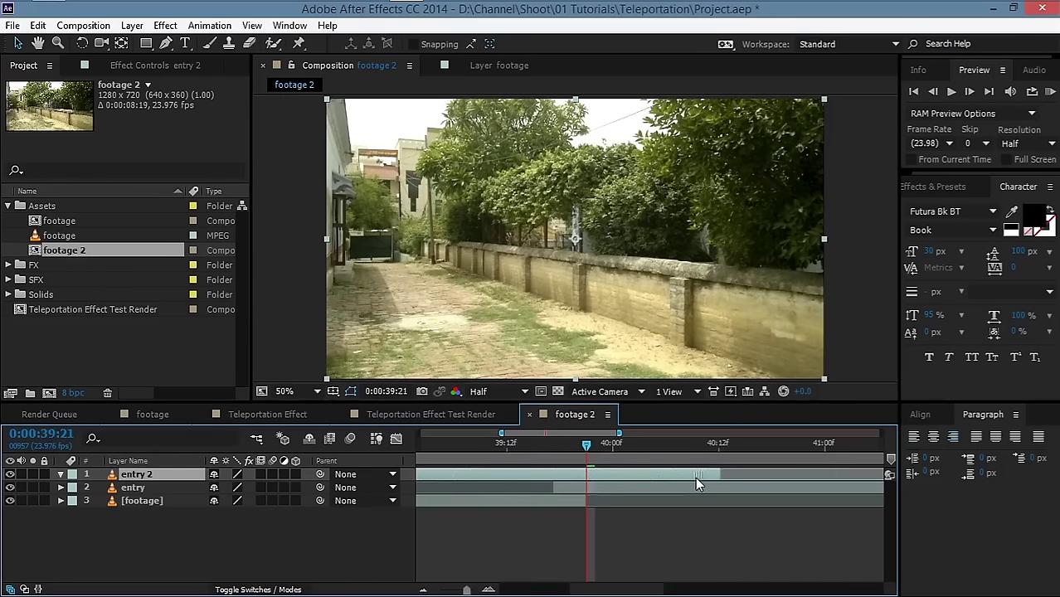
right_click(611, 478)
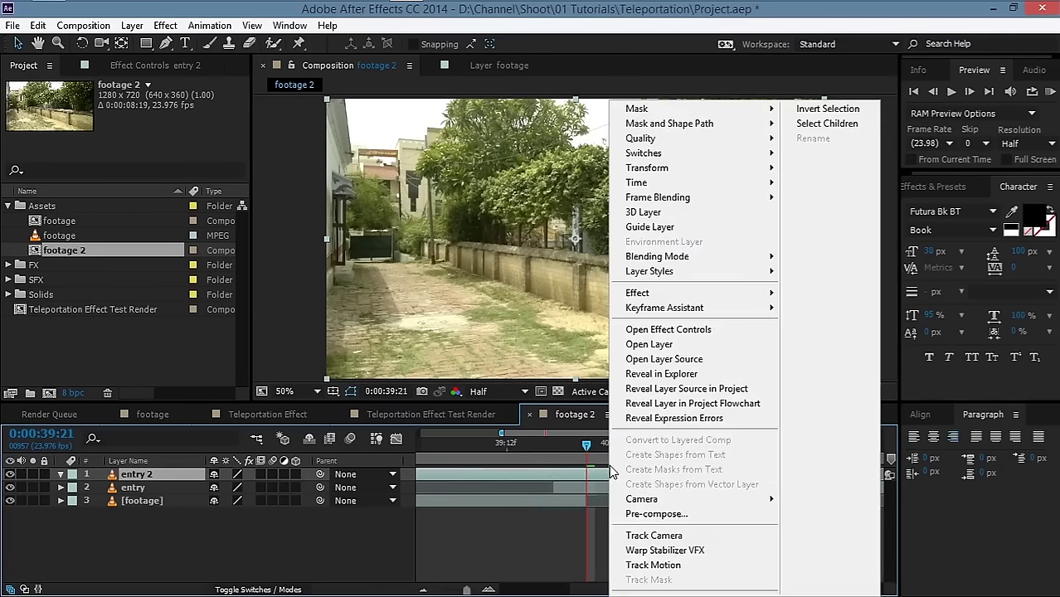
mouse_move(655, 184)
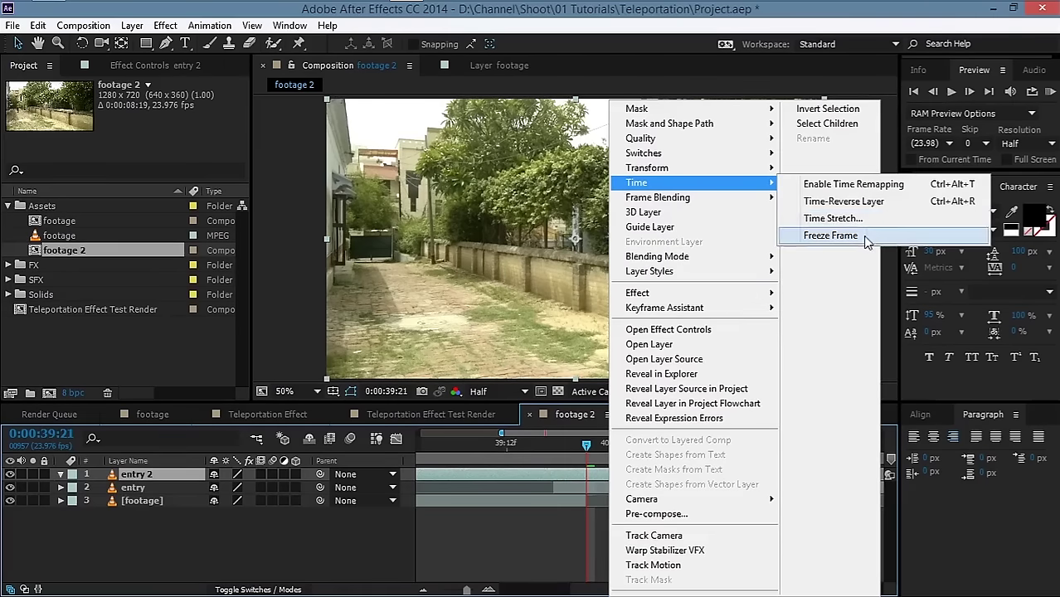
left_click(830, 235)
Rename the frozen duplicate layer 'bg'
left_click(422, 590)
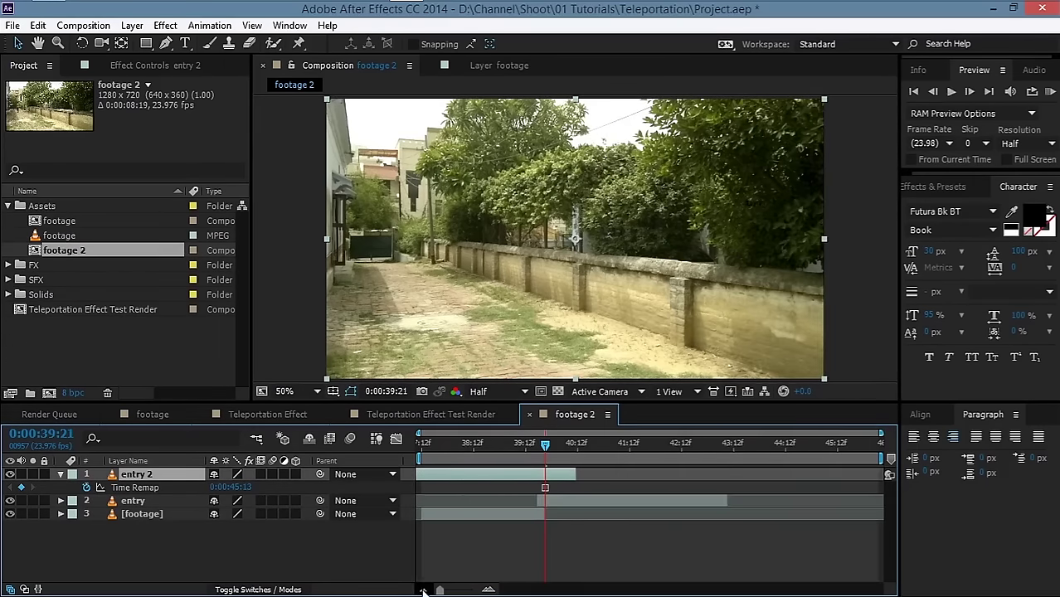
left_click_drag(462, 448, 553, 453)
left_click(61, 474)
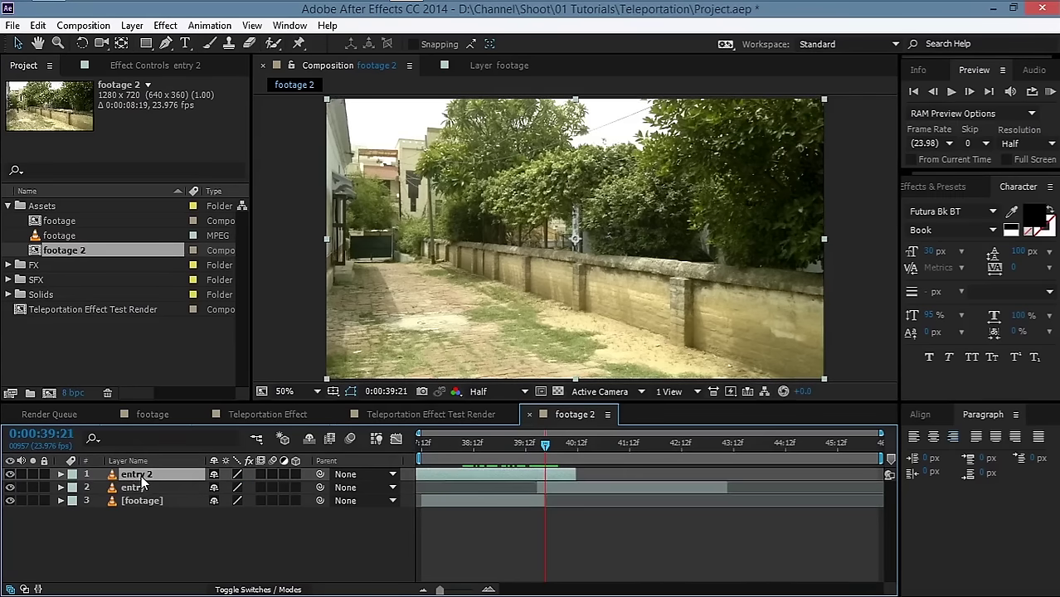
key("Return")
type("bg")
key("Return")
Move bg to the bottom of the stack and extend it to the timeline's end
left_click_drag(141, 475, 146, 519)
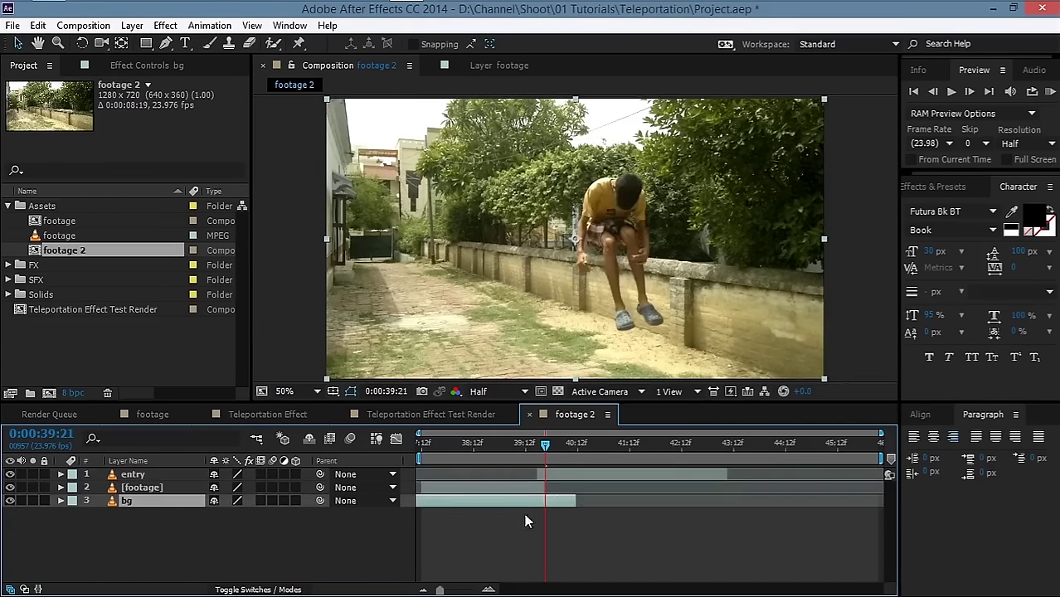
left_click_drag(580, 501, 870, 501)
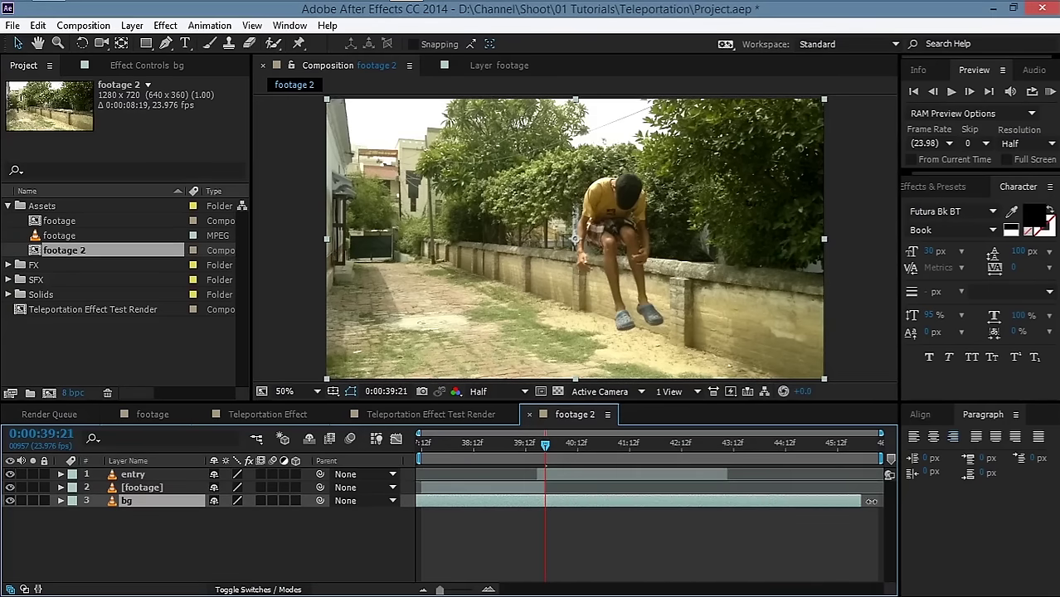
mouse_move(545, 445)
left_mouse_down()
mouse_move(522, 449)
mouse_move(540, 459)
left_mouse_up()
Keyframe [footage] Opacity at 39:18 and set it to 0% at 39:21
key("=")
left_click(572, 445)
left_click(559, 496)
left_click_drag(548, 445, 595, 454)
key("t")
left_click(100, 501)
key("Page_Down")
key("Page_Down")
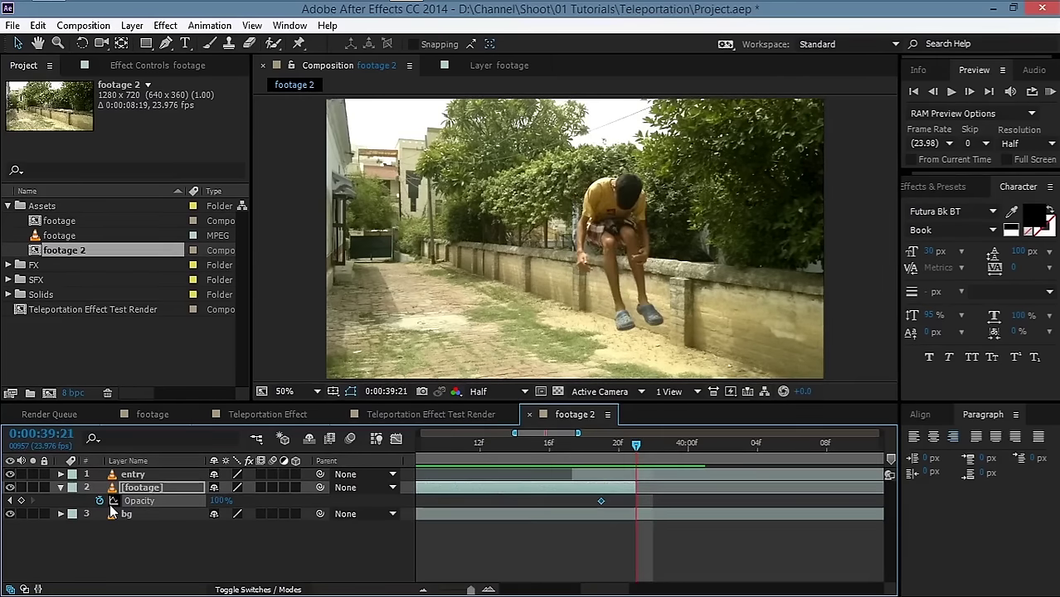
left_click(218, 502)
type("0")
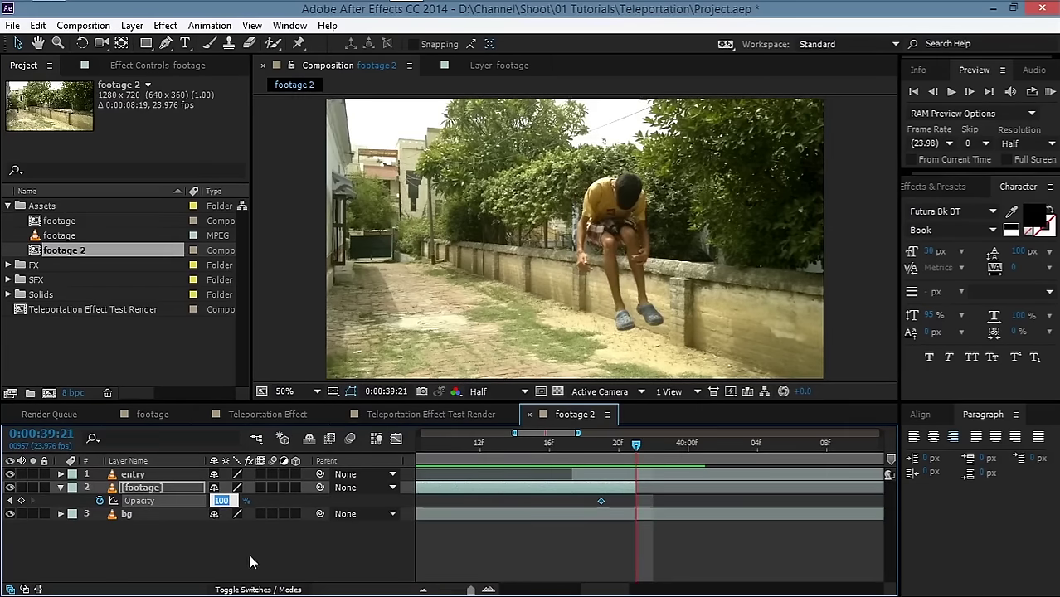
key("Return")
Trim the composition to the work area at 5:22 and RAM-preview the fade
left_click(605, 451)
left_click_drag(606, 453, 583, 455)
left_click(585, 503)
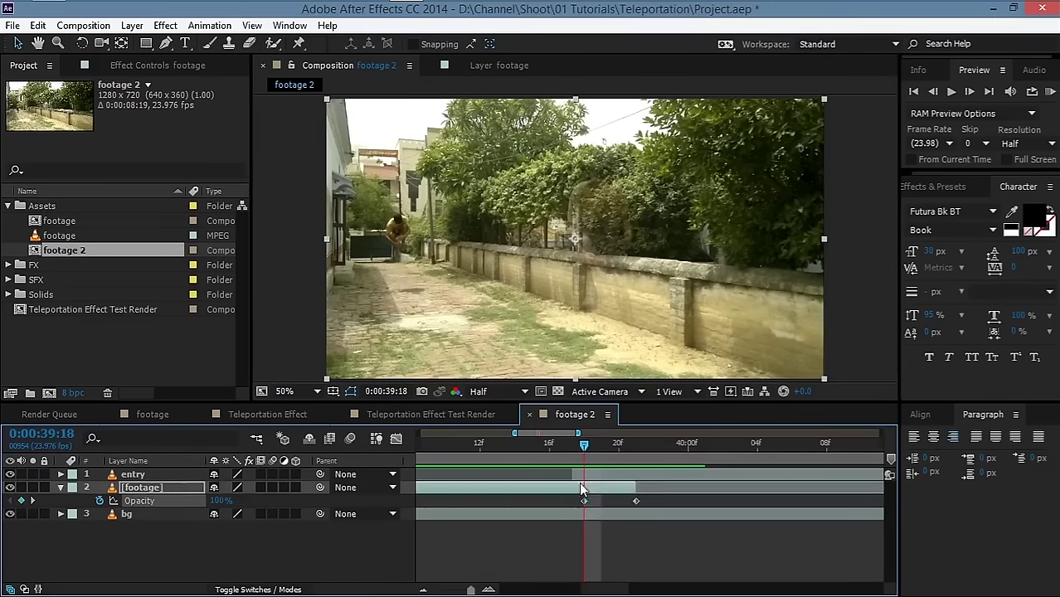
key("Page_Up")
key("Page_Up")
key("t")
left_click(423, 589)
left_click(423, 590)
left_click(350, 581)
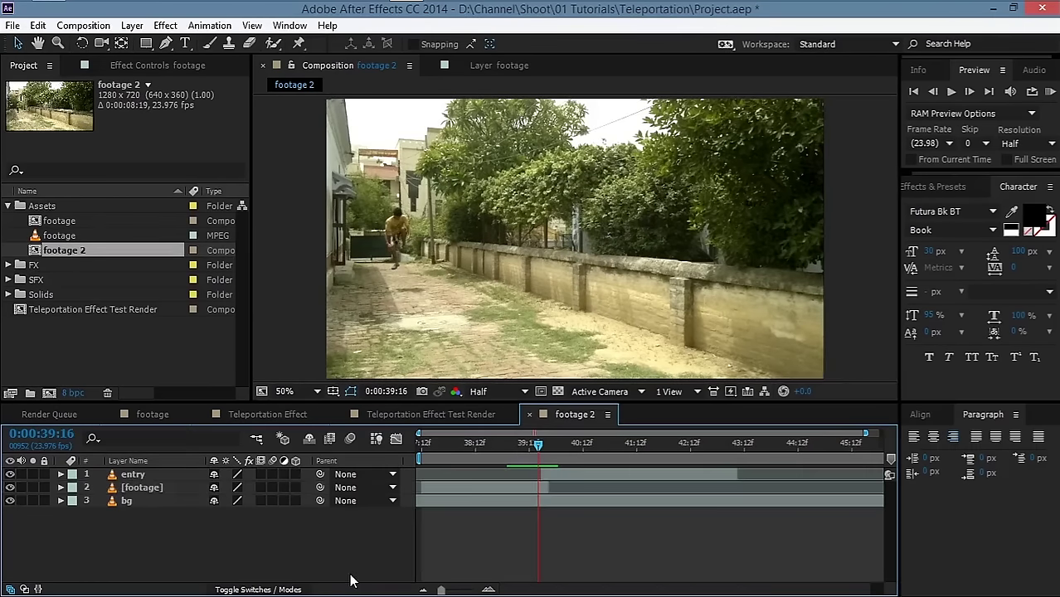
left_click(702, 446)
key("n")
key("ctrl+shift+x")
key("KP_0")
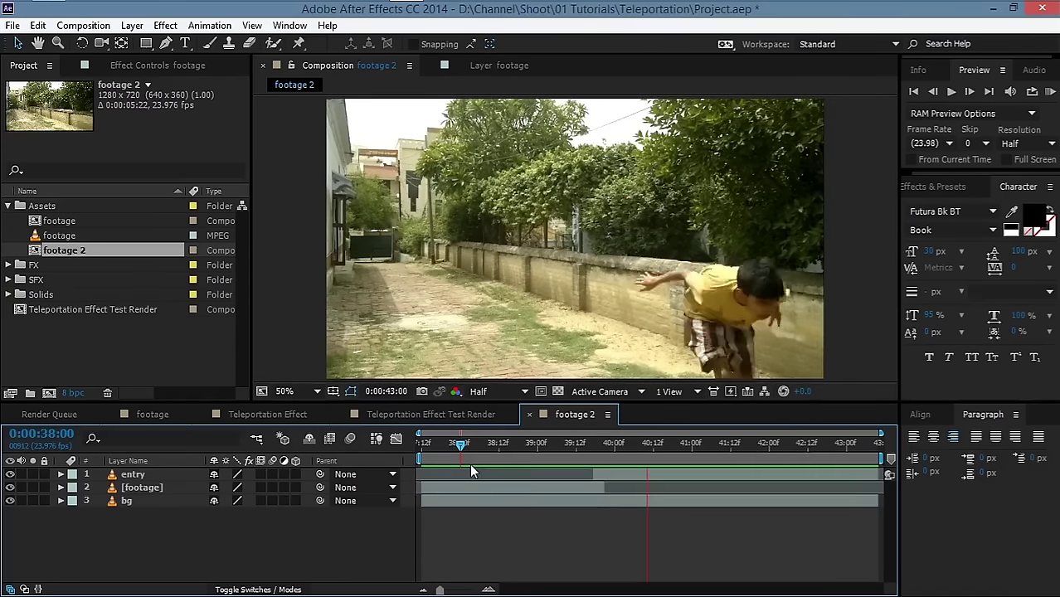
Review the entry and [footage] Opacity keyframes around 39:19 by scrubbing the transition
left_click(611, 473)
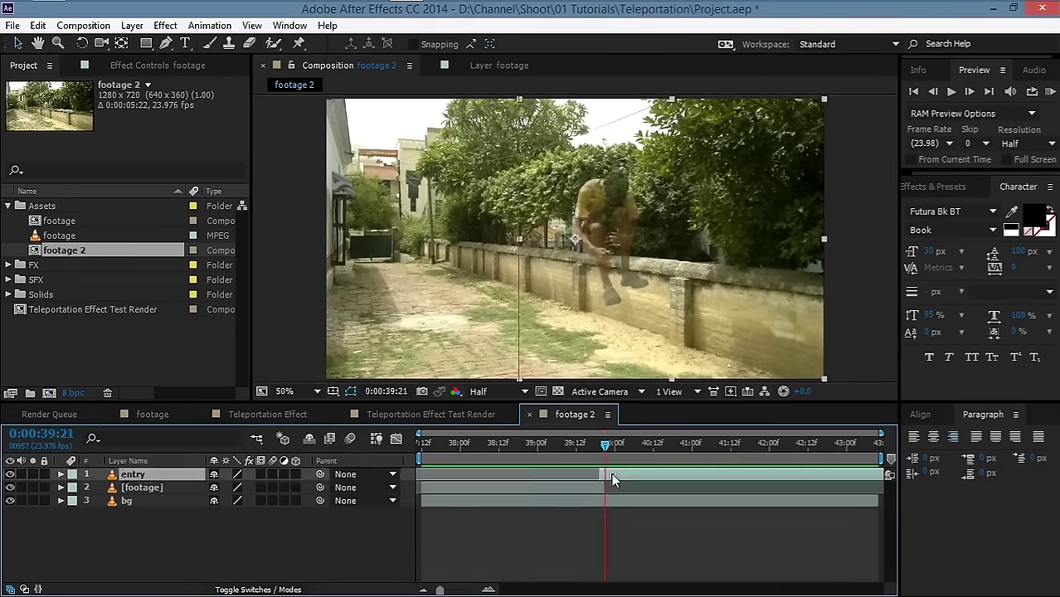
key("t")
key("equal")
key("equal")
key("equal")
left_click(142, 500)
key("t")
left_click(563, 445)
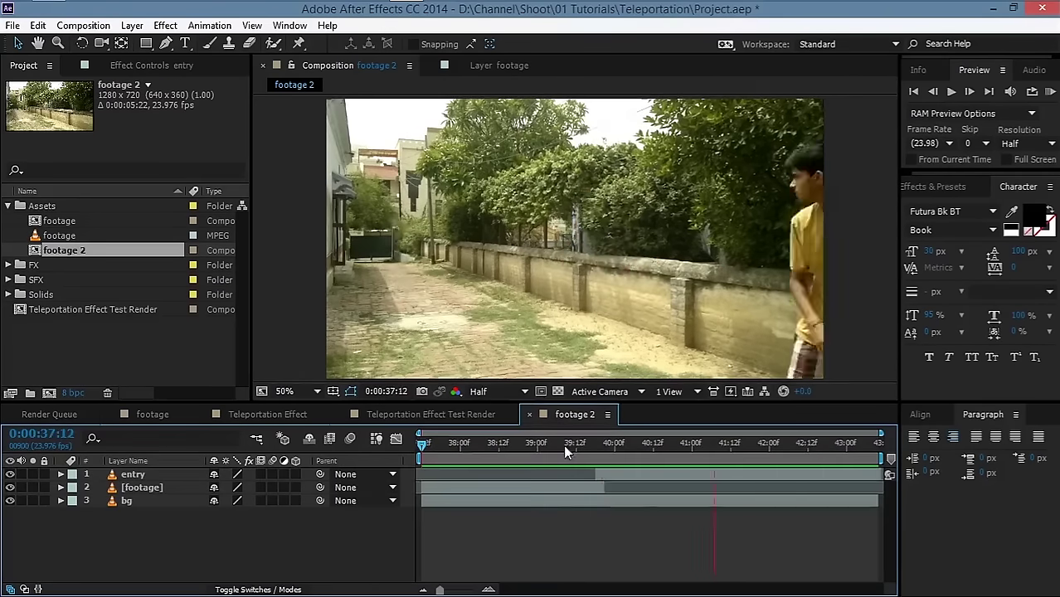
key("Page_Down")
key("Page_Down")
key("Page_Down")
key("Page_Down")
key("t")
key("minus")
key("minus")
key("minus")
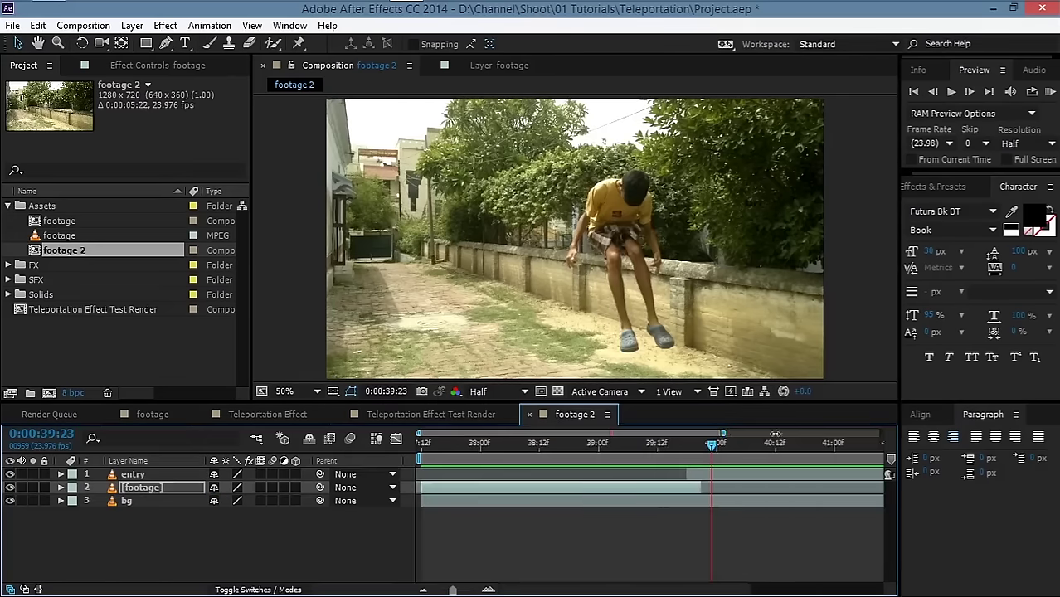
mouse_move(578, 458)
left_mouse_down()
mouse_move(627, 451)
mouse_move(547, 460)
mouse_move(582, 460)
mouse_move(538, 450)
mouse_move(569, 452)
left_mouse_up()
right_click(294, 561)
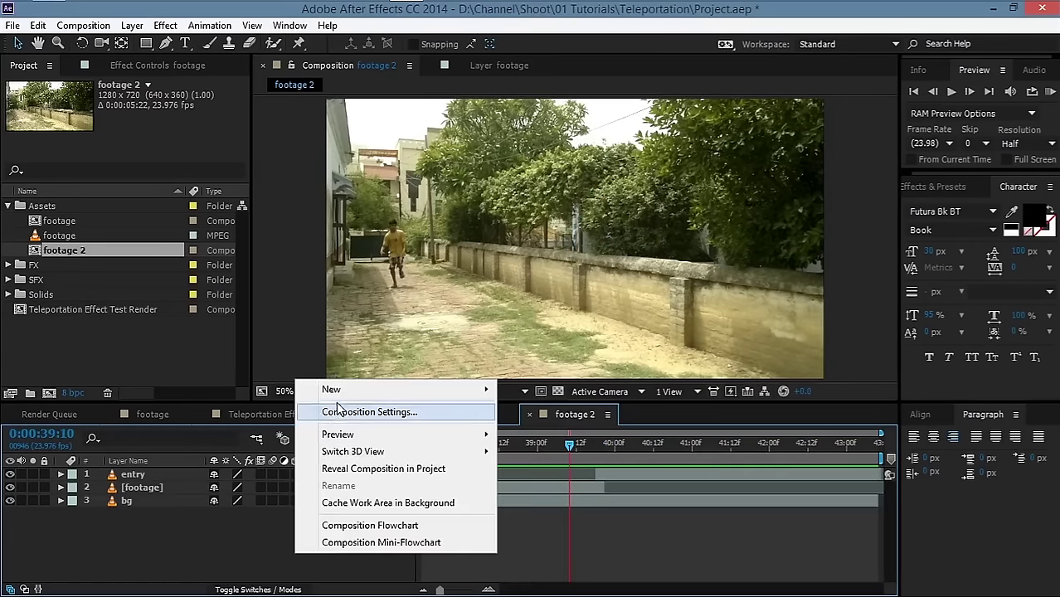
Add an adjustment layer named 'entry bulge'
mouse_move(406, 388)
left_click(540, 515)
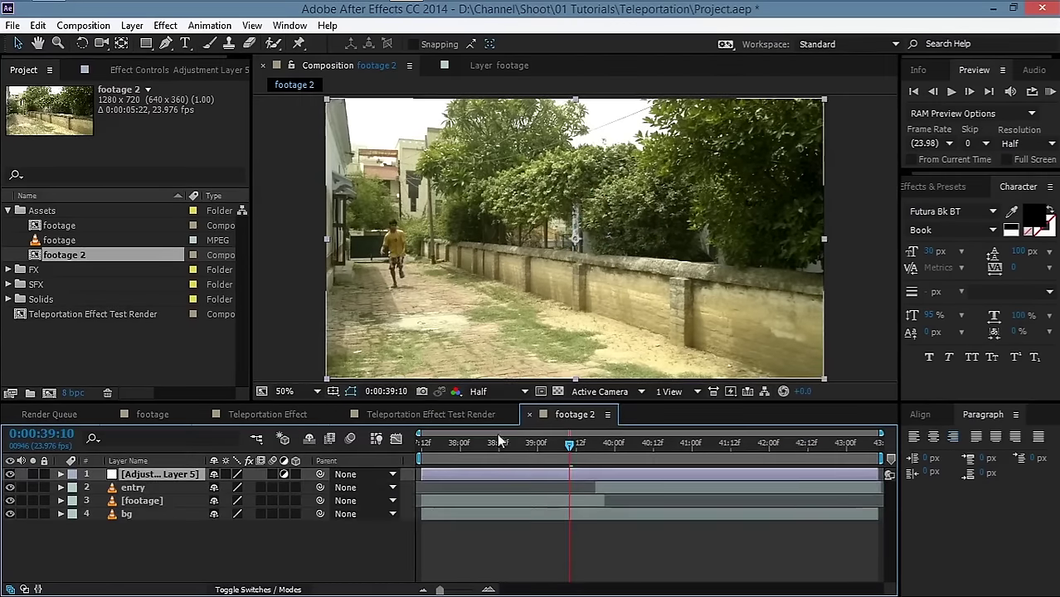
key("Return")
type("entry bulge")
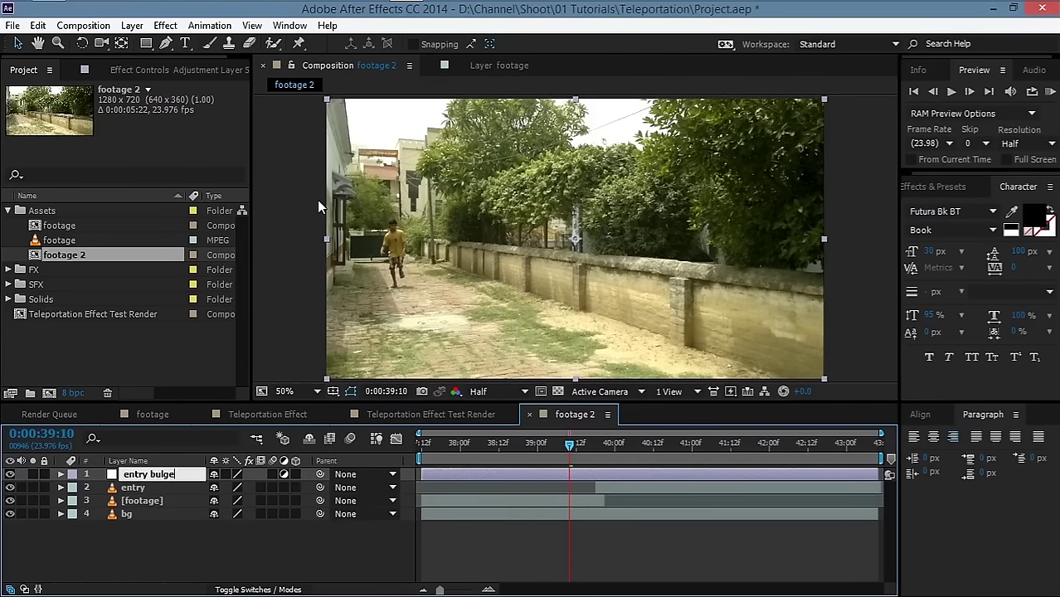
key("Return")
Apply Distort > Bulge to entry bulge and widen its radius around the boy at 39:22
left_click(165, 26)
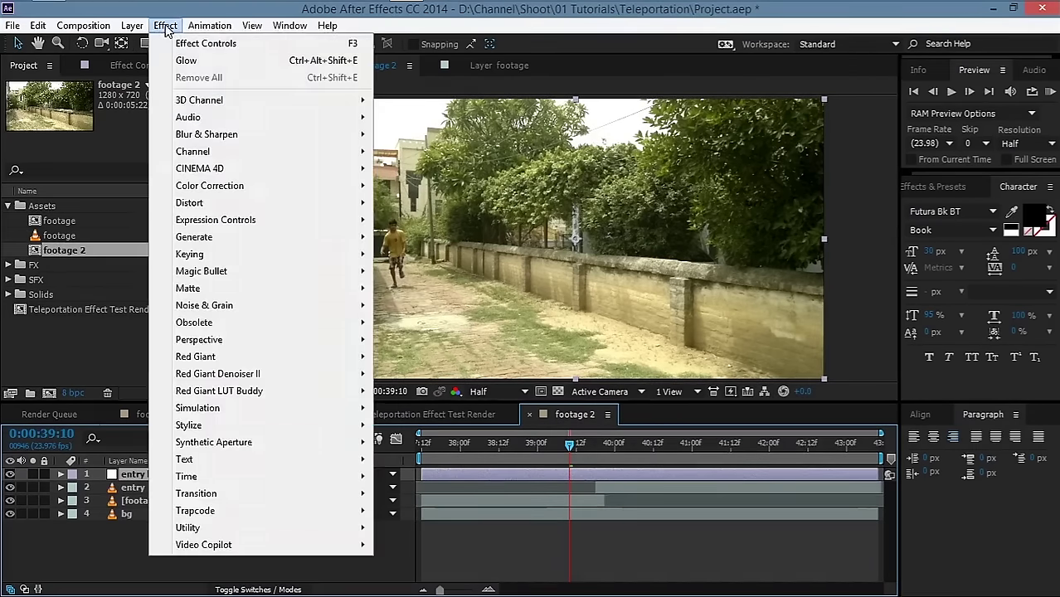
mouse_move(220, 204)
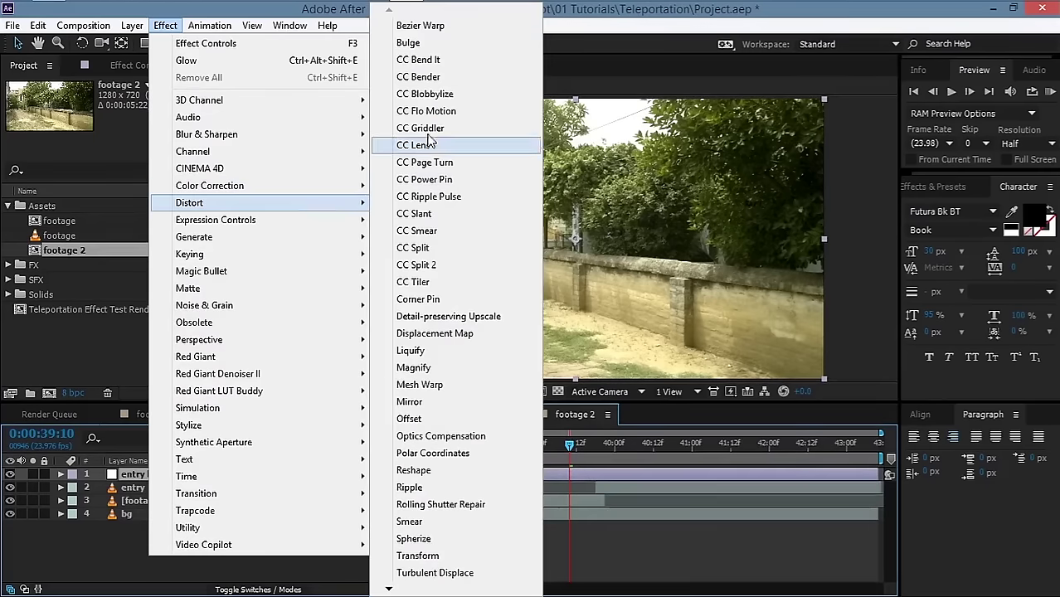
left_click(432, 46)
key("space")
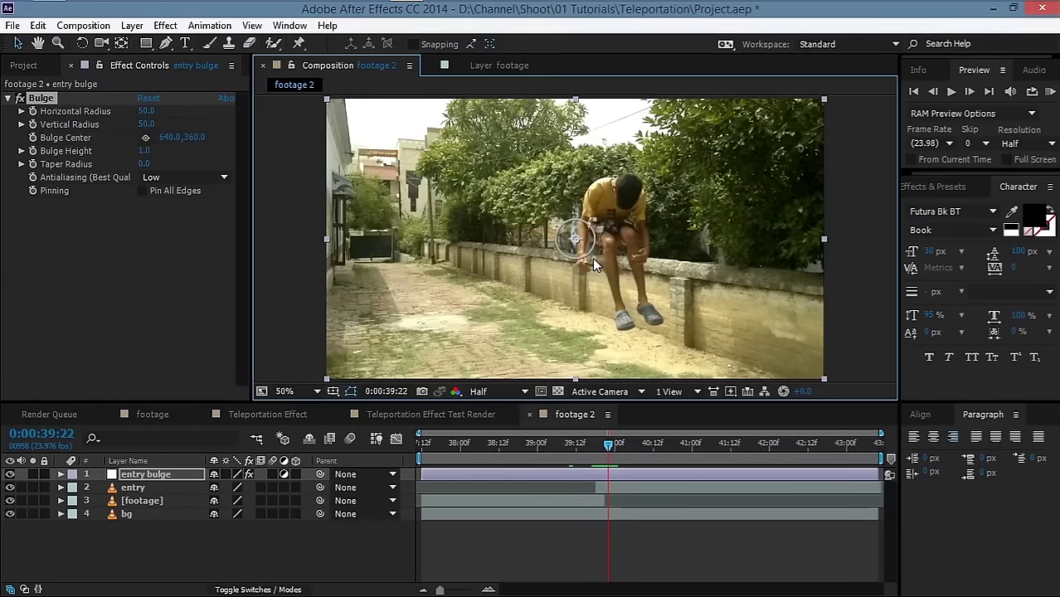
left_click_drag(592, 258, 654, 280)
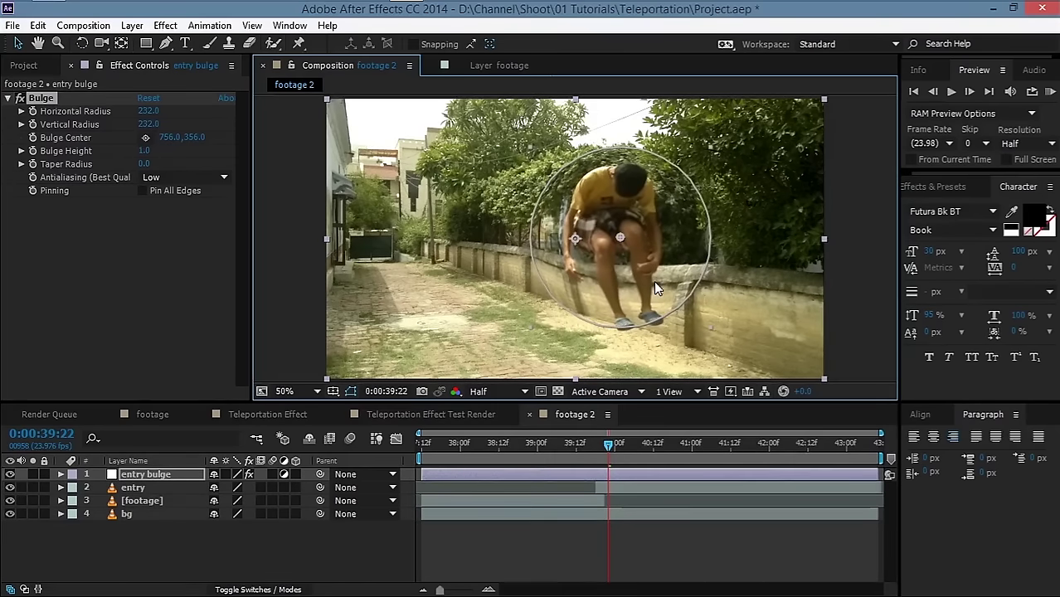
Set Bulge Height to 0 and keyframe it
left_click(145, 151)
type("0")
left_click(142, 254)
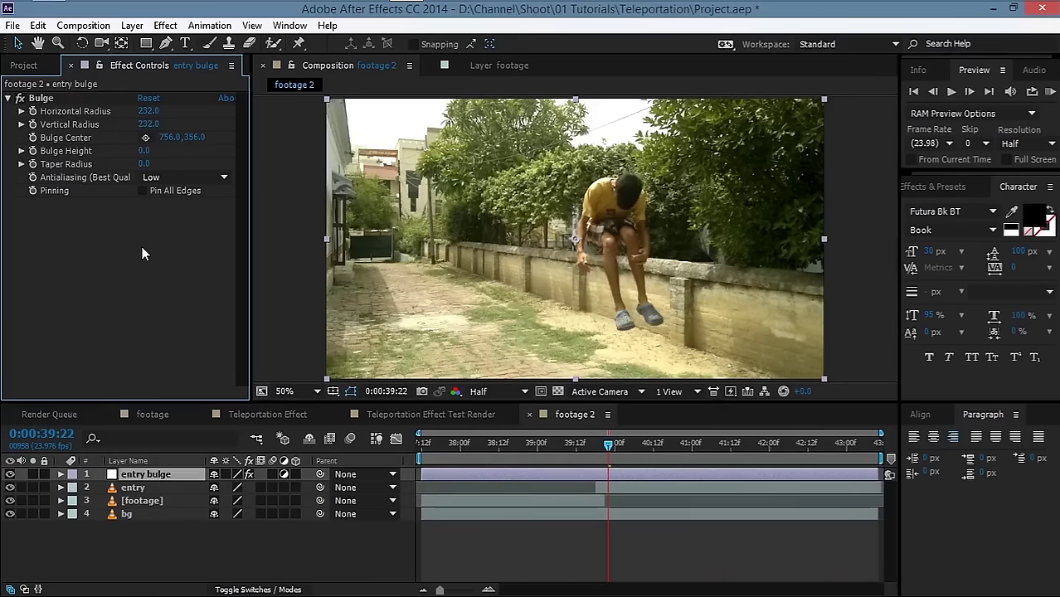
left_click(33, 155)
left_click(33, 153)
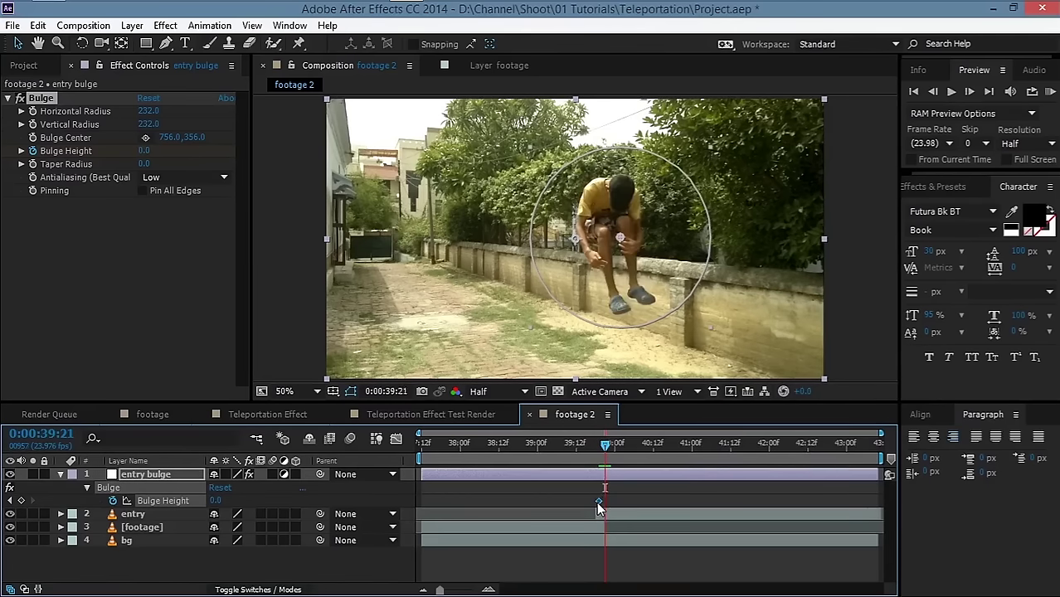
Keyframe Bulge Height at -1 at 39:22 and back to 0 at 40:05
left_click(143, 150)
type("-1")
key("Return")
left_click_drag(608, 446, 632, 447)
left_click_drag(148, 154, 158, 153)
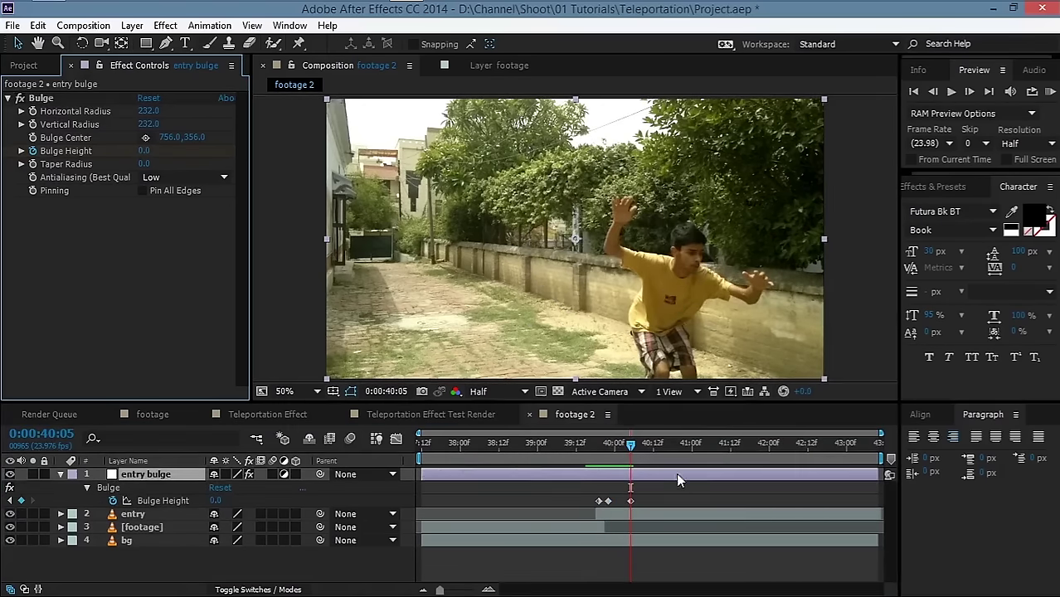
Trim the entry bulge layer to run from 39:19 to 40:05
left_click(599, 446)
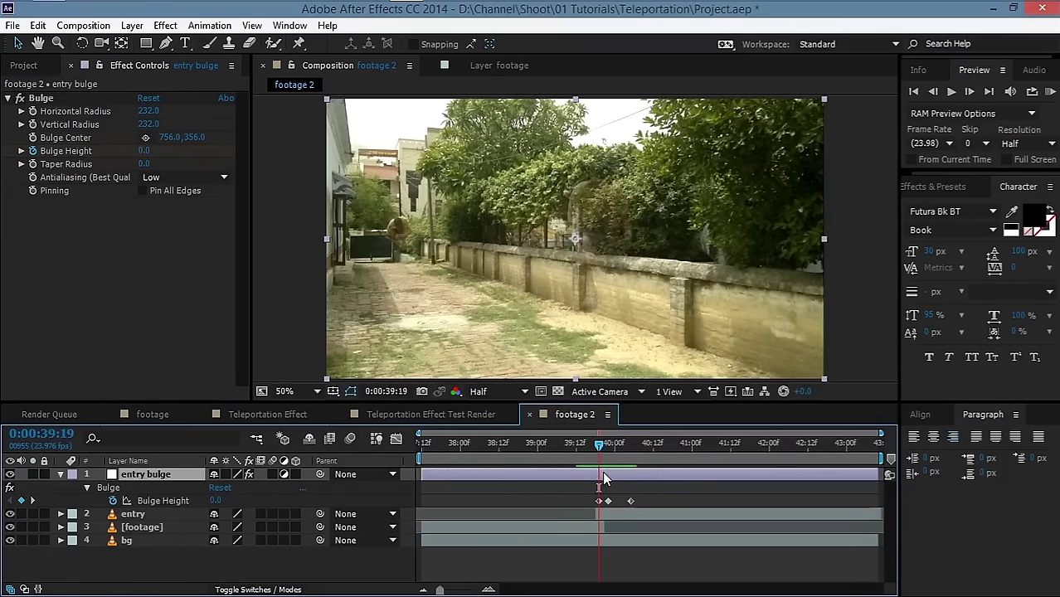
key("alt+bracketleft")
left_click_drag(619, 445, 631, 446)
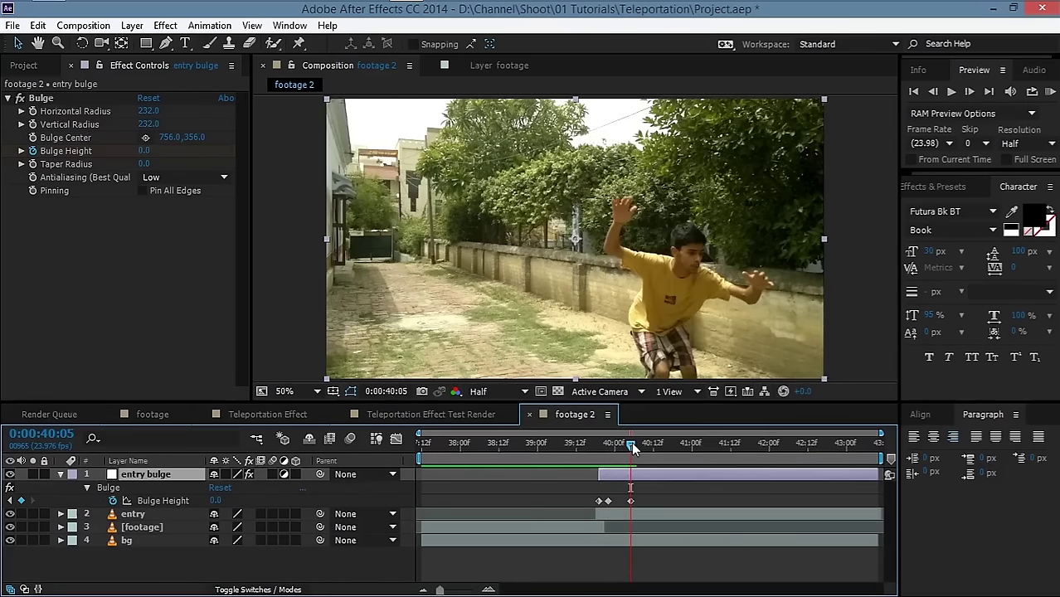
key("alt+bracketright")
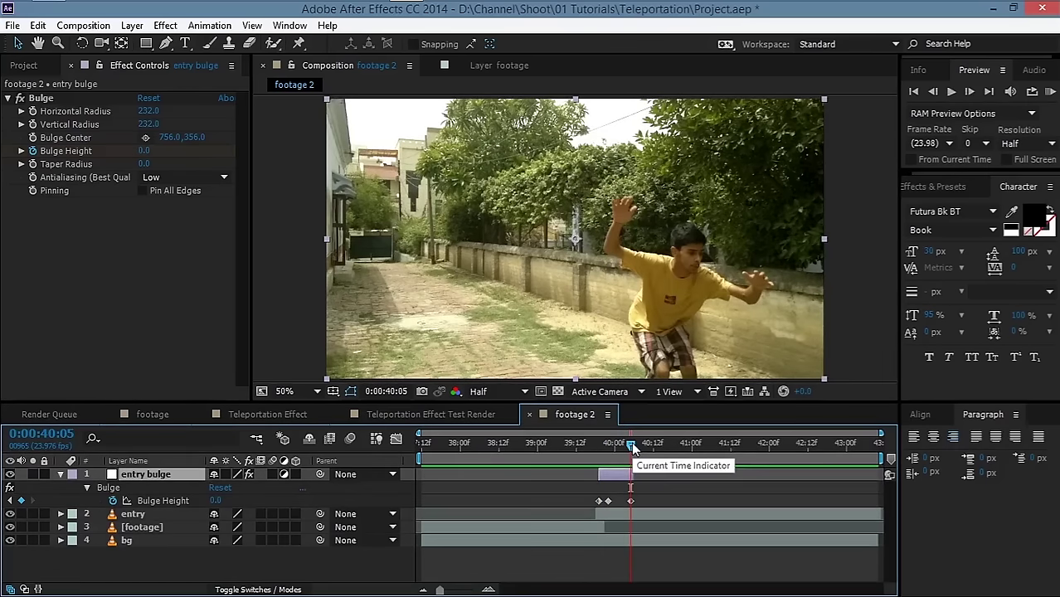
Duplicate entry bulge and move the copy below the entry layer
left_click(61, 474)
key("ctrl+d")
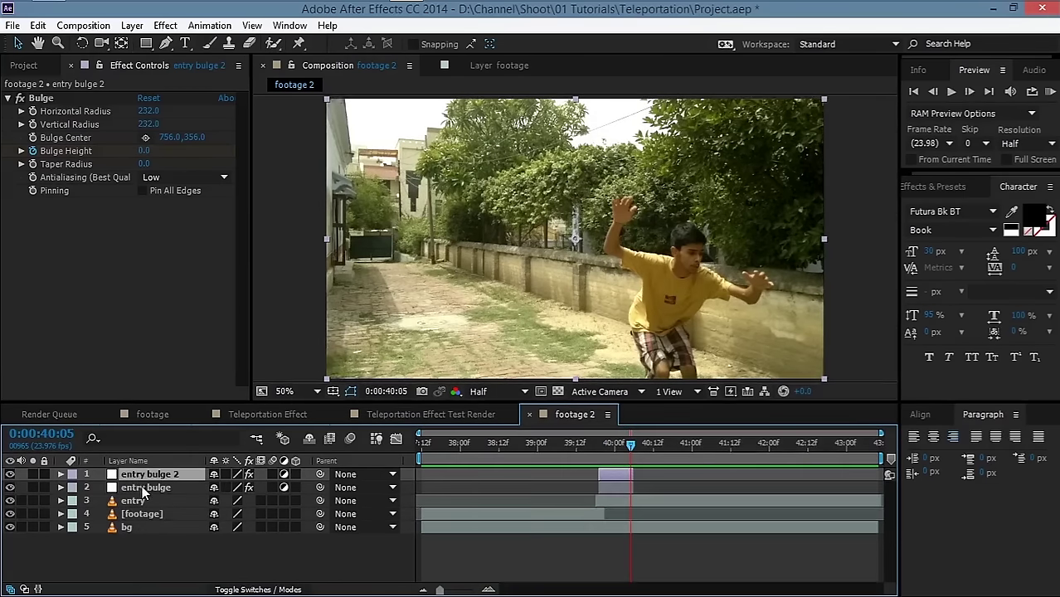
left_click(160, 488, "shift")
left_click_drag(157, 514, 157, 510)
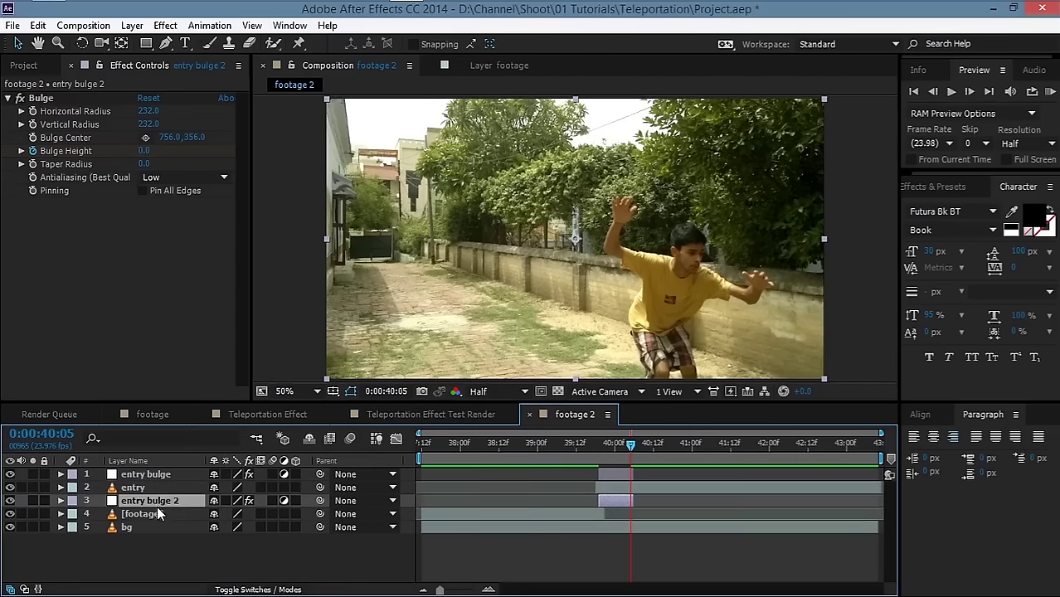
Rename [footage] to 'exit' and the bulge copy to 'exit bulge'
left_click(137, 518)
key("Return")
type("exit")
key("Return")
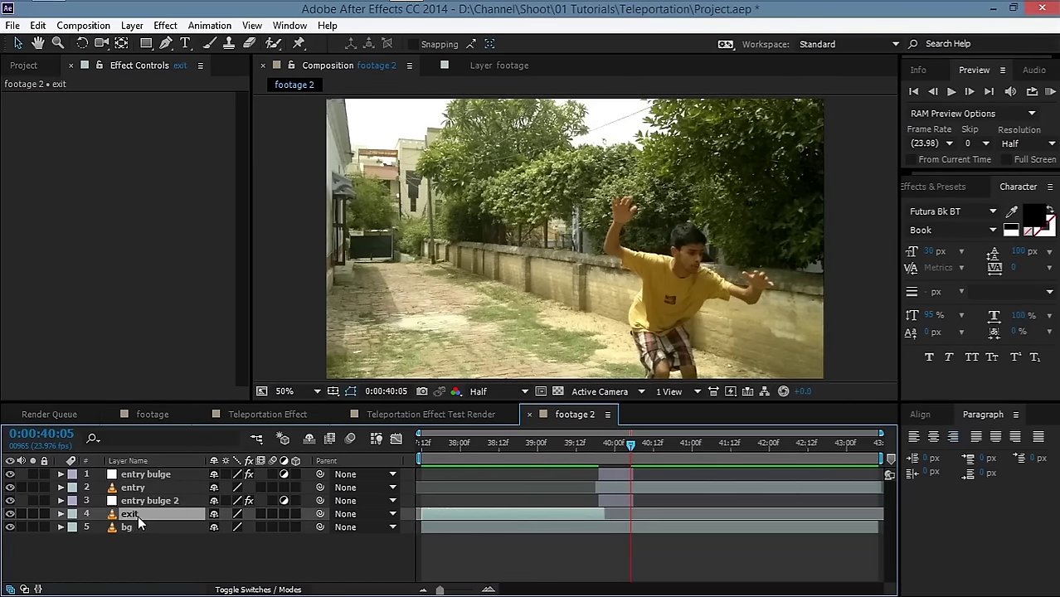
left_click(154, 501)
key("Return")
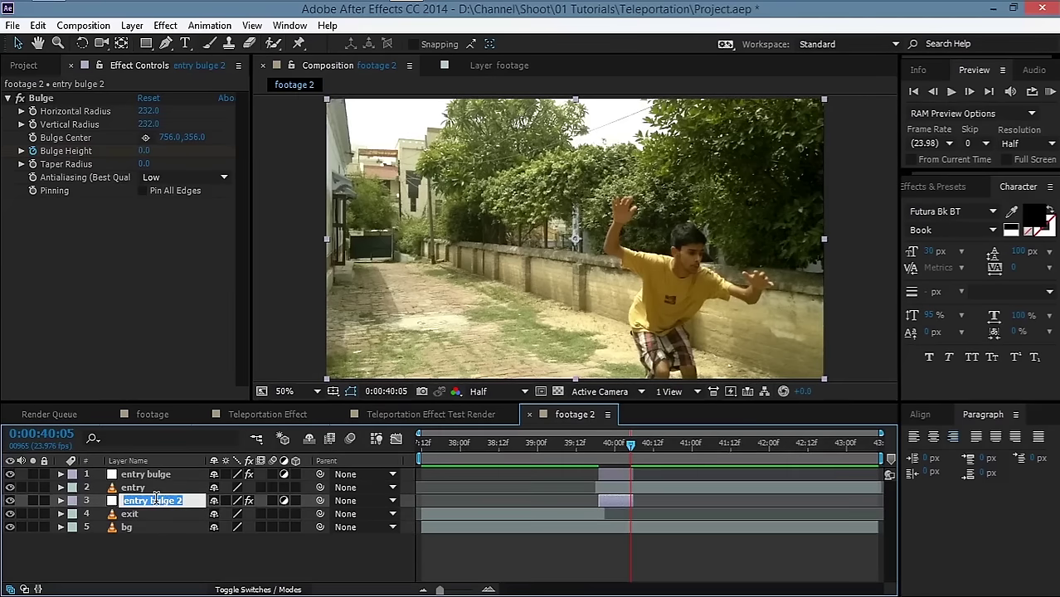
type("exit")
key("Return")
Centre exit bulge on the distant runner at 188,340, shrink its radii to 82 and 84, and review
left_click_drag(630, 445, 591, 459)
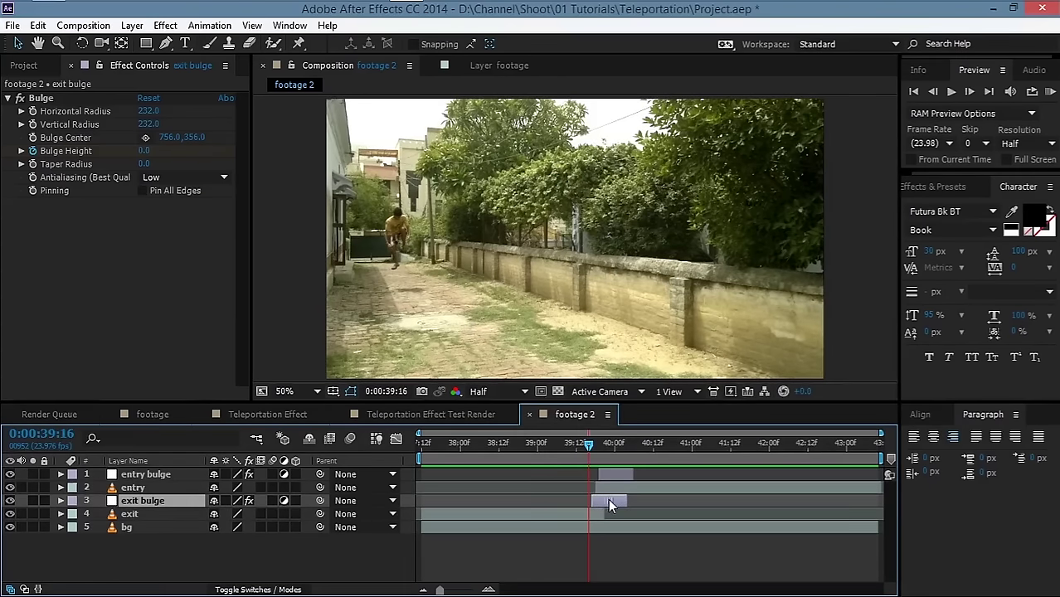
left_click_drag(606, 499, 604, 499)
left_click_drag(628, 268, 411, 273)
left_click_drag(493, 323, 431, 264)
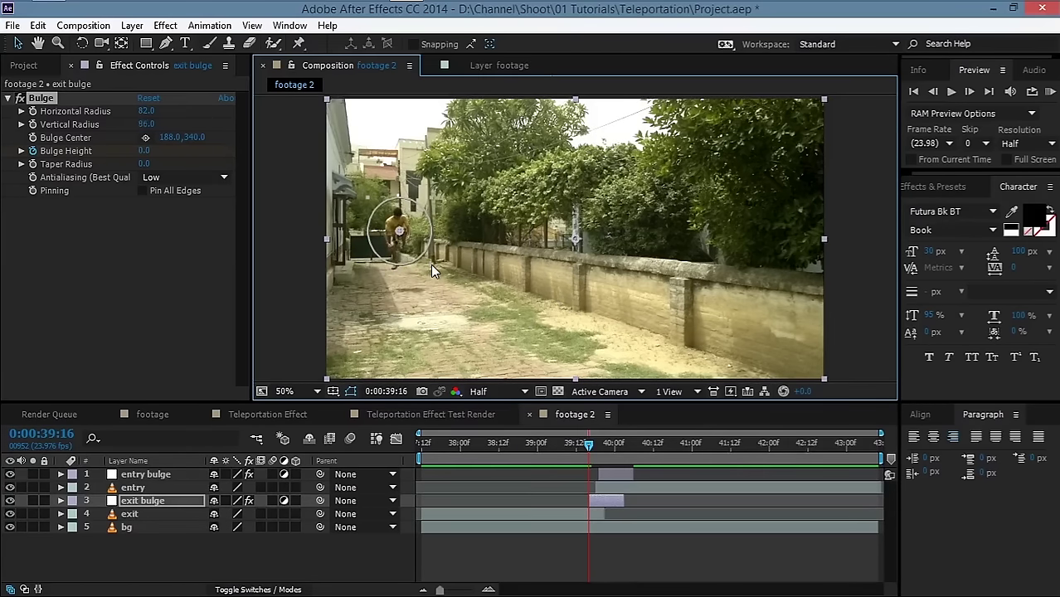
left_click(578, 448)
left_click_drag(578, 448, 638, 446)
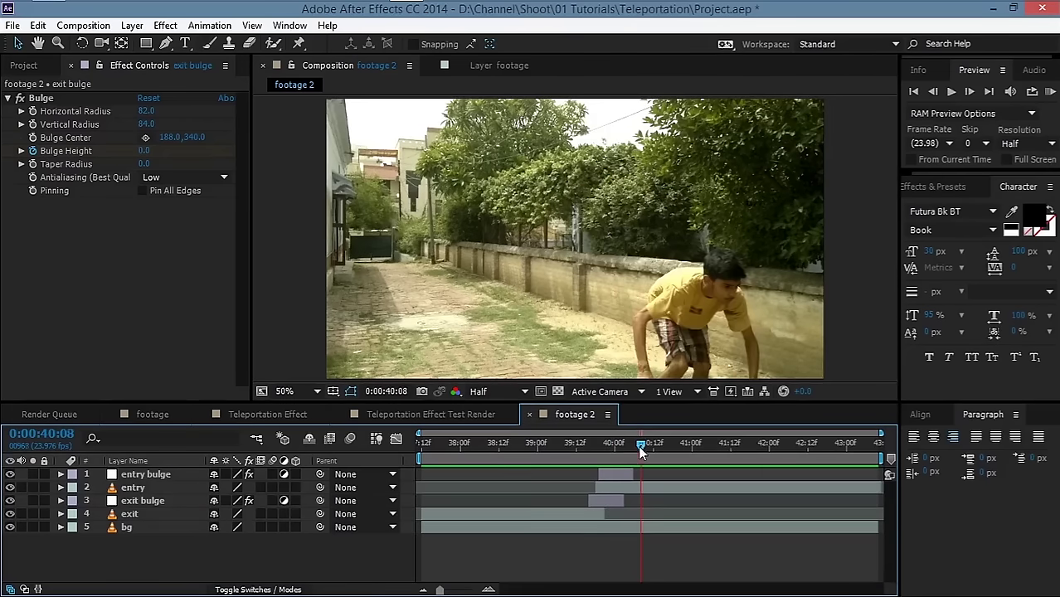
left_click(569, 447)
mouse_move(576, 442)
left_mouse_down()
mouse_move(603, 444)
mouse_move(573, 448)
left_mouse_up()
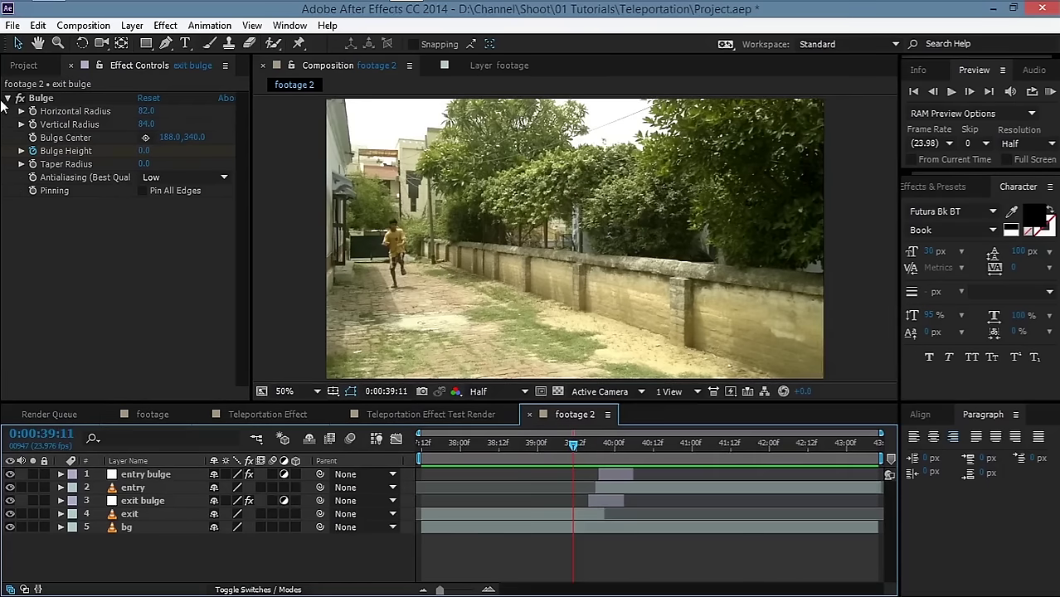
Create a 1280×720, 23.976 fps composition named Portal with a 2:00 duration
left_click(23, 65)
right_click(94, 327)
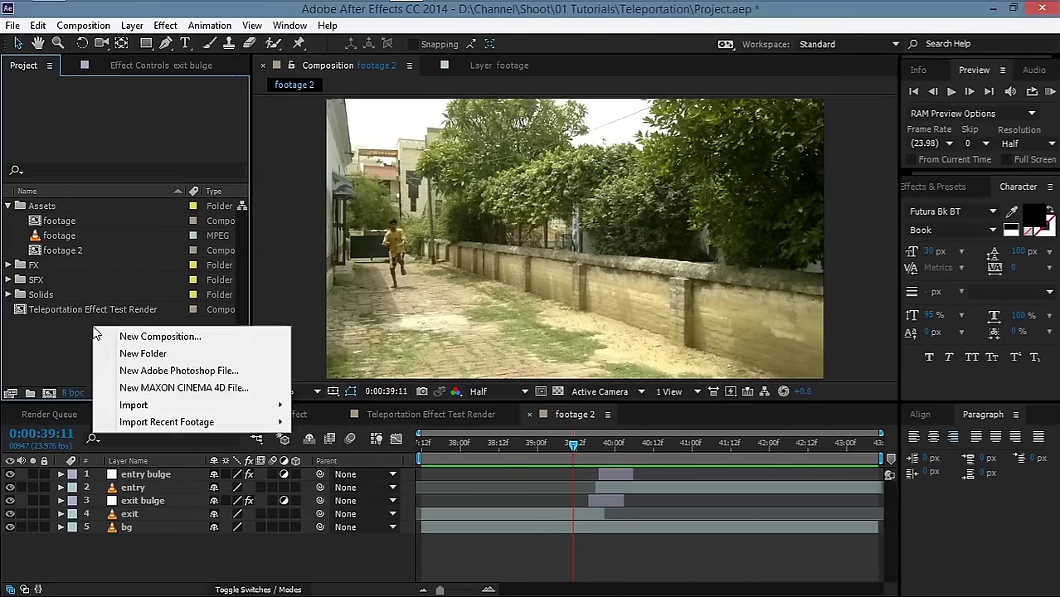
left_click(111, 335)
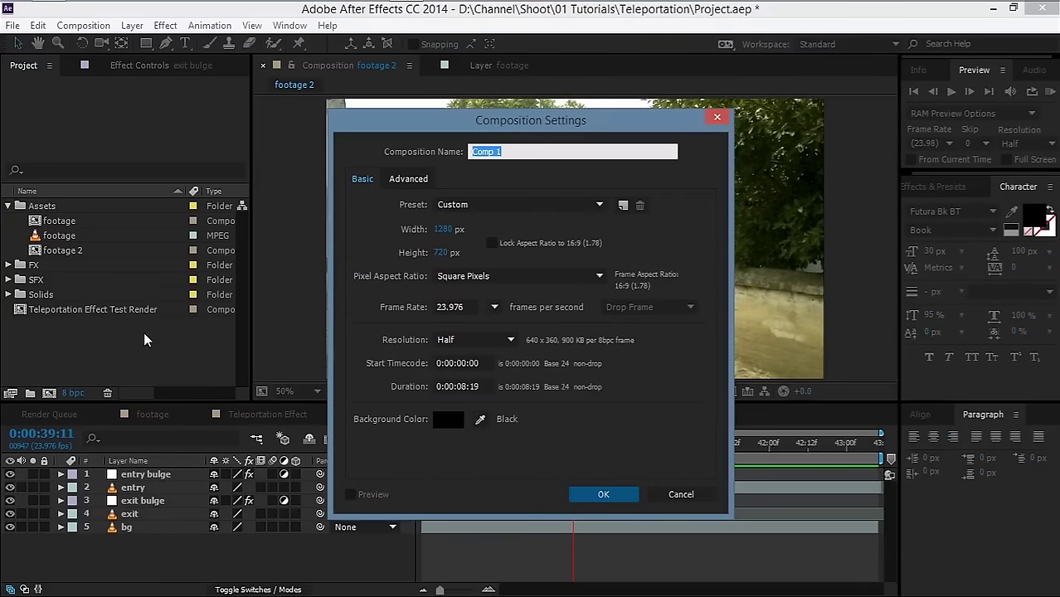
type("Portal")
left_click(487, 386)
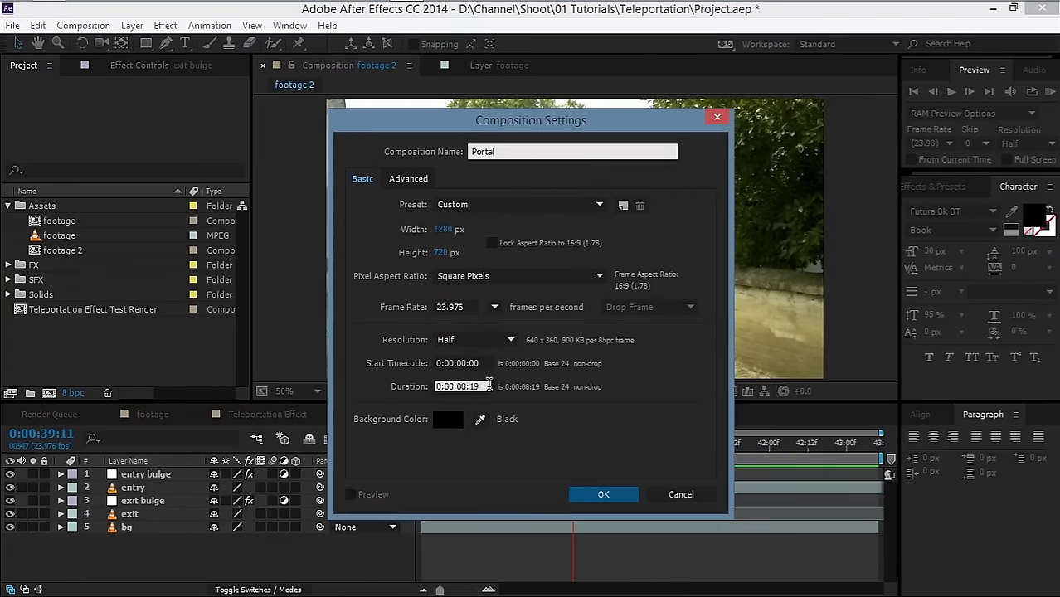
type("2.0")
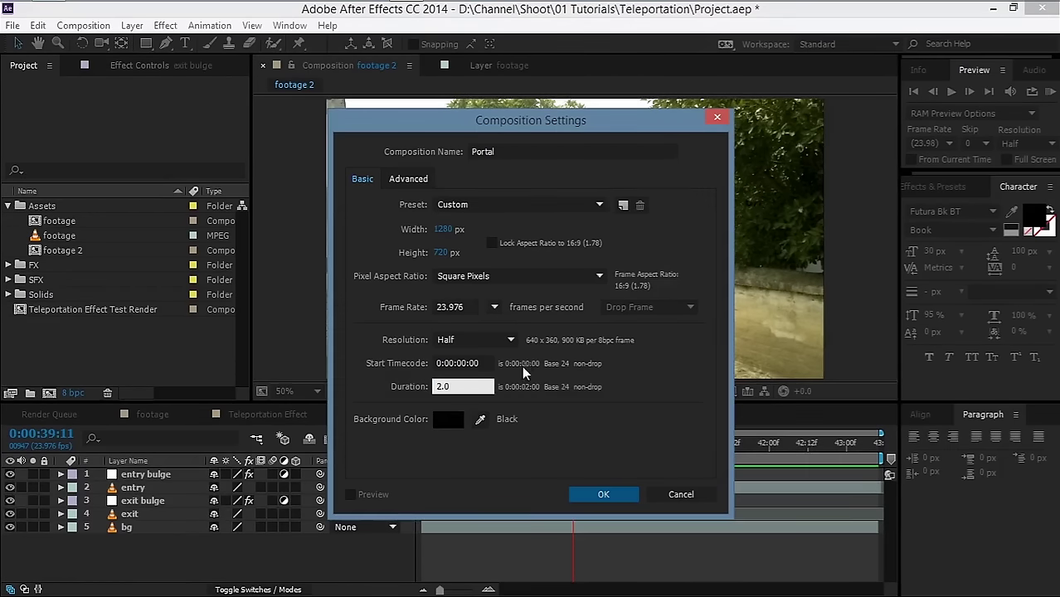
left_click(603, 495)
right_click(206, 521)
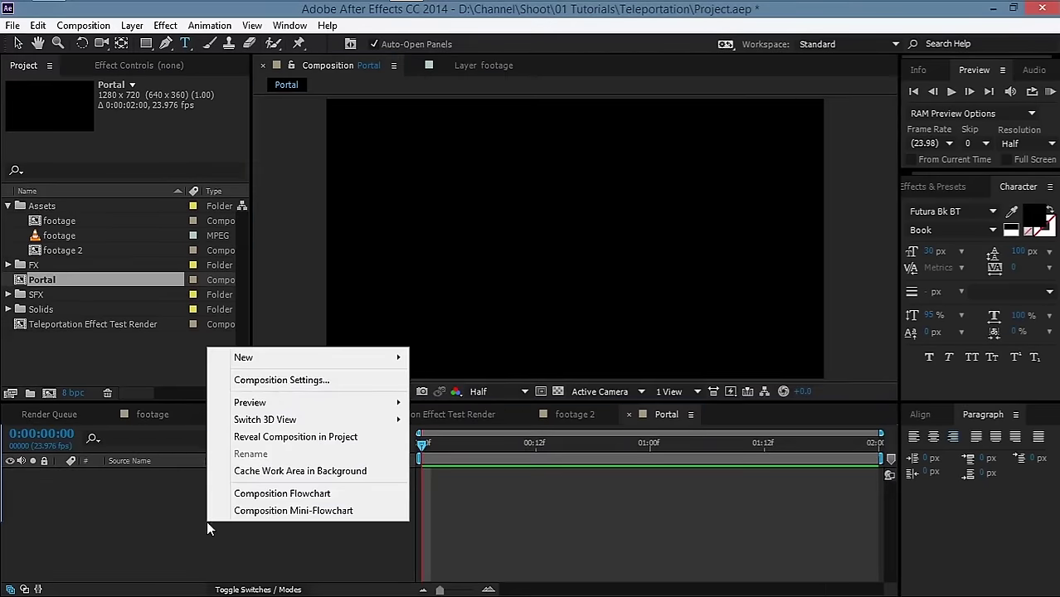
Add a new solid layer named noise to the Portal comp
left_click(461, 400)
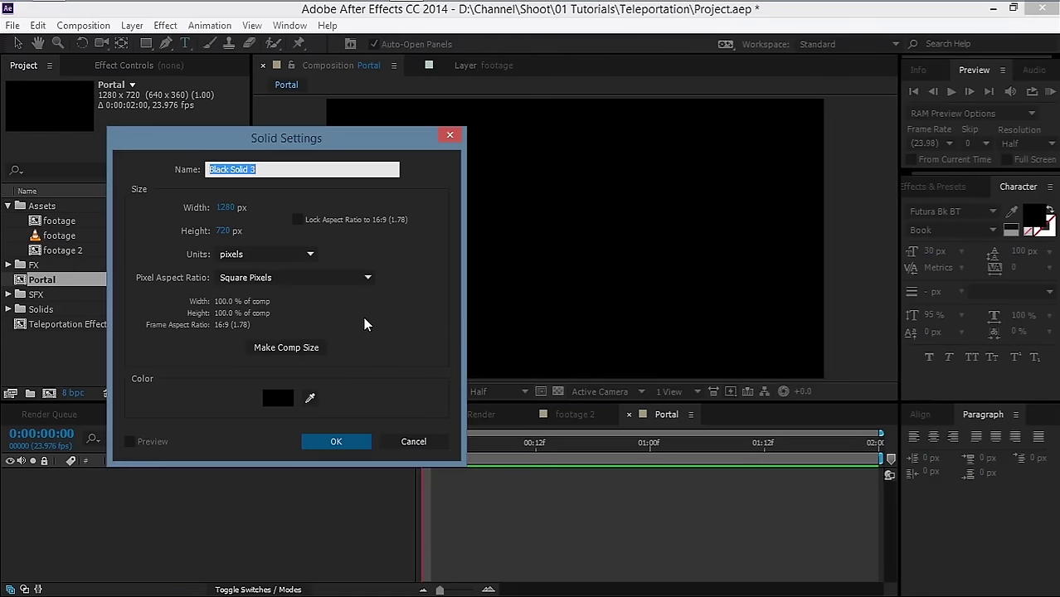
type("noise")
key("Return")
Apply the Fractal Noise effect to the noise solid
key("v")
left_click(165, 25)
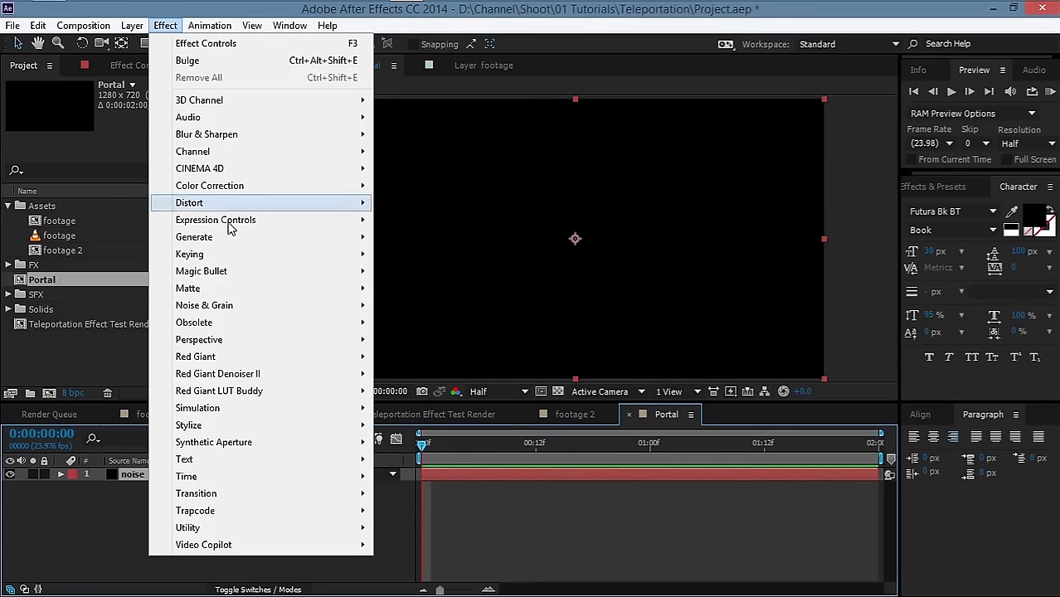
mouse_move(366, 311)
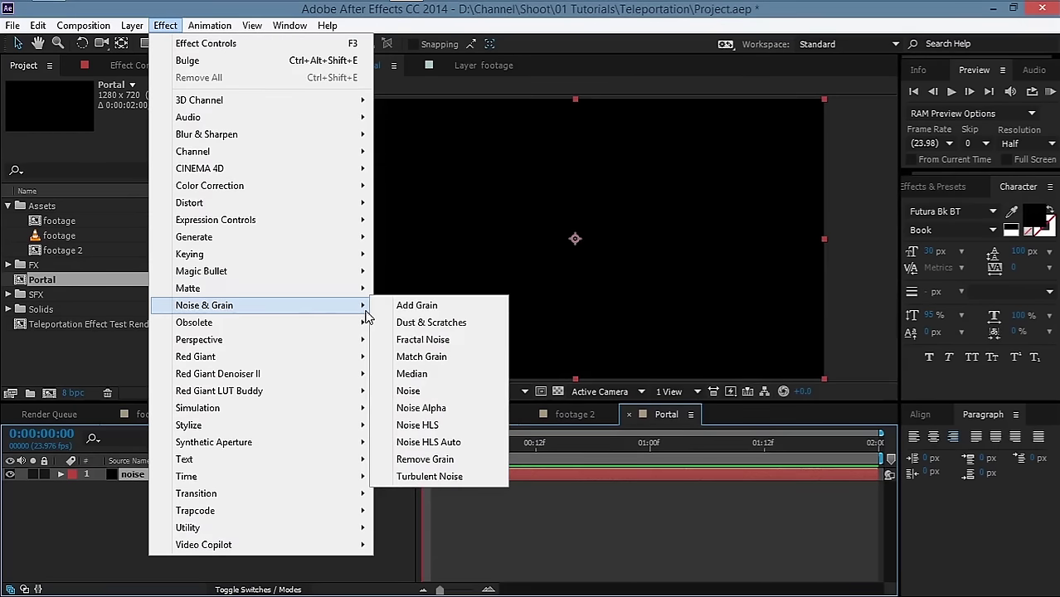
left_click(423, 340)
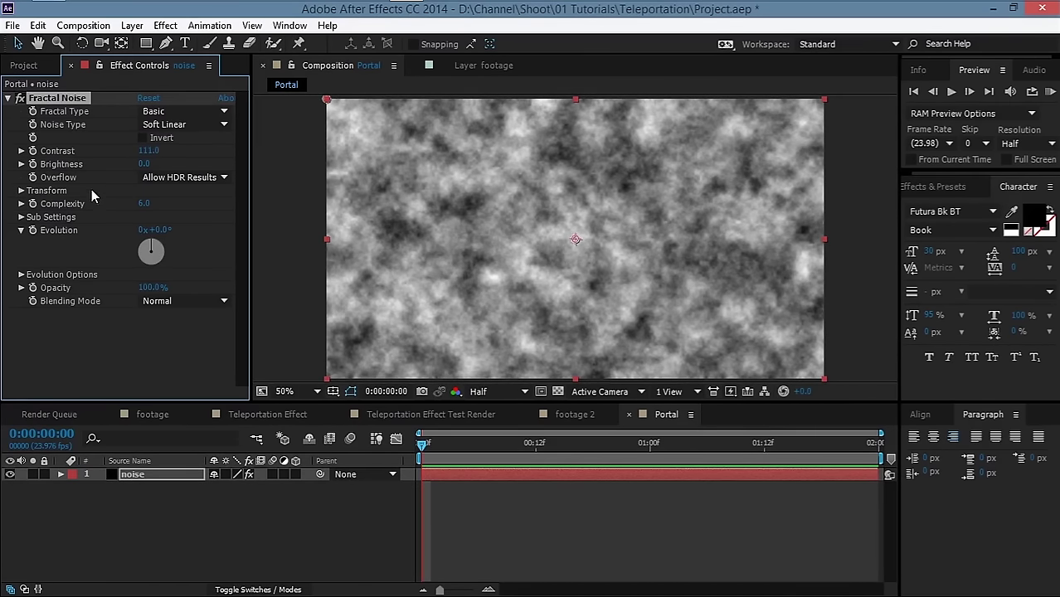
Lower the Fractal Noise Transform Scale to shrink the cloud pattern
left_click(21, 190)
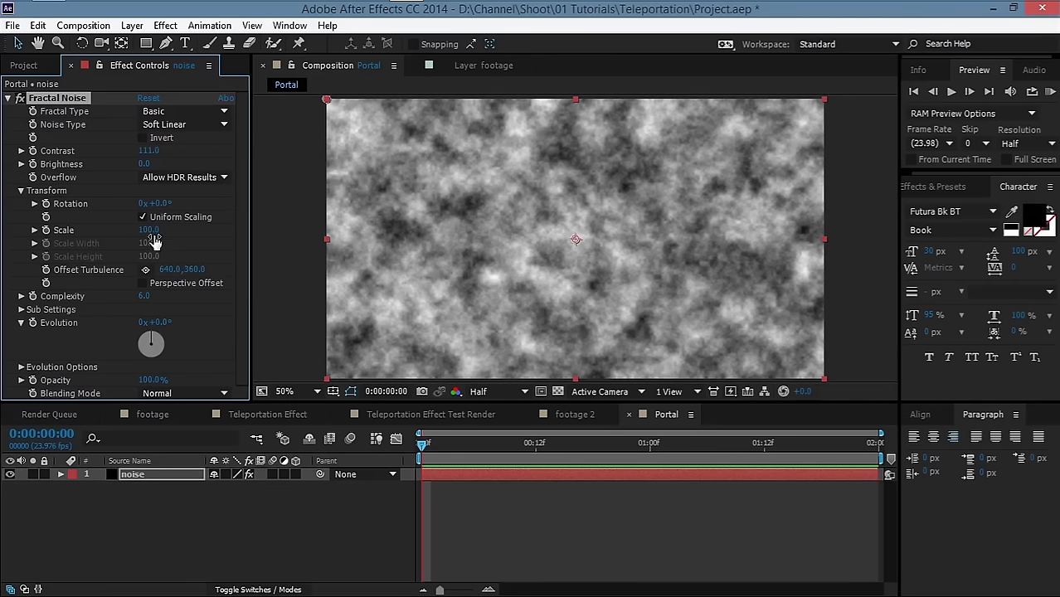
left_click_drag(147, 231, 145, 232)
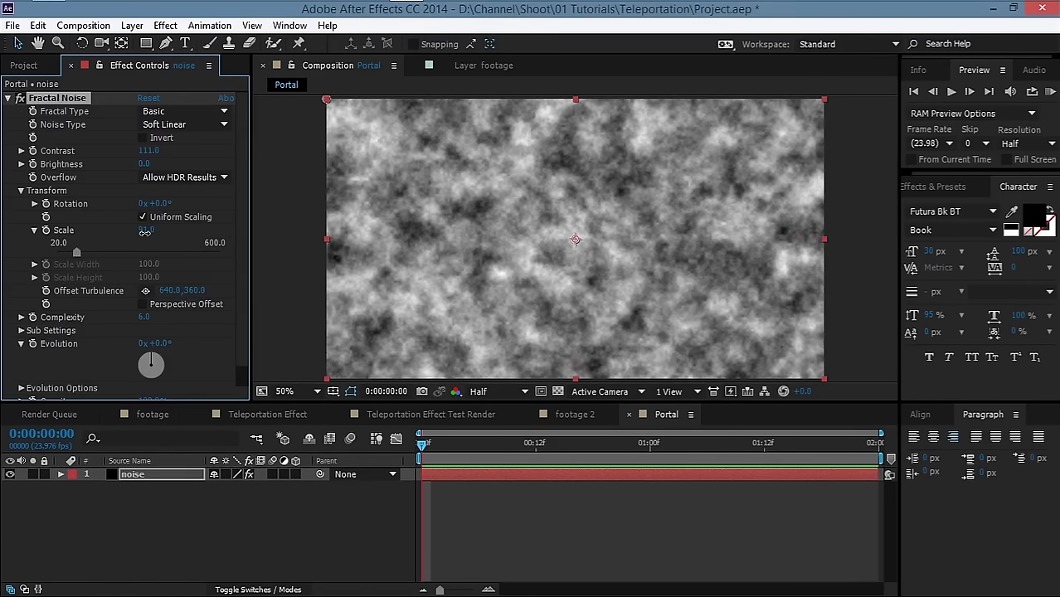
left_click(21, 191)
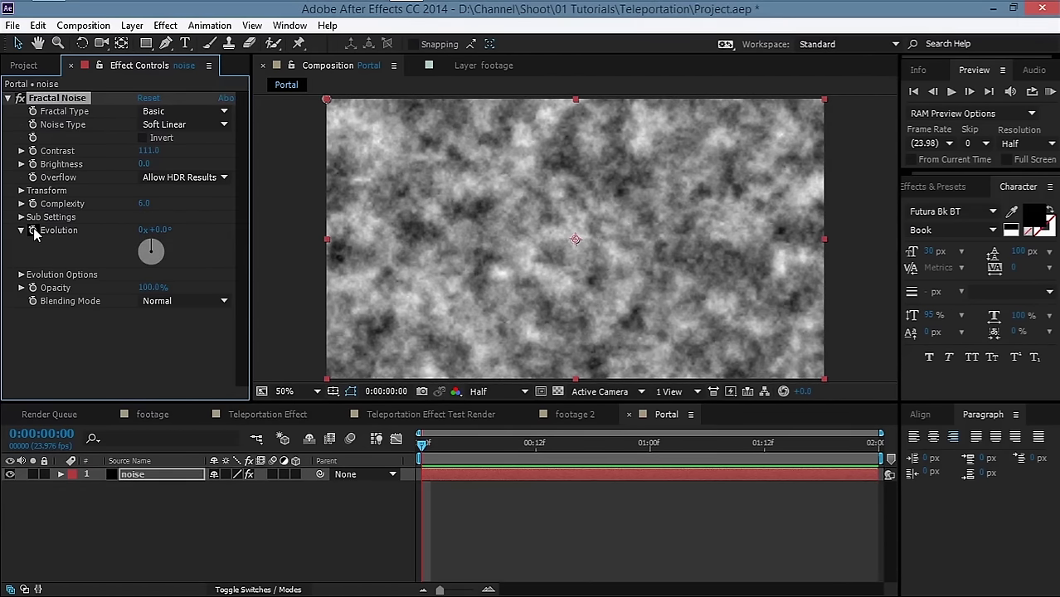
Drive Fractal Noise Evolution with the expression time*150 and preview the animation
left_click(33, 233, "alt")
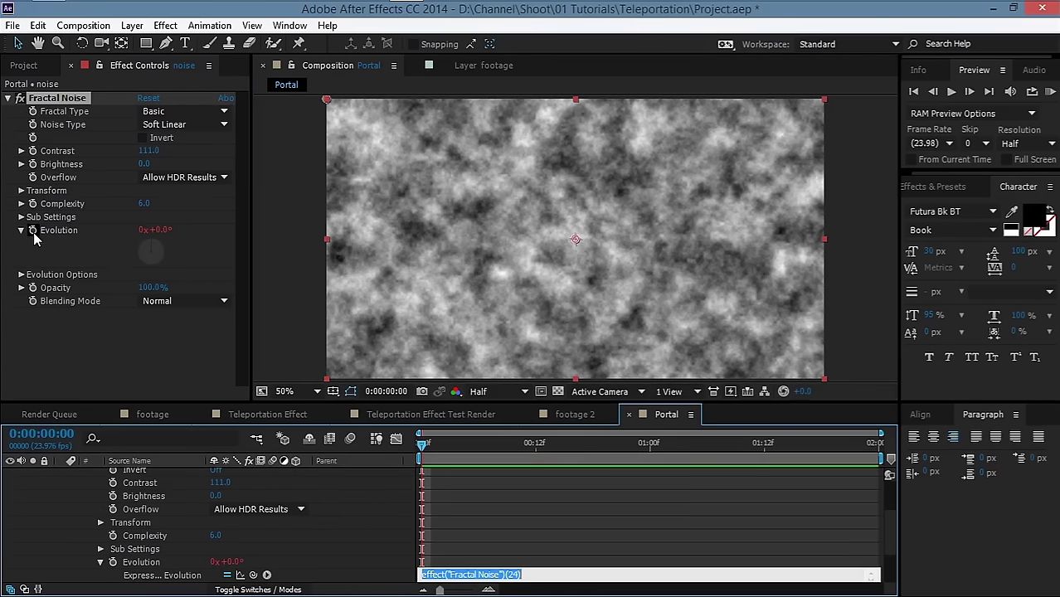
type("time")
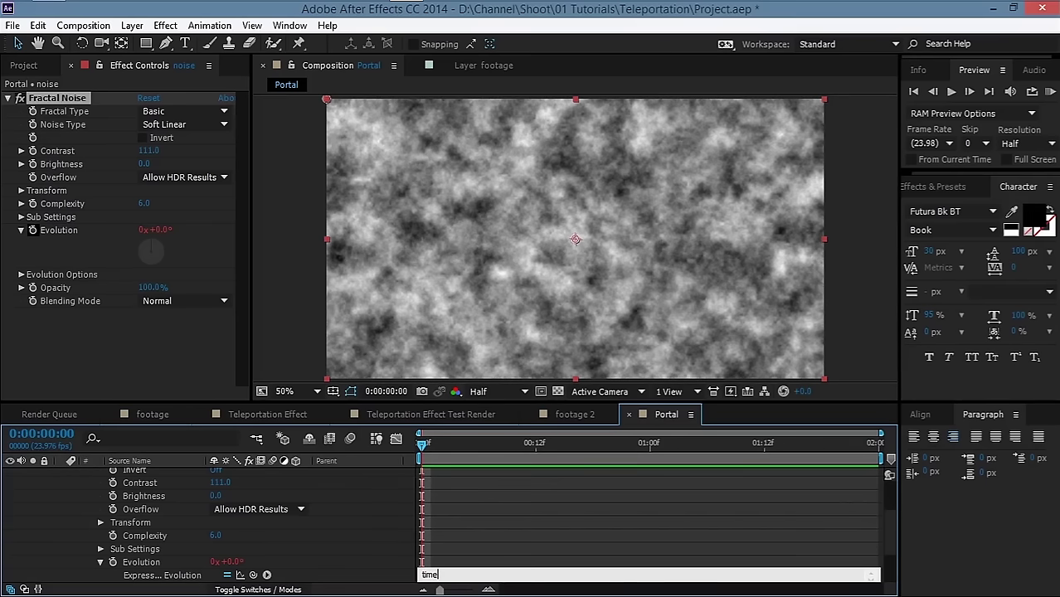
type("*150")
left_click(361, 512)
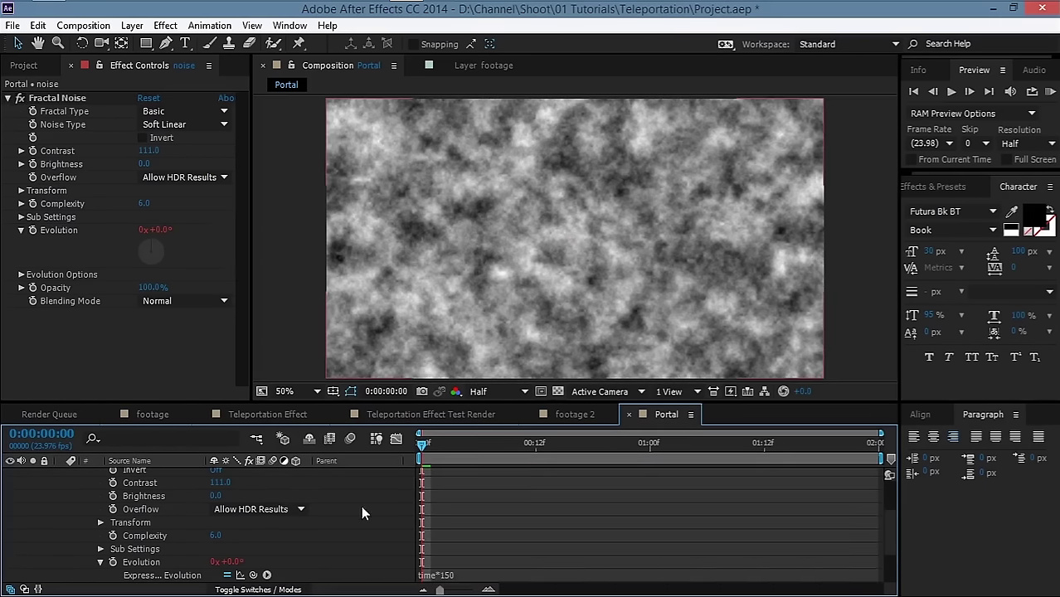
key("space")
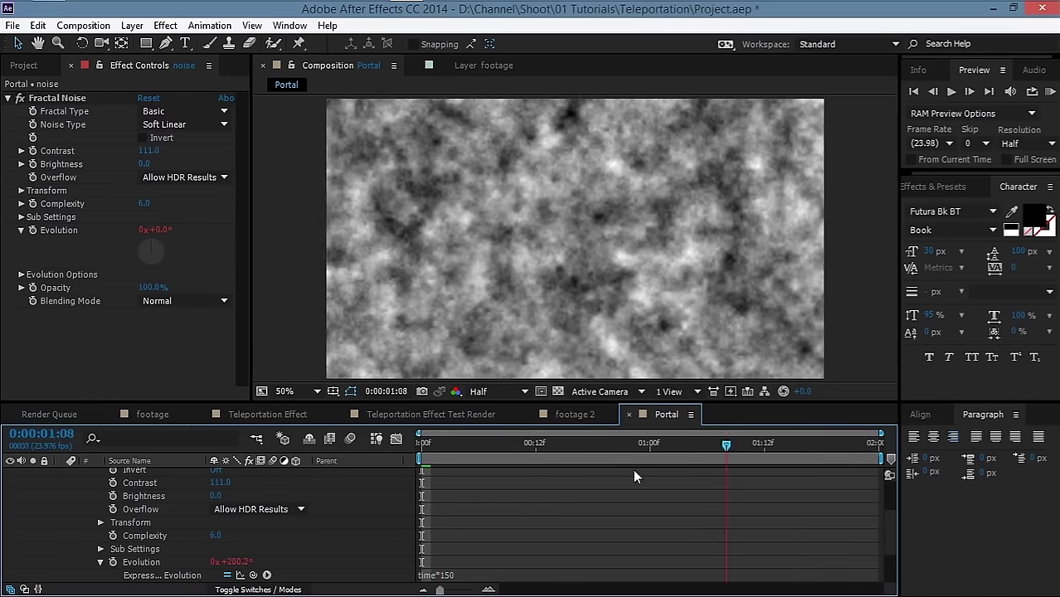
key("space")
scroll(166, 506, "up", 5)
left_click(61, 474)
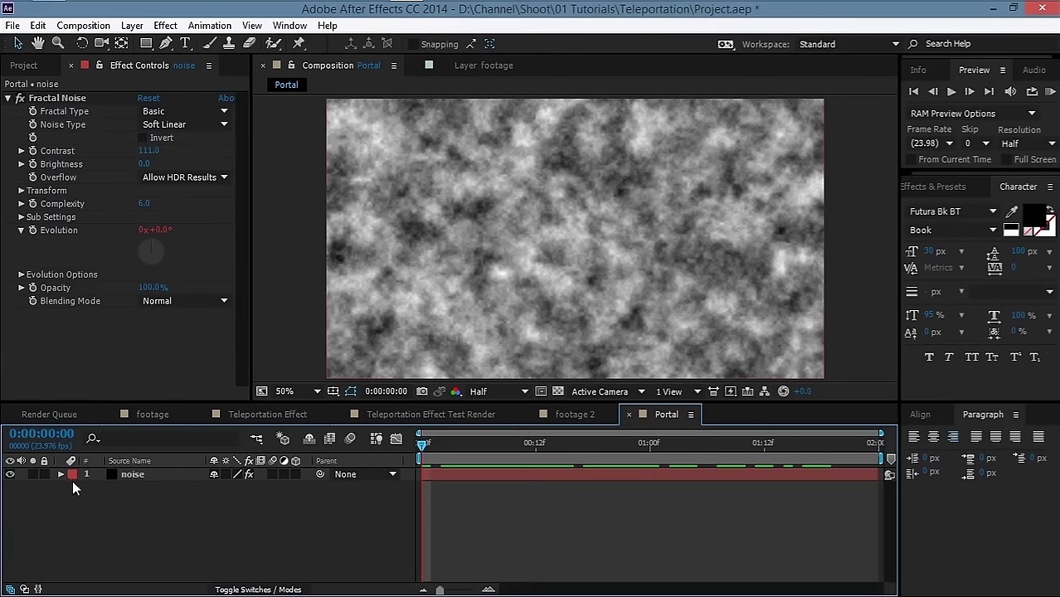
Draw a rectangular mask over the top of the noise layer
left_click(151, 475)
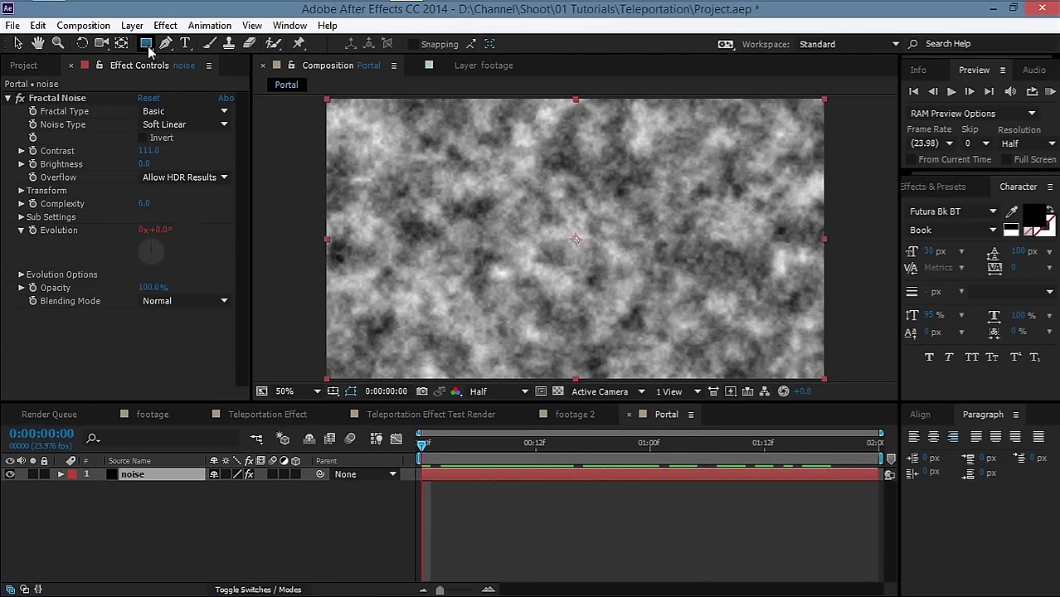
key("comma")
left_click_drag(419, 128, 721, 202)
key("v")
key("period")
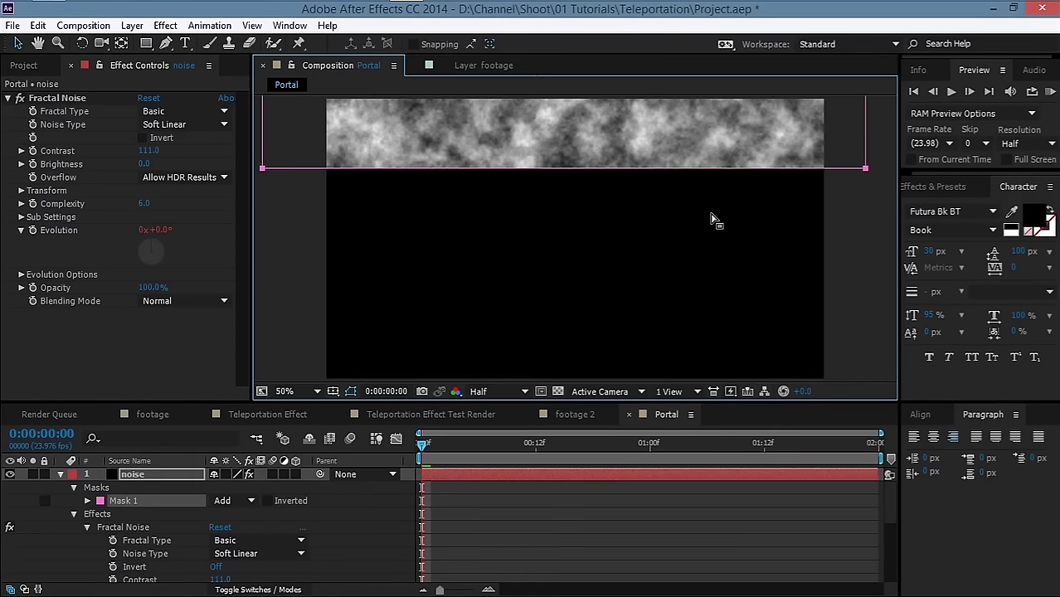
Keyframe the Mask Path above the frame at 0f and feather its edges
key("m")
left_click(113, 501)
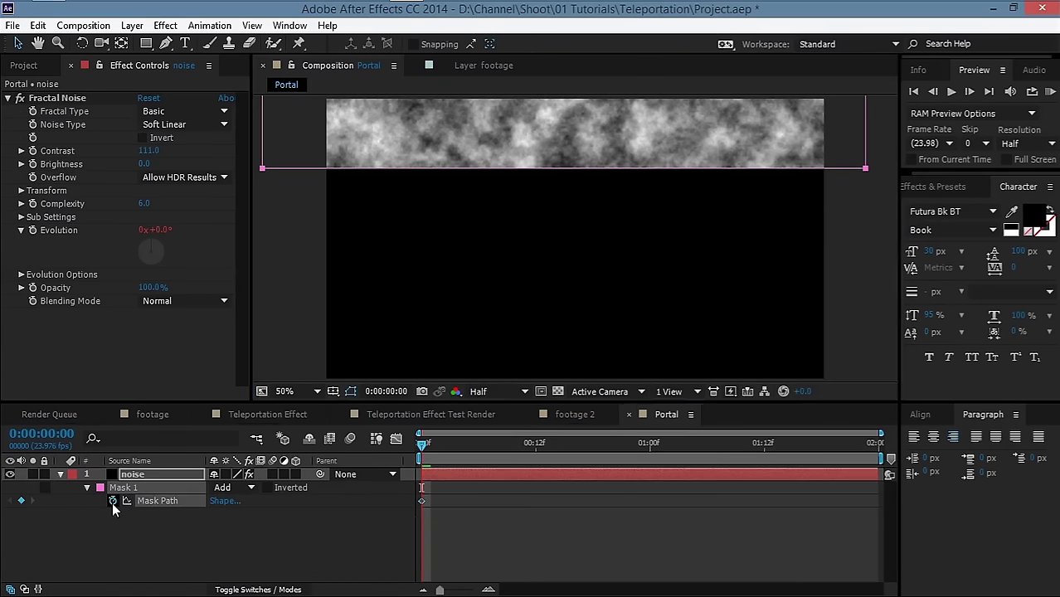
key("comma")
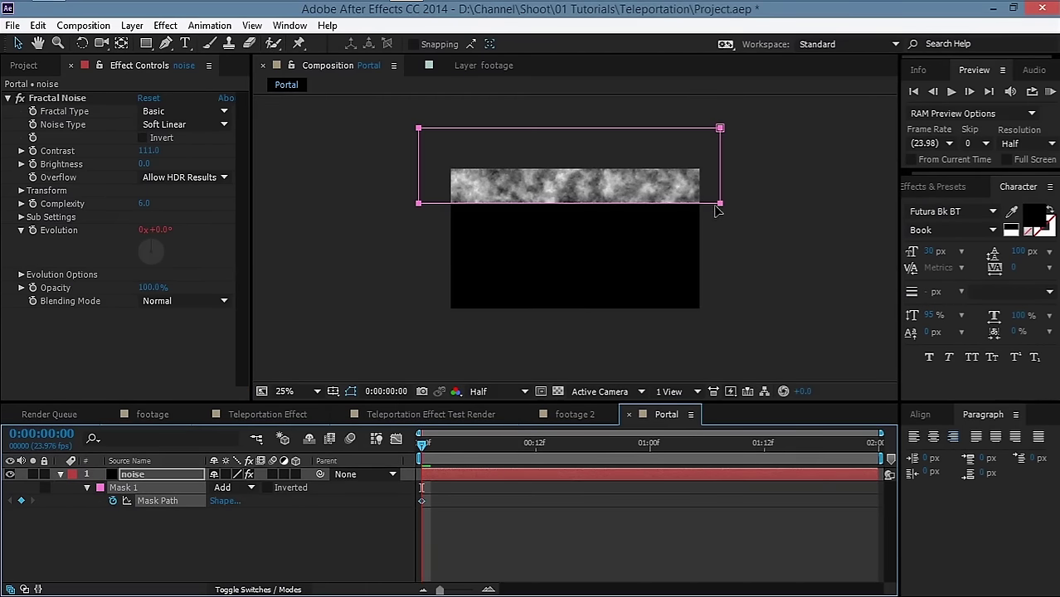
left_click_drag(723, 207, 727, 161)
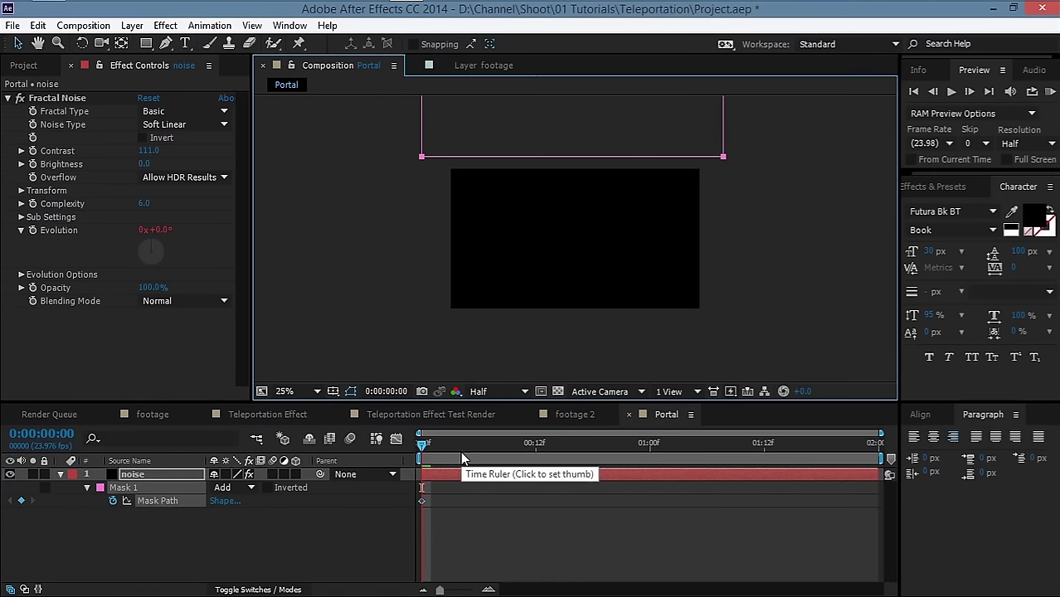
key("f")
left_click_drag(302, 501, 325, 501)
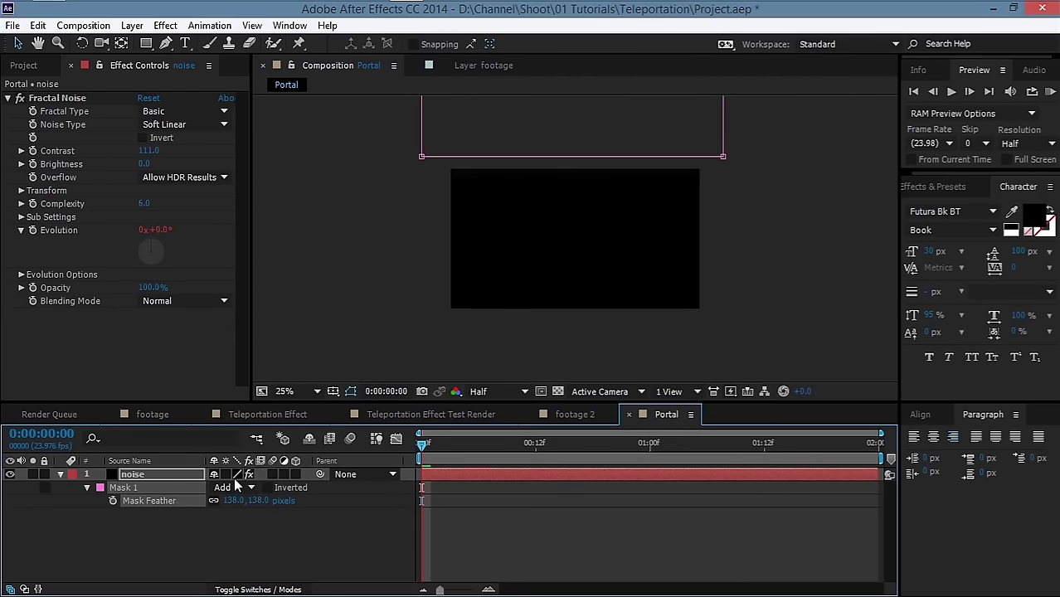
About half a second in, move the mask down and squeeze it into a thin strip
key("alt+m")
left_click_drag(454, 444, 563, 450)
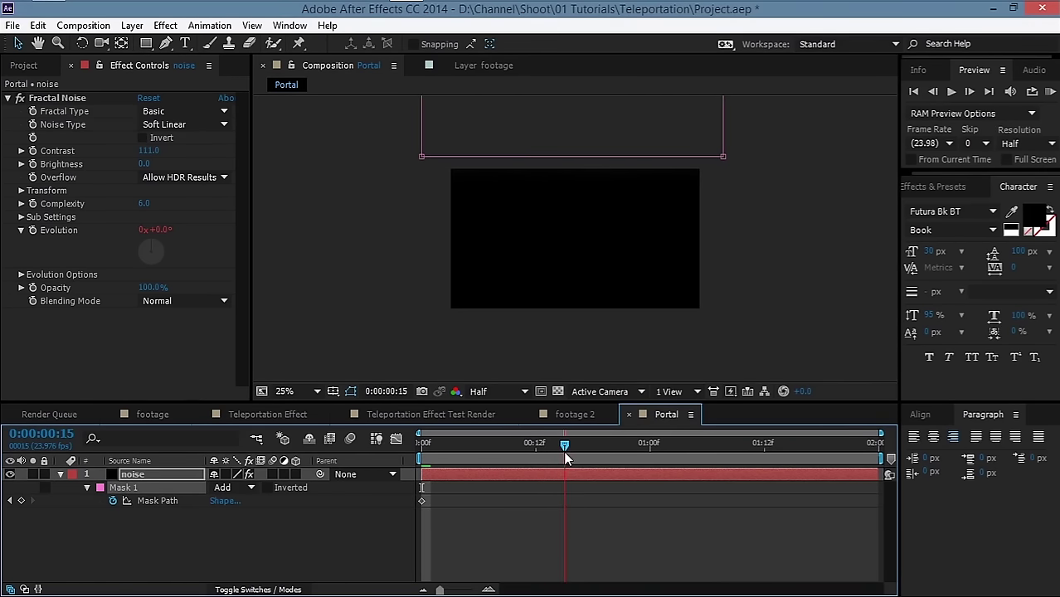
left_click(720, 157)
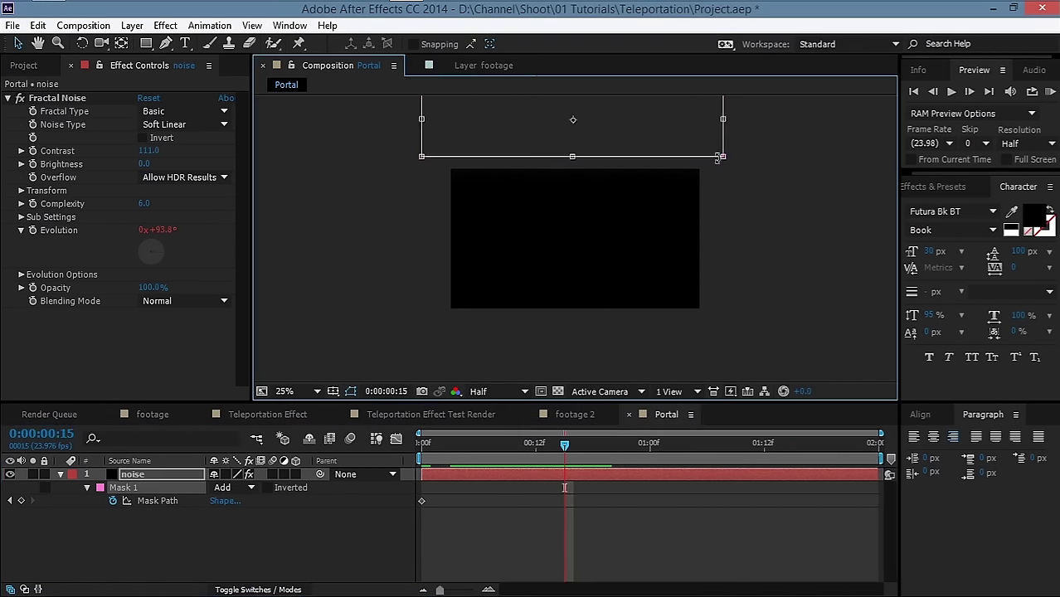
left_click_drag(697, 140, 695, 277)
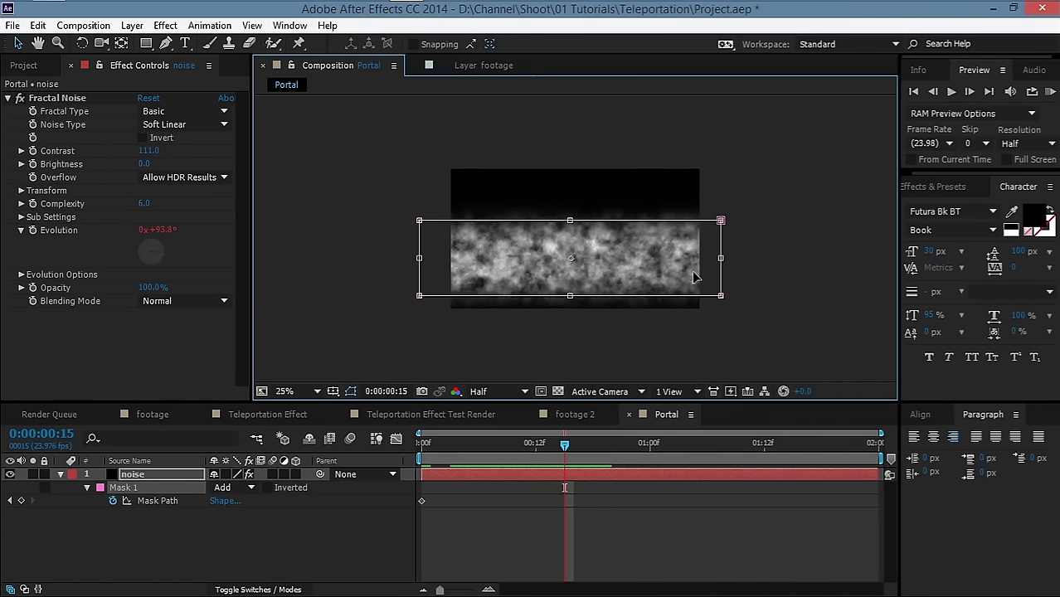
key("period")
left_click_drag(565, 203, 565, 346)
left_click(493, 539)
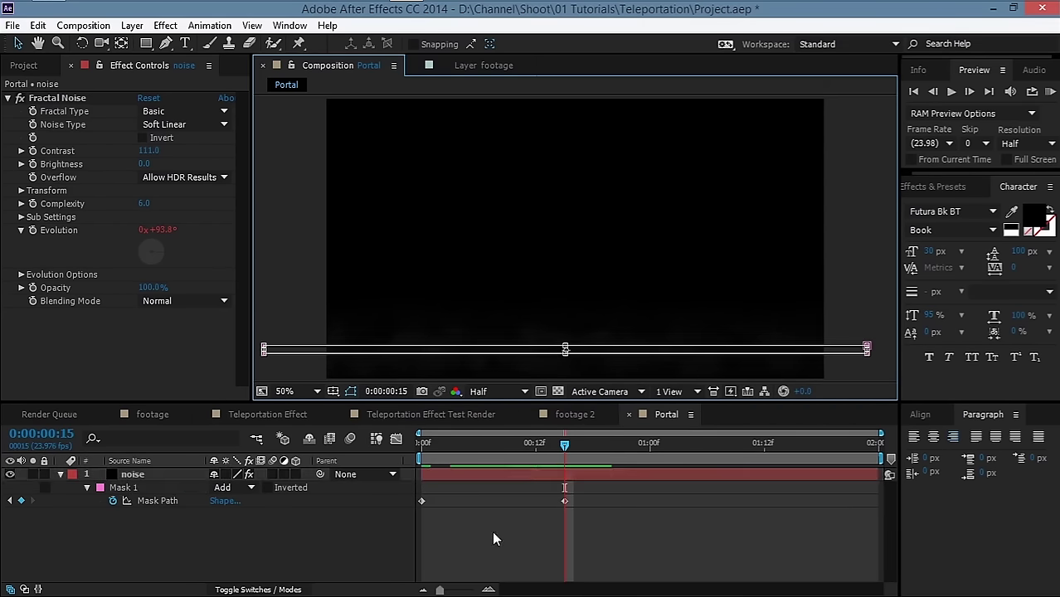
Copy the mask shape into a keyframe at frame 12 and preview the sweeping band
left_click_drag(426, 445, 500, 467)
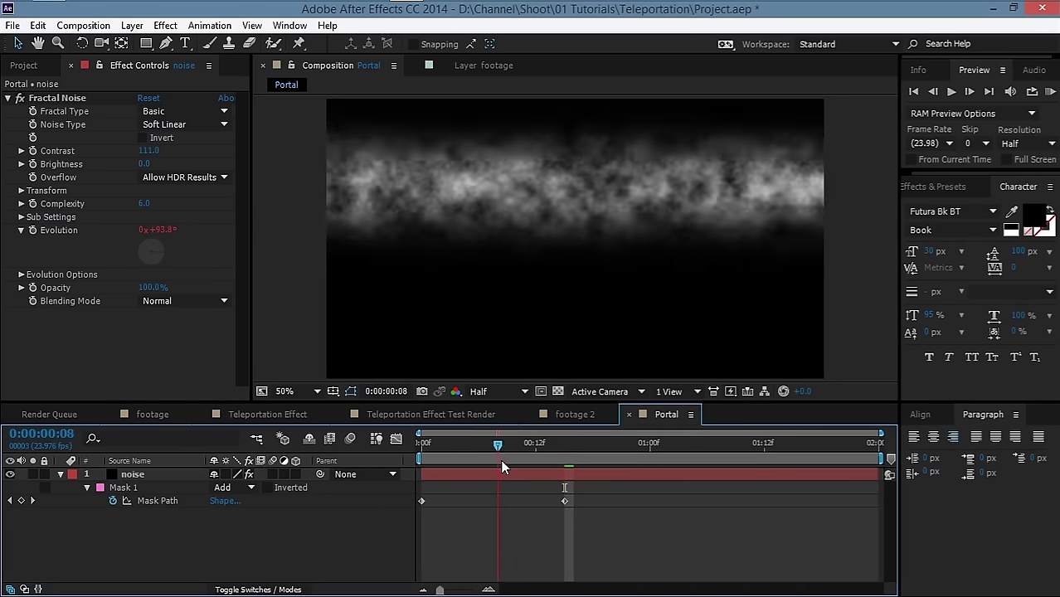
left_click(536, 443)
left_click(564, 501)
key("ctrl+c")
key("ctrl+v")
left_click(424, 445)
mouse_move(424, 445)
left_mouse_down()
mouse_move(556, 445)
mouse_move(424, 445)
left_mouse_up()
left_click(59, 473)
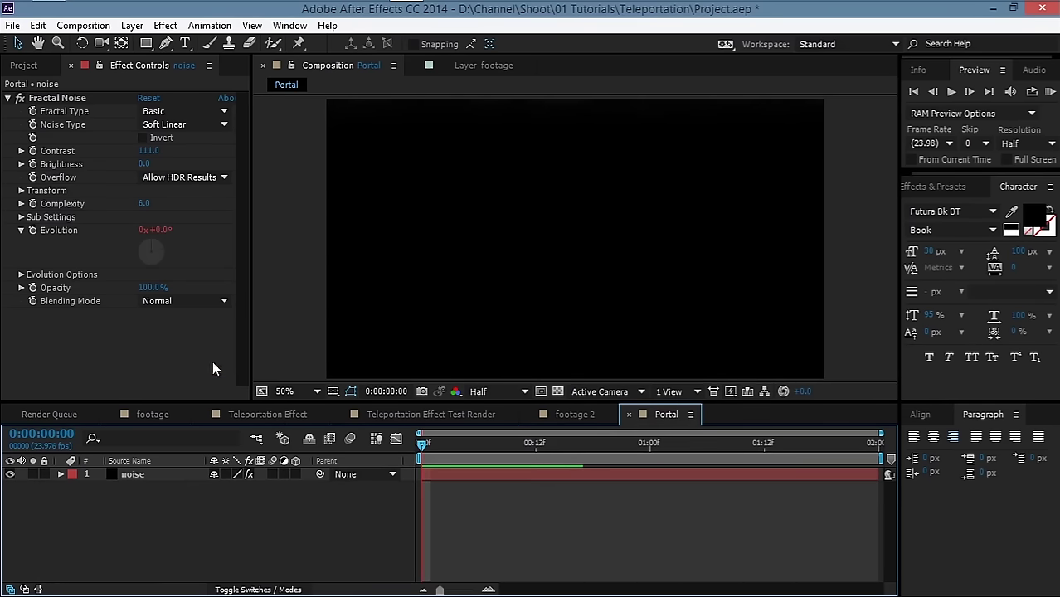
Rename the footage 2 composition to Main Comp
left_click(28, 66)
left_click(575, 414)
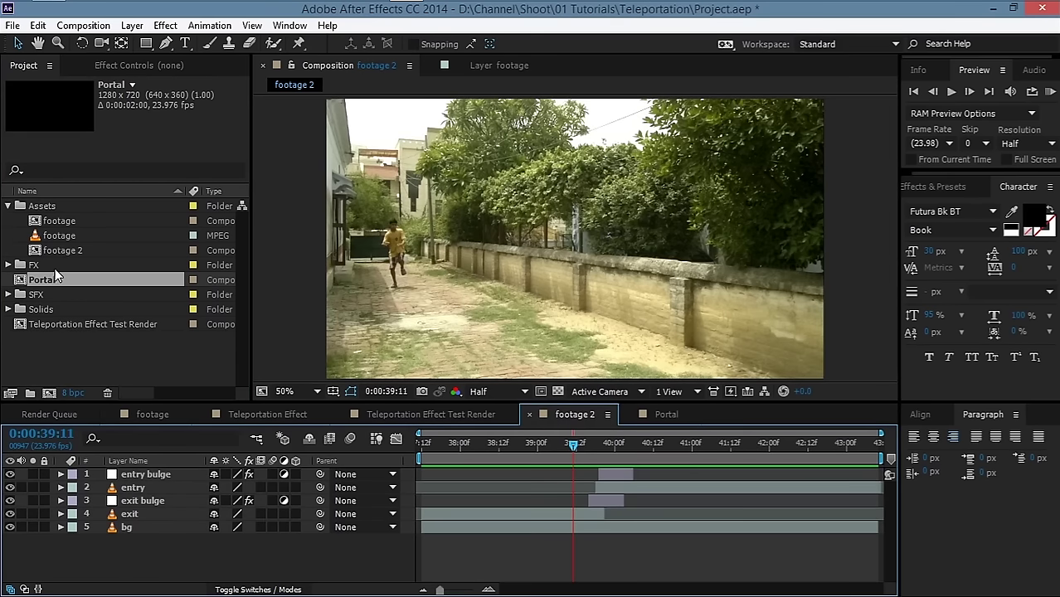
left_click(70, 253)
key("Return")
type("Mai")
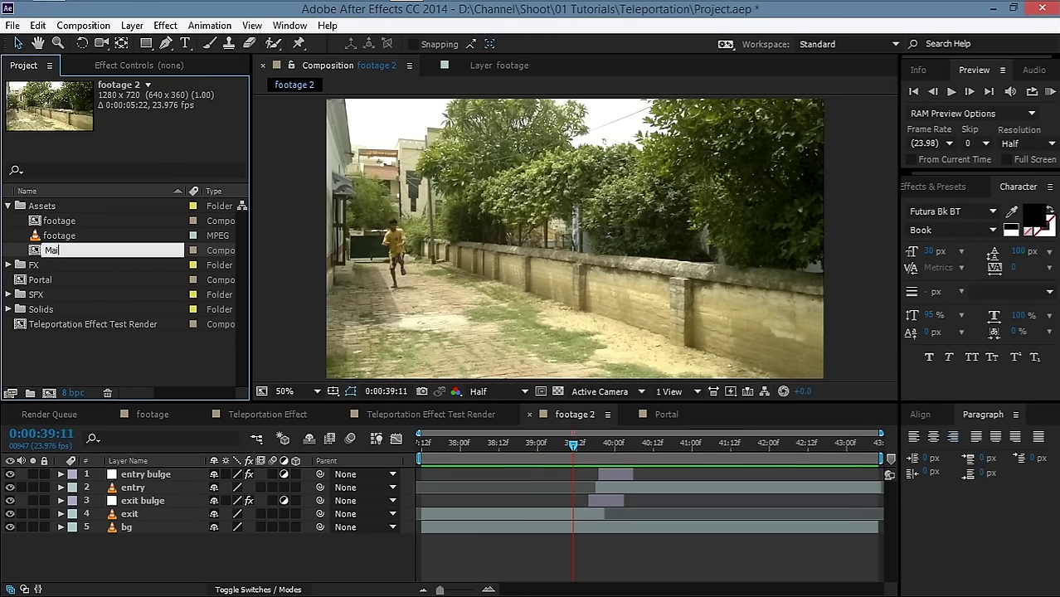
type("n Comp")
key("Return")
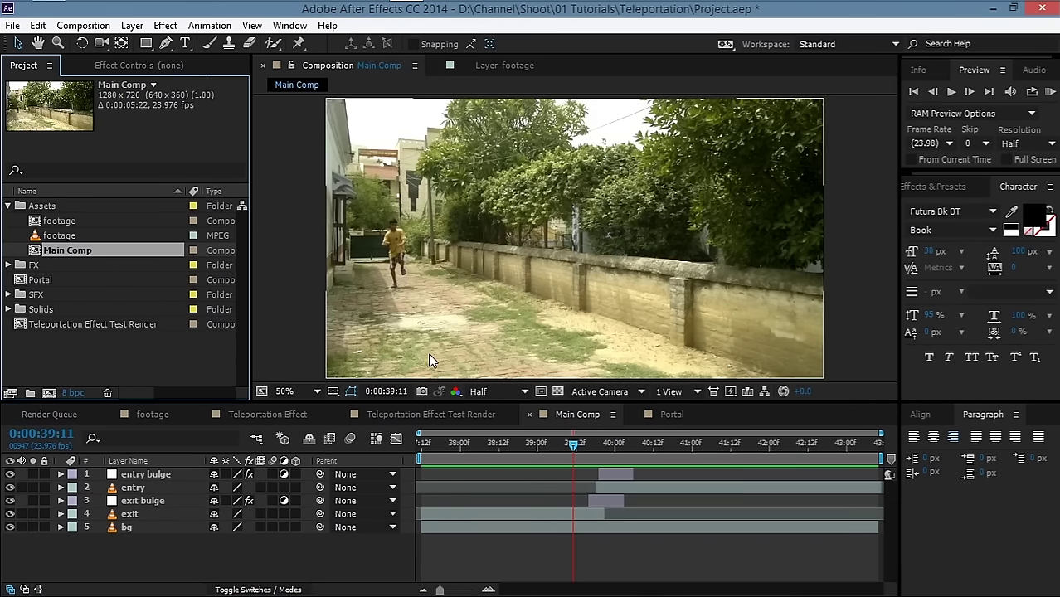
Add the Portal comp to Main Comp as the top layer and solo it
left_click(44, 281)
left_click_drag(45, 285, 159, 467)
left_click(32, 473)
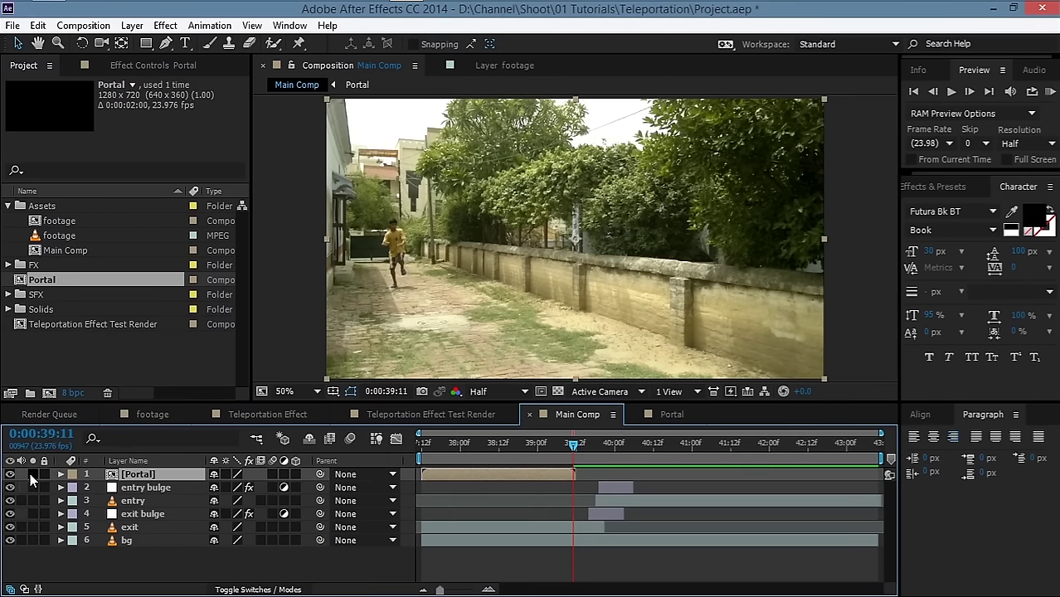
mouse_move(460, 445)
left_mouse_down()
mouse_move(433, 444)
mouse_move(454, 444)
left_mouse_up()
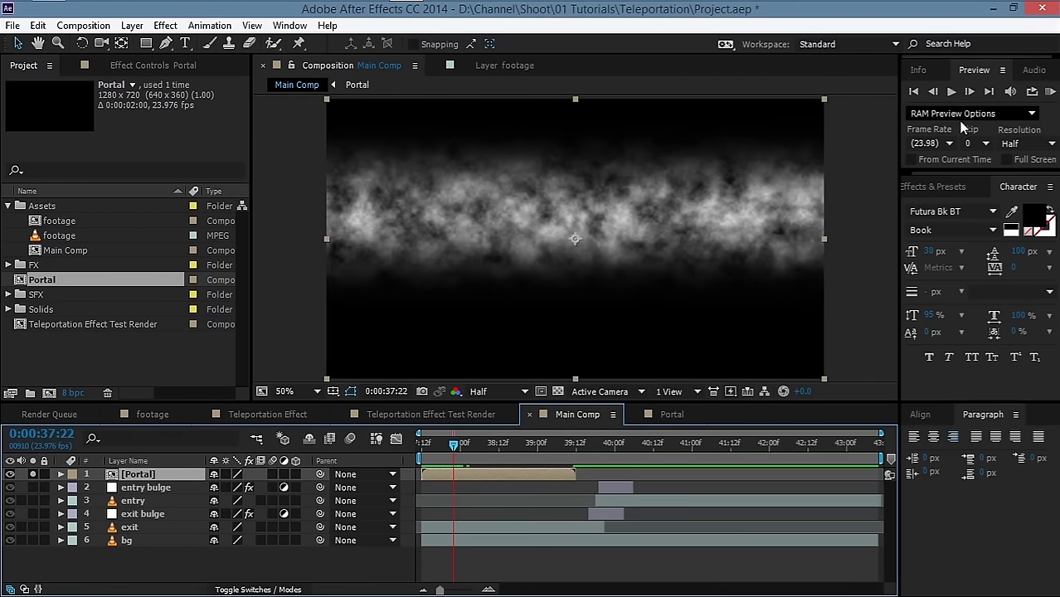
Apply Polar Coordinates to the Portal layer, set to Rect to Polar at 100% interpolation
left_click(953, 185)
left_click(952, 207)
type("po")
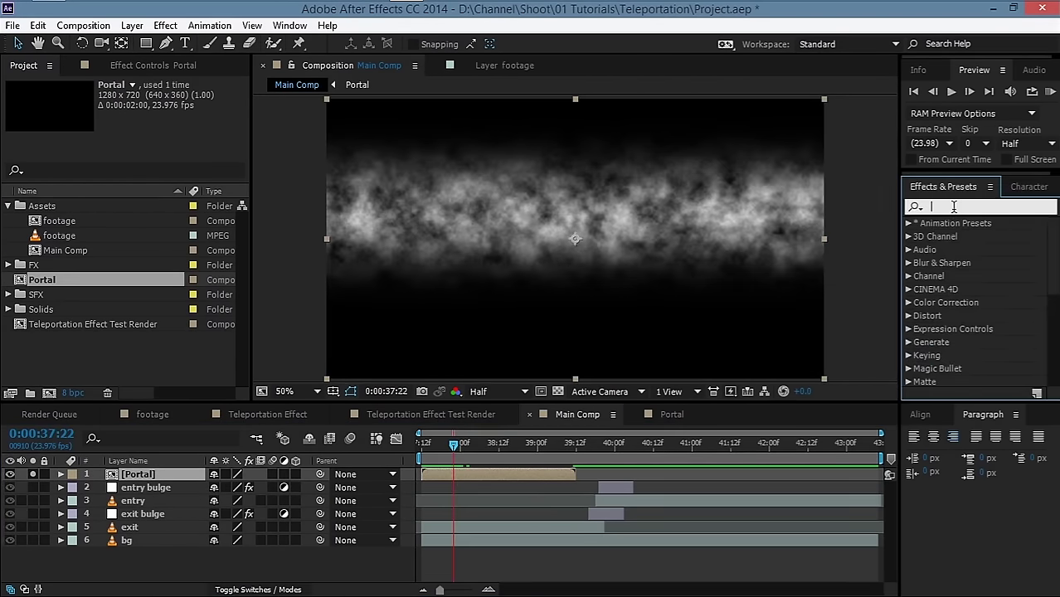
type("lar")
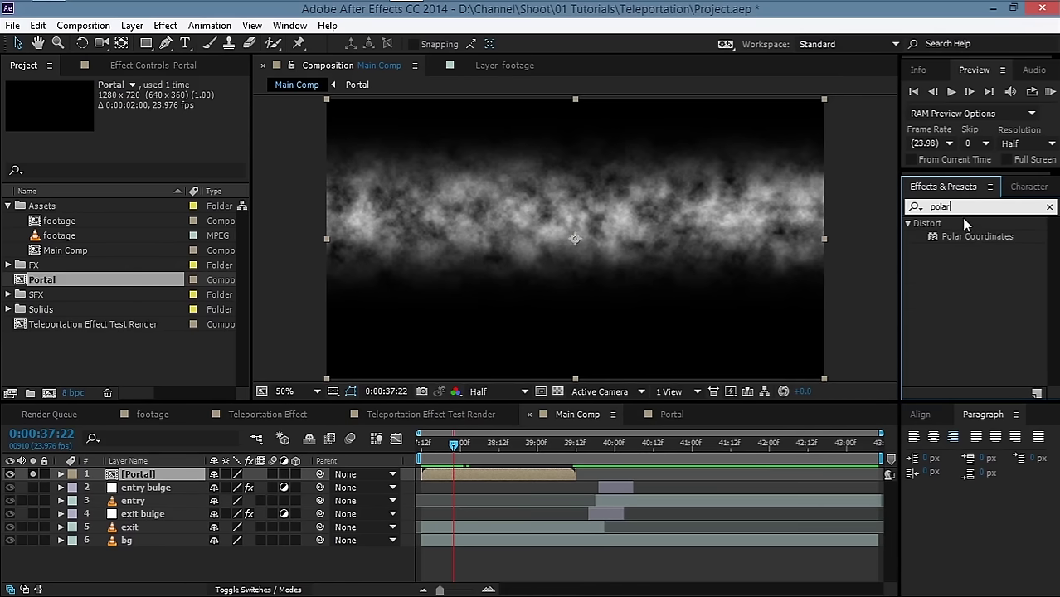
left_click_drag(977, 240, 486, 471)
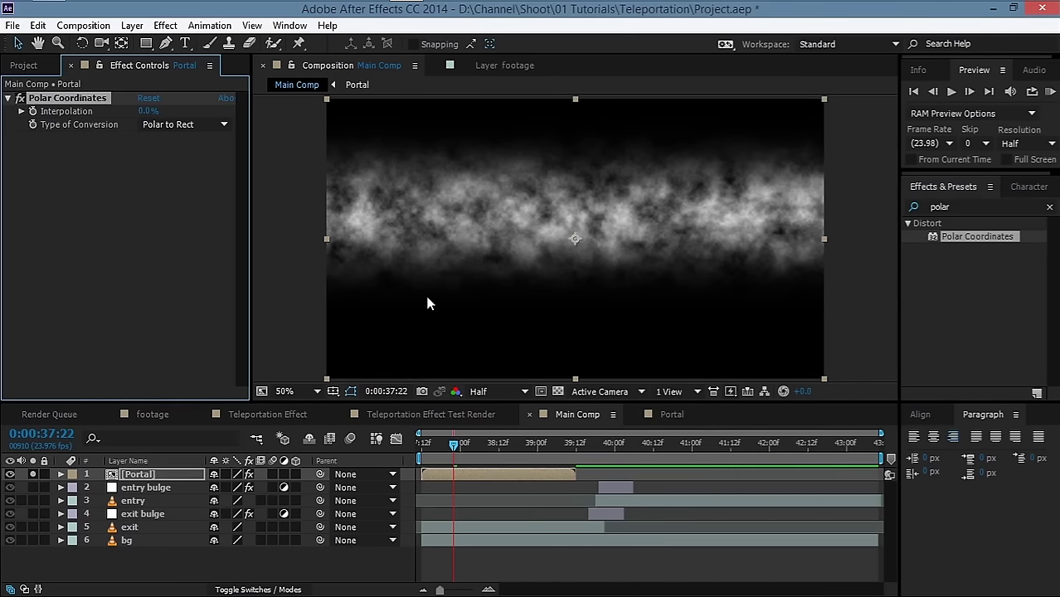
left_click(167, 124)
left_click(178, 138)
left_click(145, 111)
key("Return")
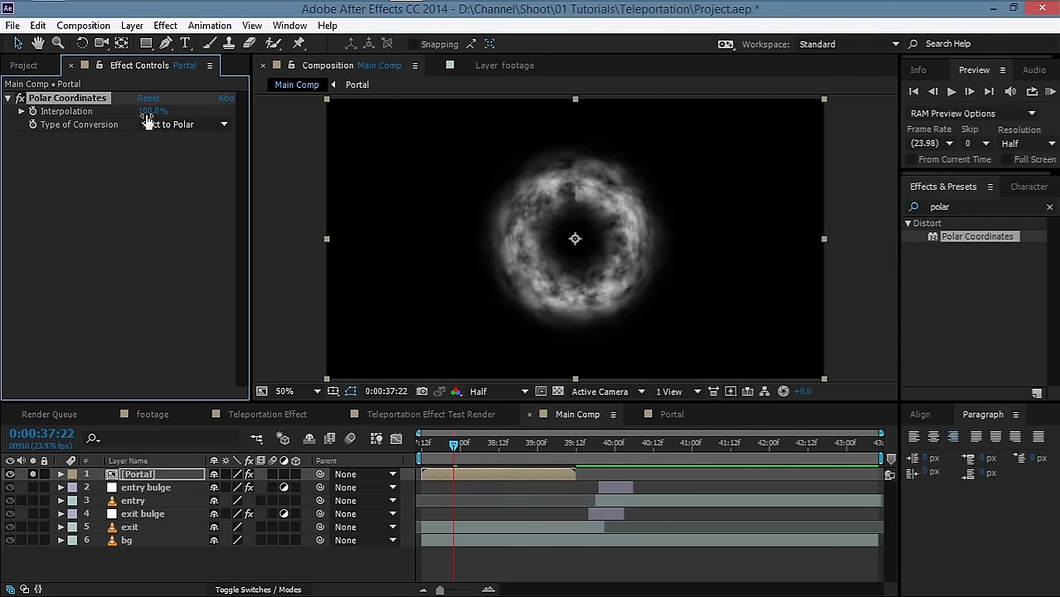
Scrub nearby frames to check the ring, then open the Portal composition
left_click_drag(424, 448, 451, 447)
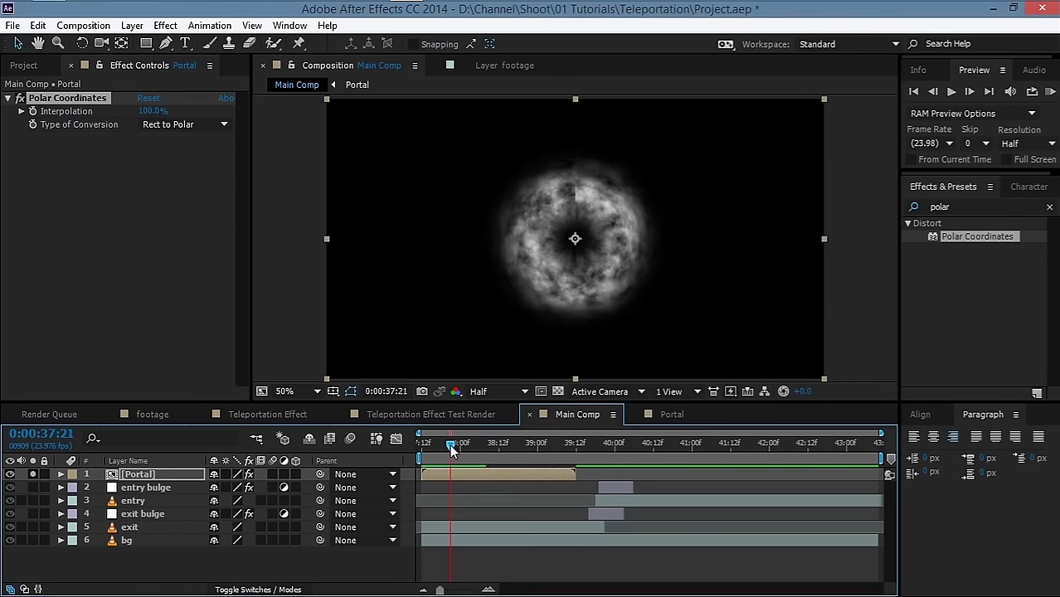
left_click_drag(438, 446, 447, 445)
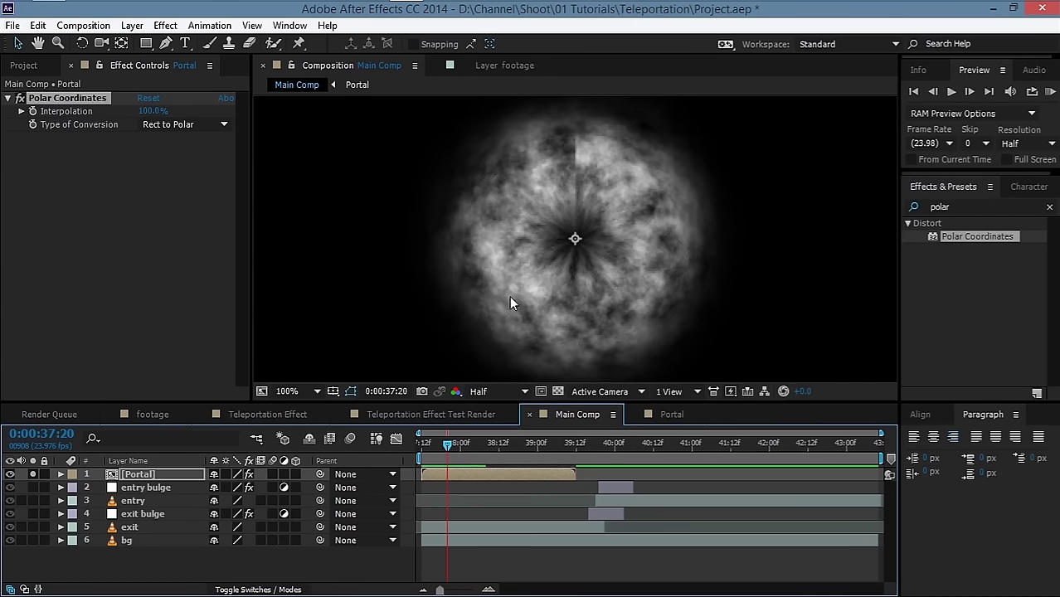
key("comma")
left_click(668, 415)
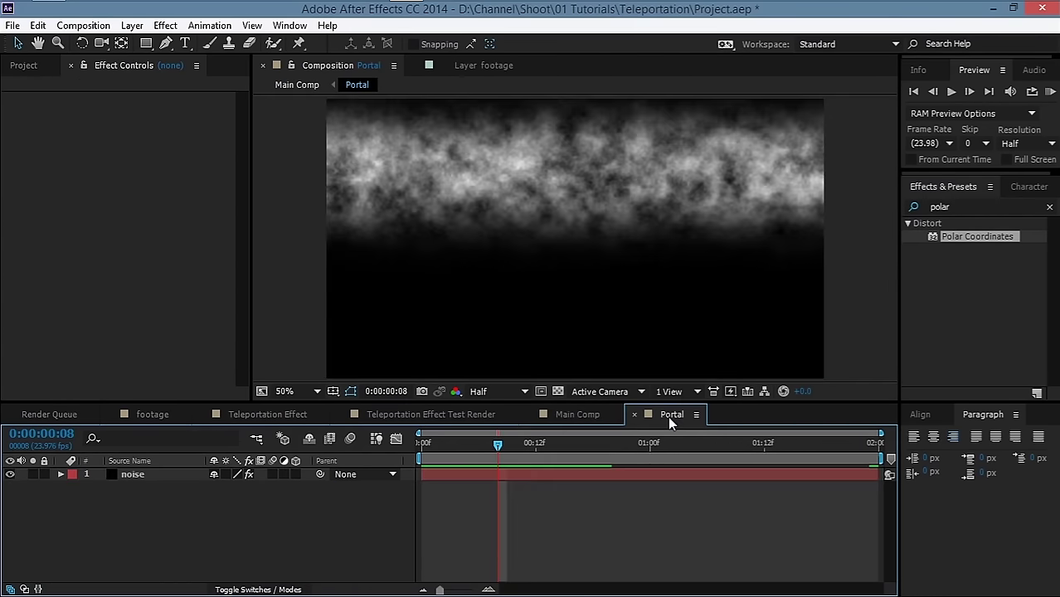
Add a new adjustment layer above noise in the Portal comp
left_click_drag(500, 447, 468, 445)
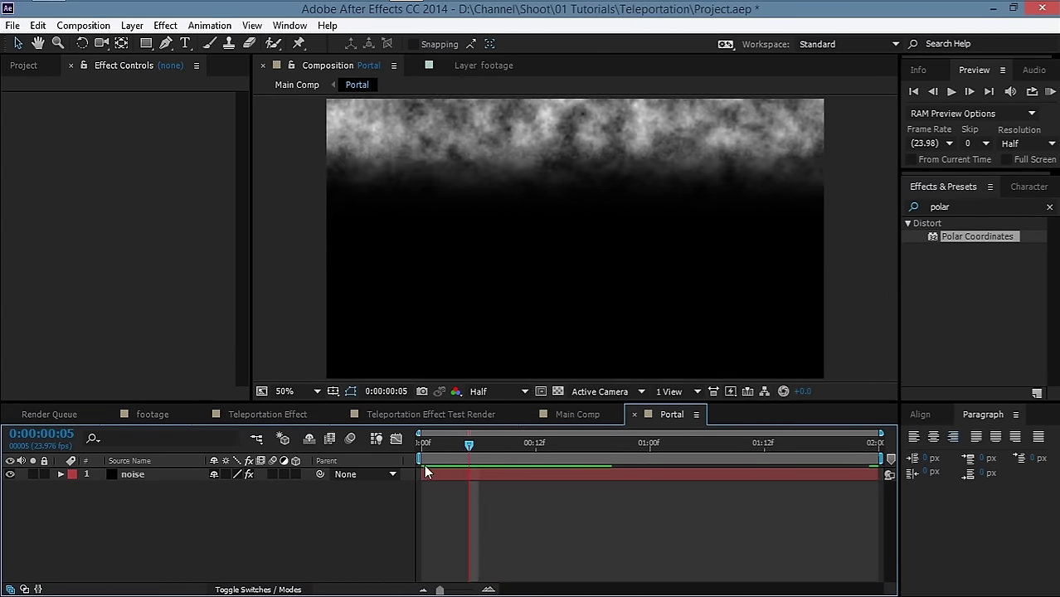
right_click(227, 514)
mouse_move(271, 347)
left_click(510, 474)
Apply Offset to the adjustment layer with Shift Center To 0.0,360.0
left_click(983, 206)
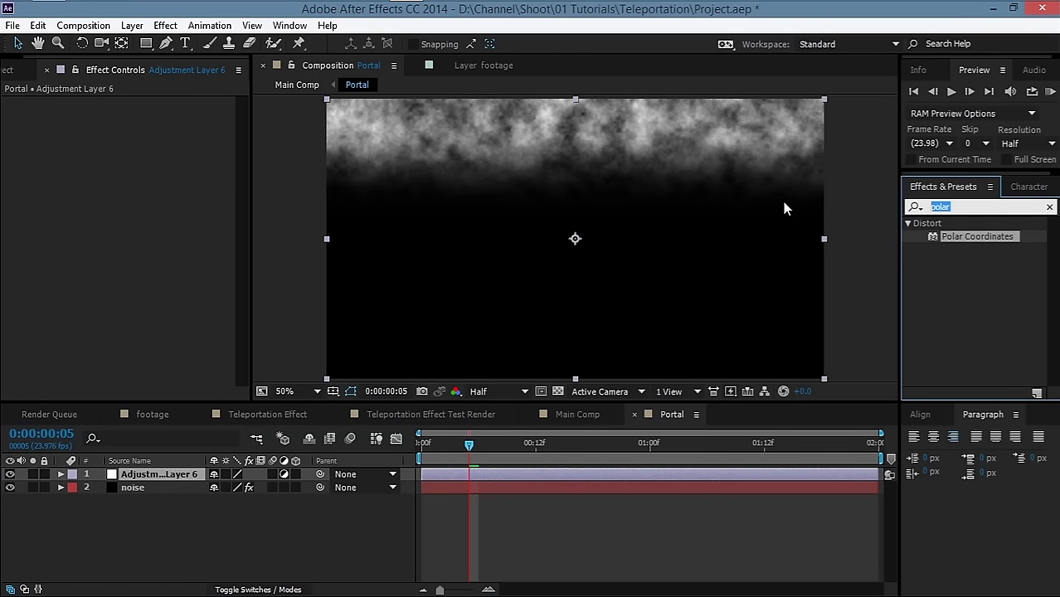
type("offs")
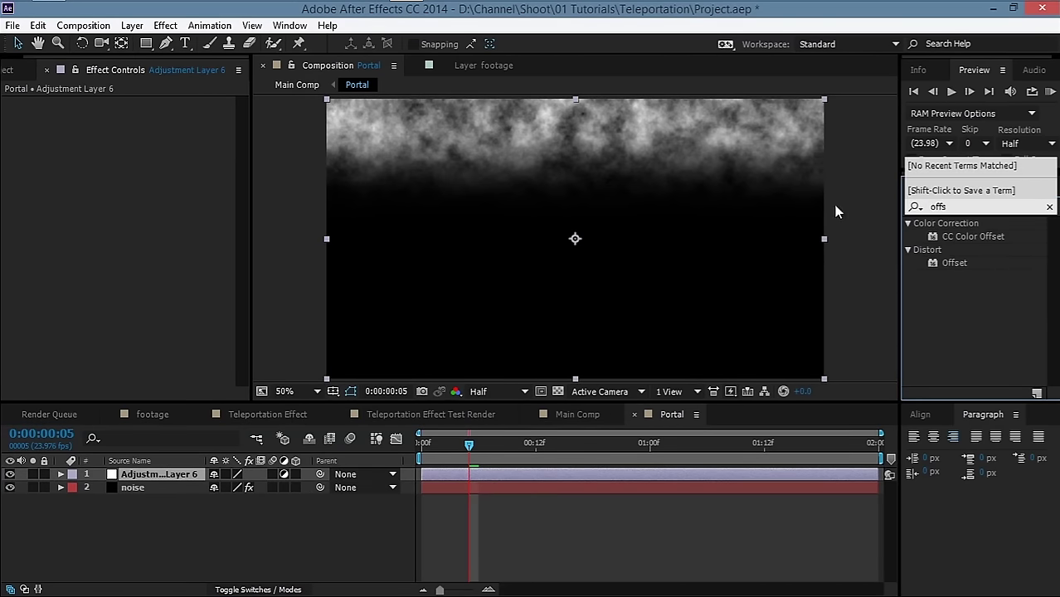
type("et")
left_click_drag(960, 257, 186, 478)
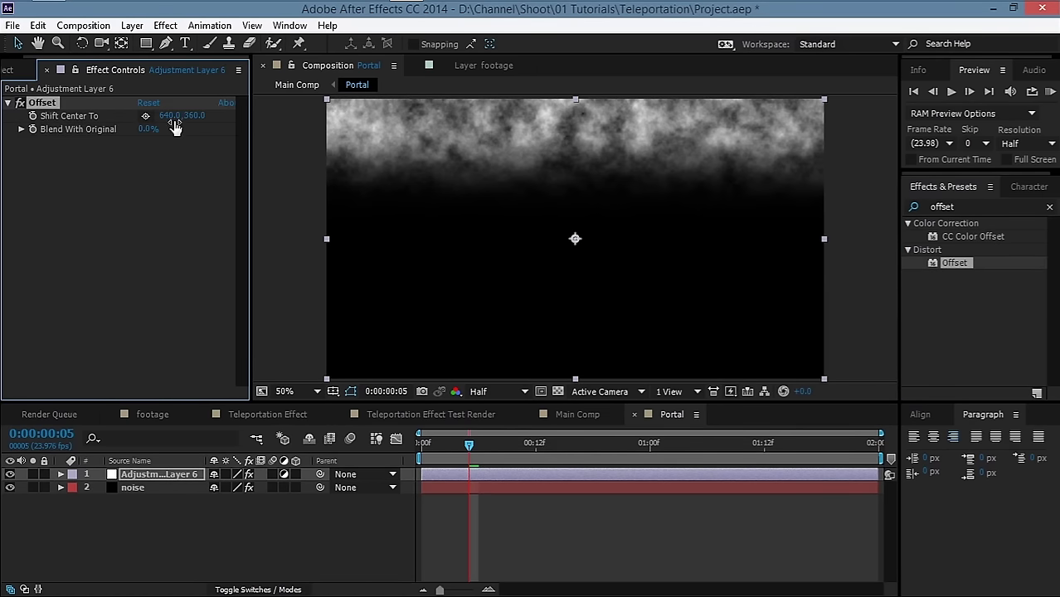
left_click_drag(170, 116, 166, 118)
left_click(170, 117)
type("0")
left_click(160, 473)
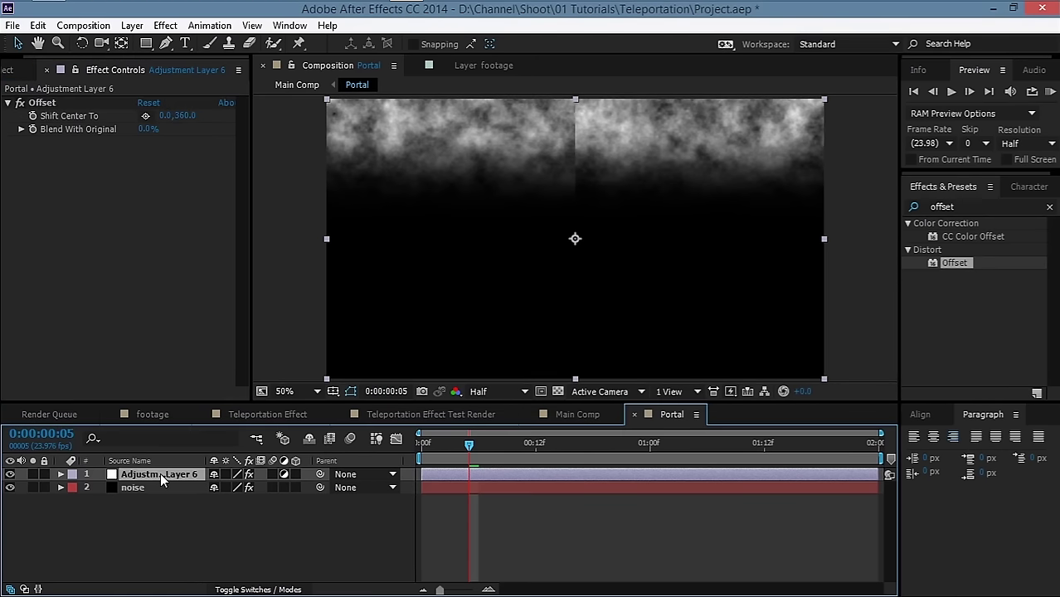
left_click_drag(452, 451, 528, 451)
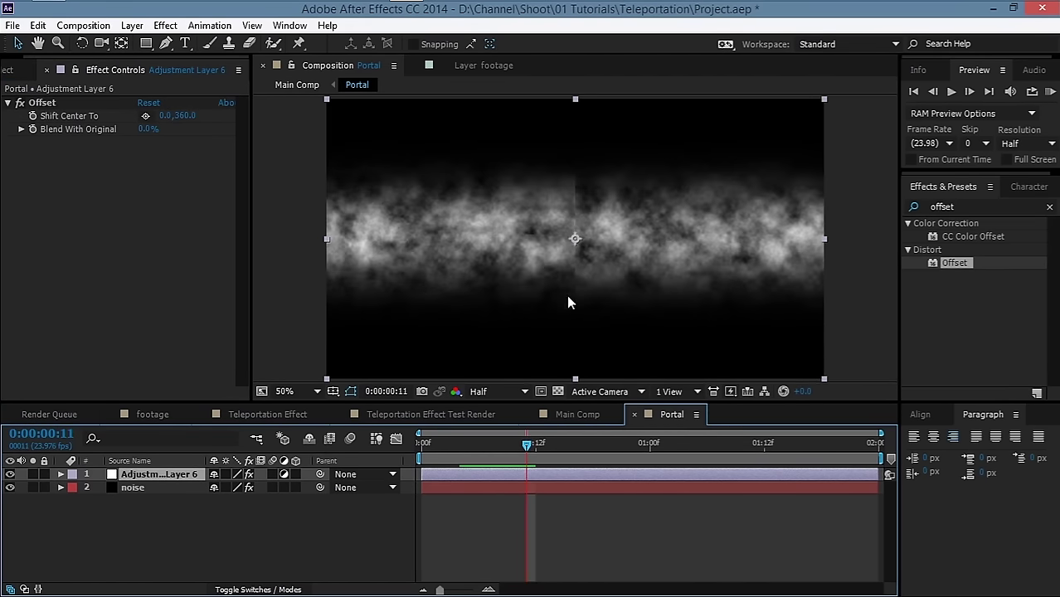
left_click(229, 489)
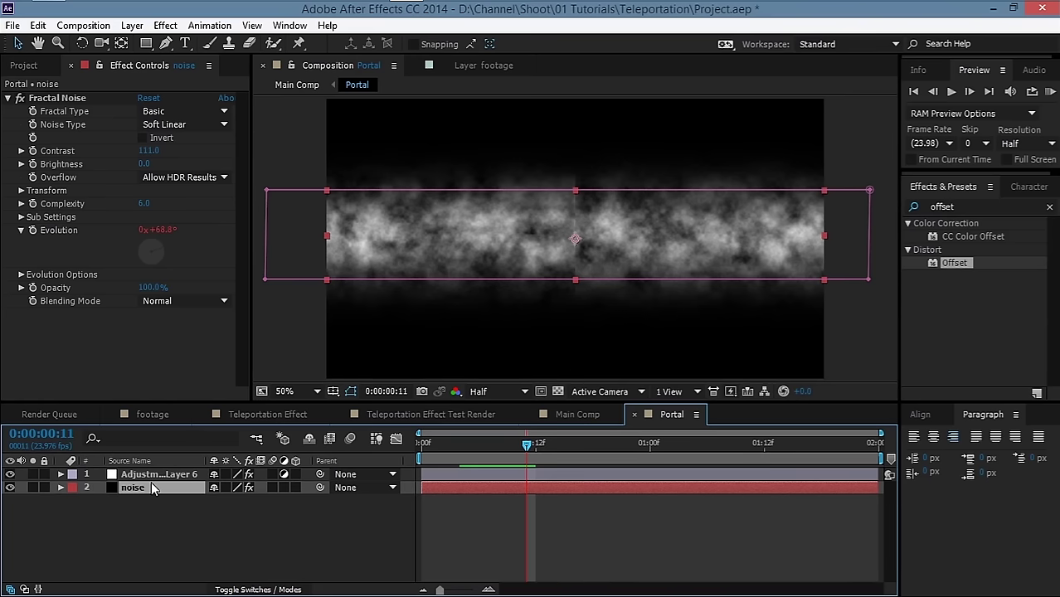
Duplicate the noise layer, move it to the top, and draw a rectangular mask on it
key("ctrl+d")
left_click_drag(161, 490, 168, 476)
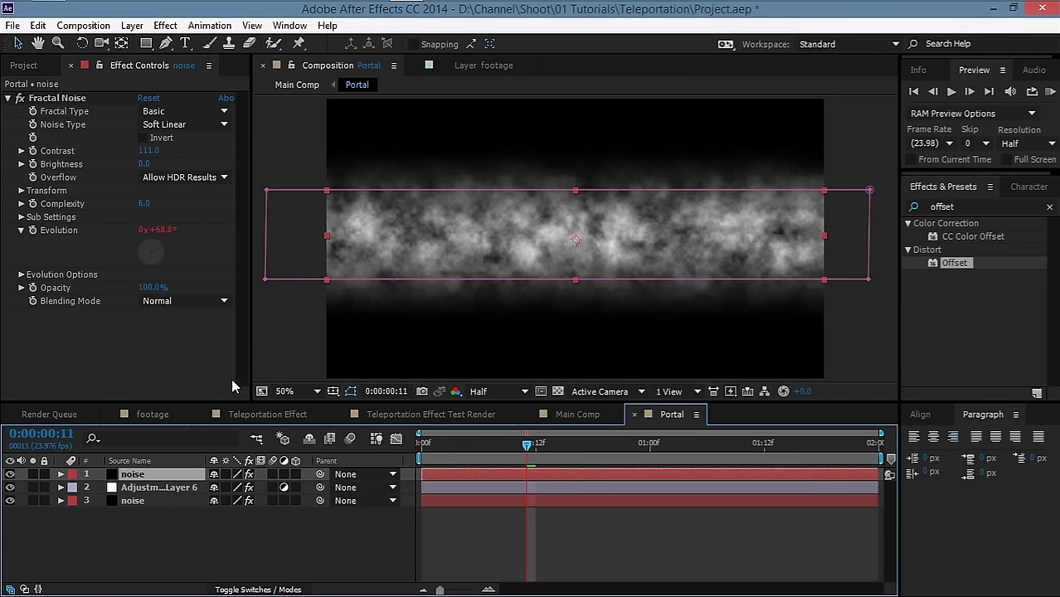
left_click(145, 46)
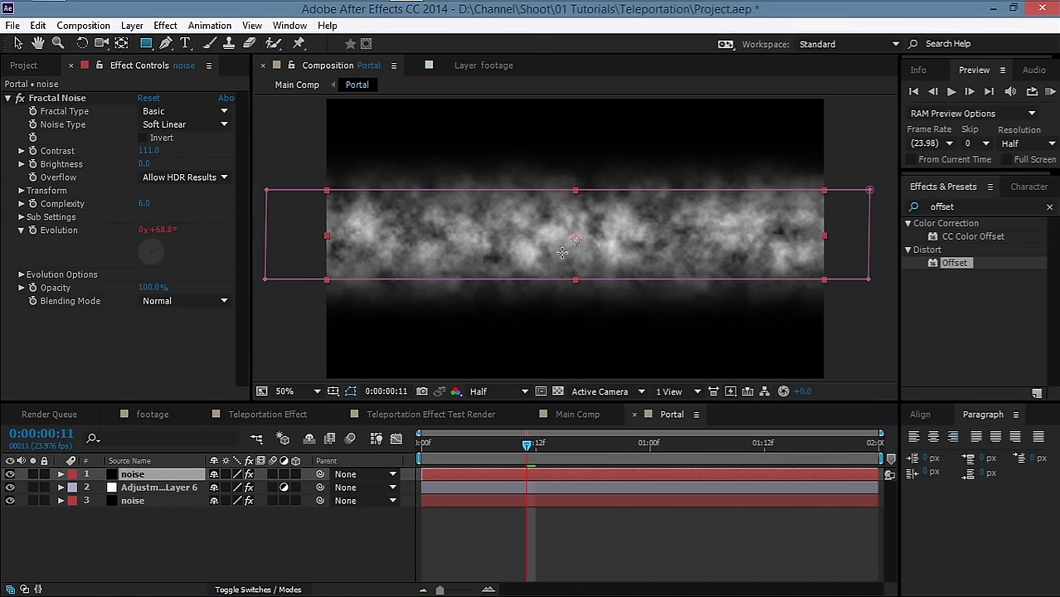
key("comma")
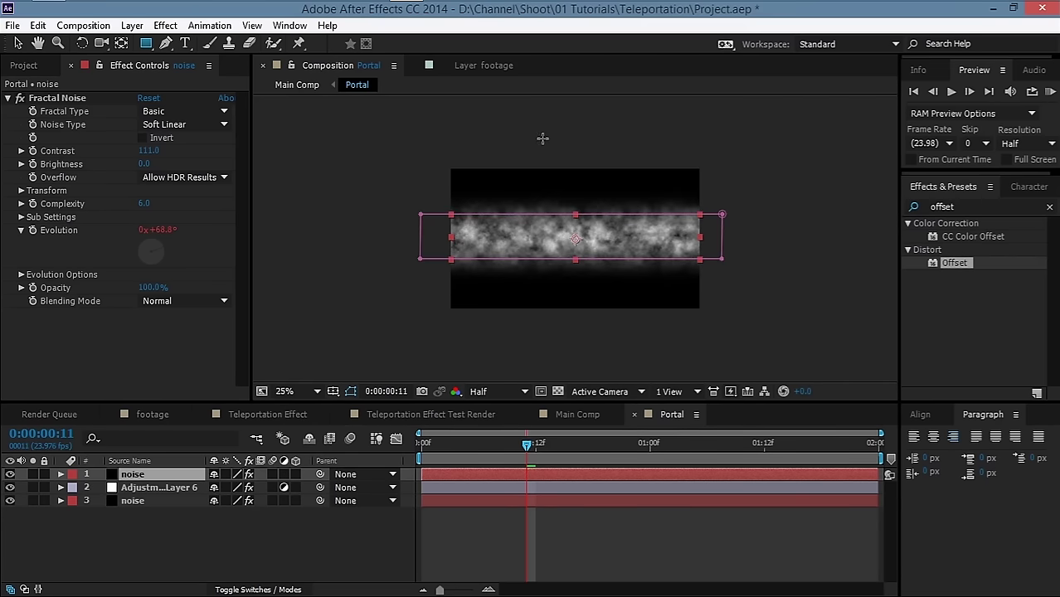
left_click_drag(545, 128, 608, 337)
key("period")
Set Mask 2 to Subtract, Inverted, feathered 105 pixels, then return to Main Comp
left_click(237, 514)
left_click(253, 428)
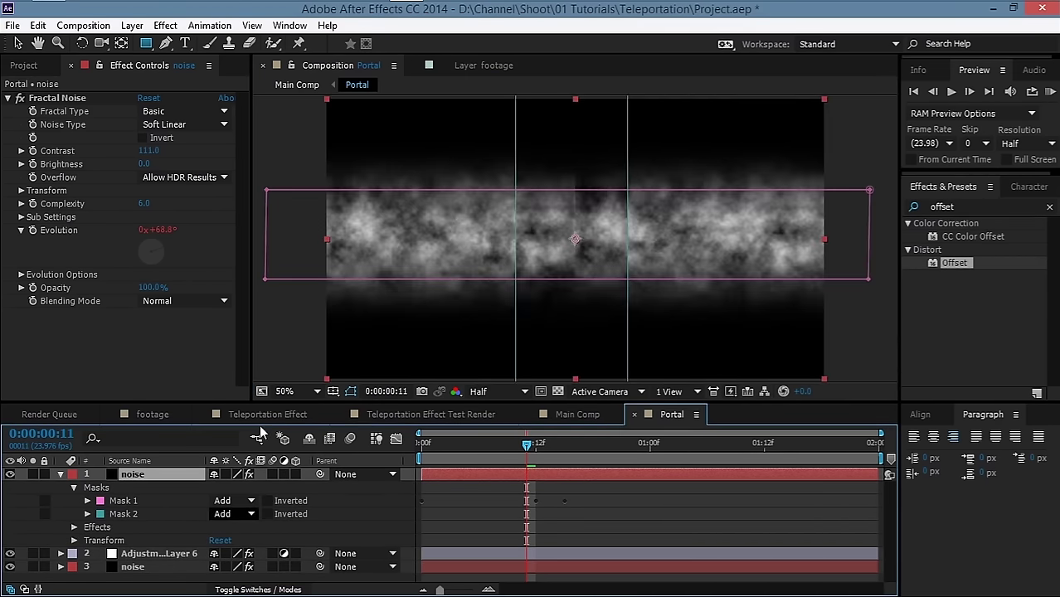
left_click(267, 514)
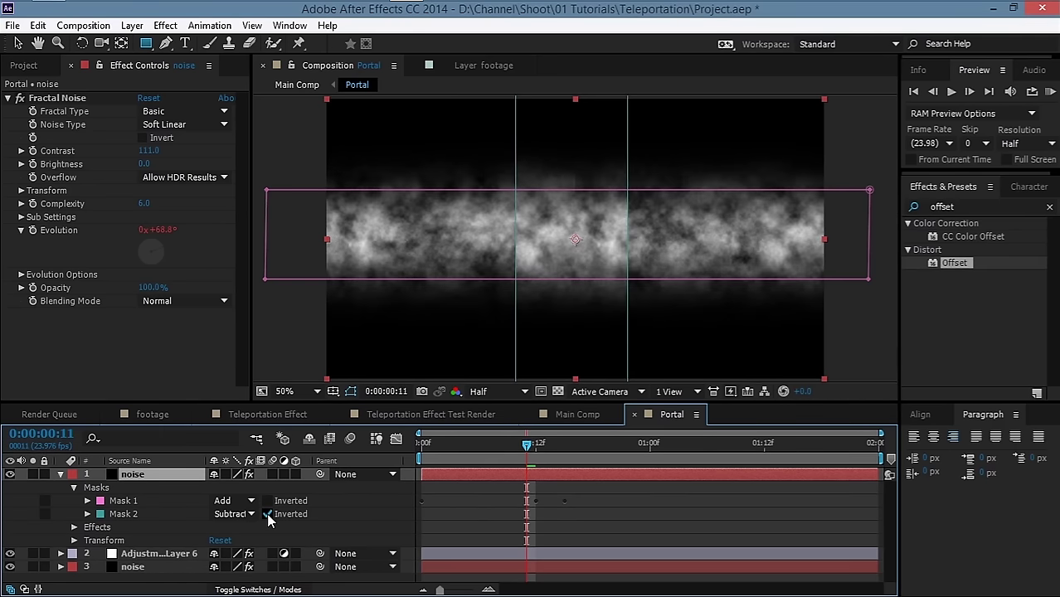
key("f")
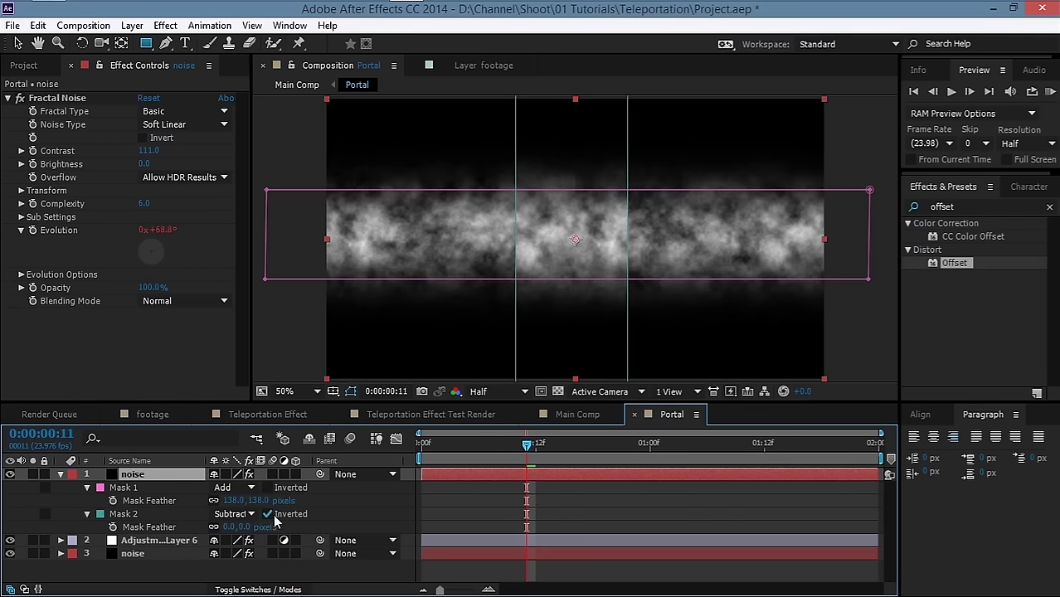
left_click_drag(227, 527, 346, 520)
left_click(365, 515)
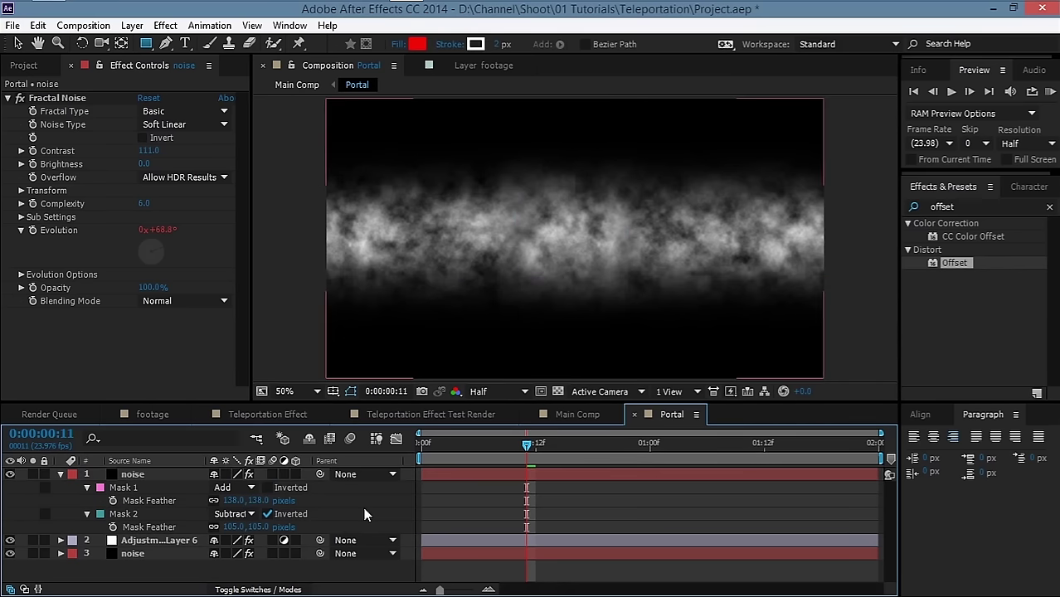
left_click(61, 475)
left_click(544, 416)
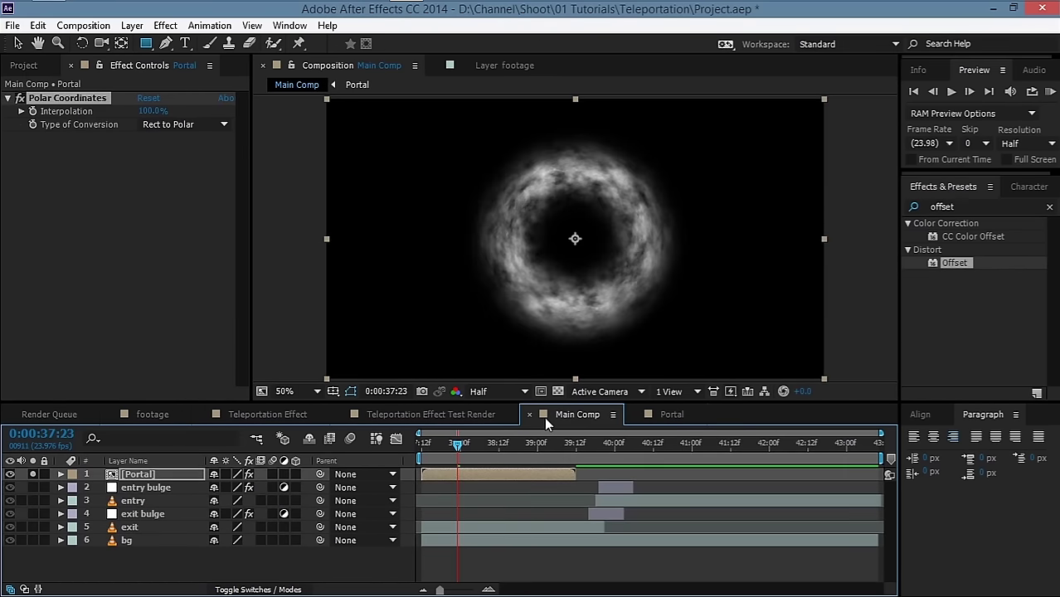
Keyframe the Portal layer's Opacity from 100% at 38:00 to 0% at 38:04
mouse_move(457, 455)
left_mouse_down()
mouse_move(421, 453)
mouse_move(492, 454)
mouse_move(457, 461)
left_mouse_up()
key("t")
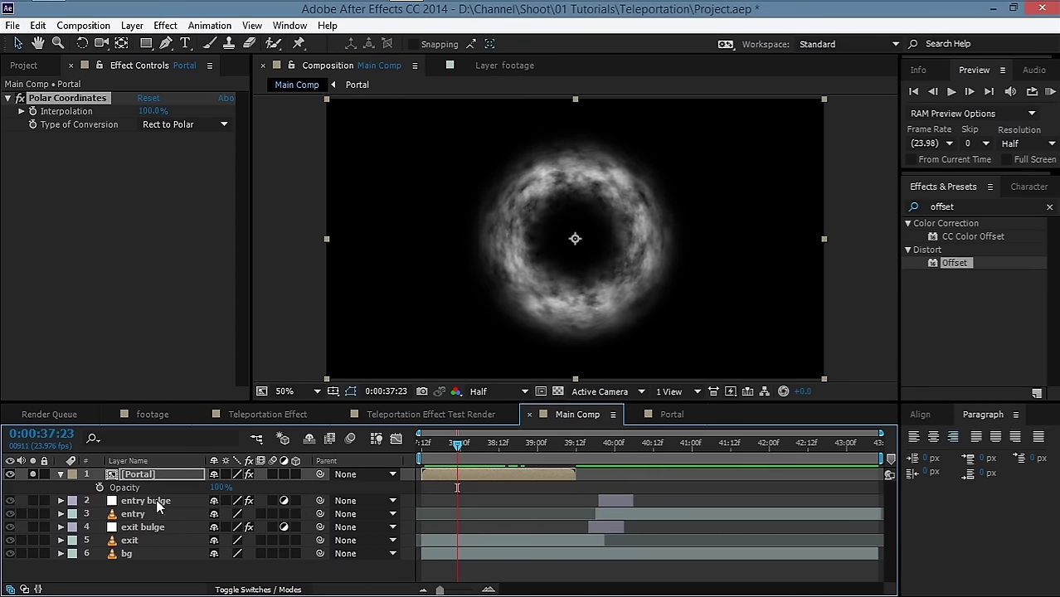
key("Page_Down")
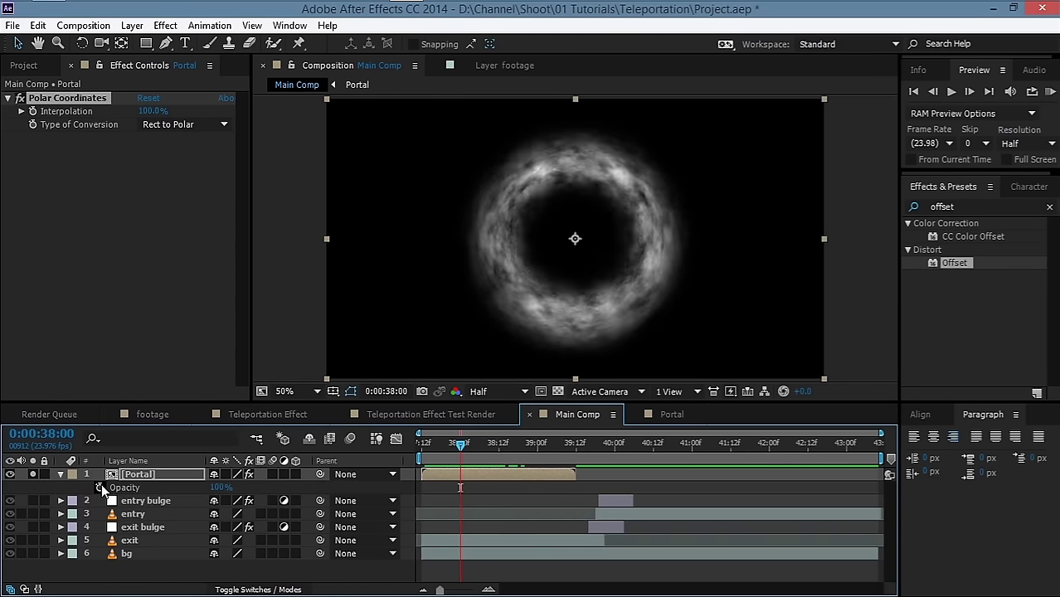
left_click(100, 487)
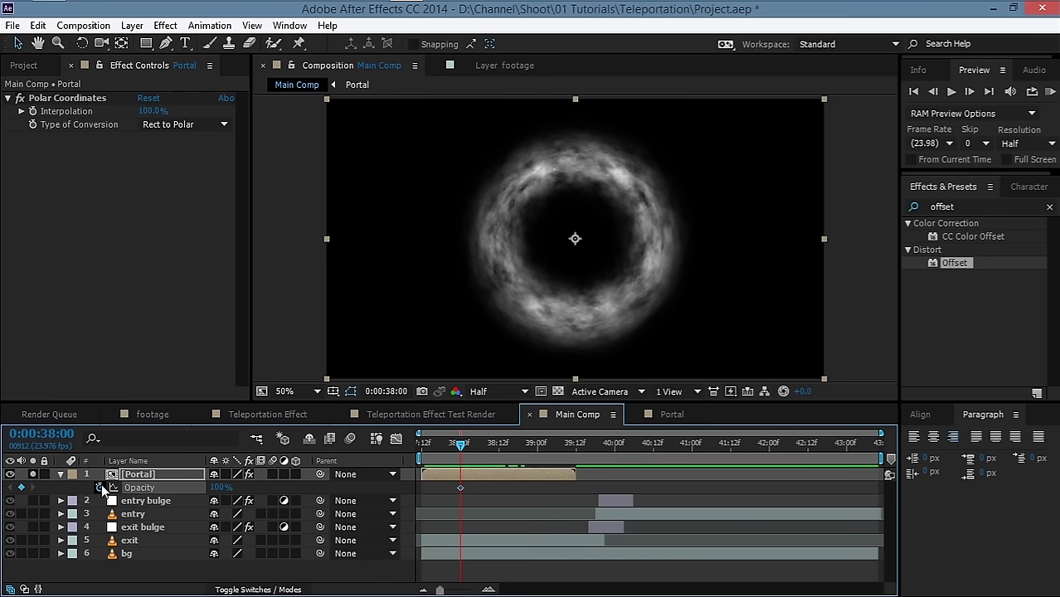
key("Page_Down")
key("Page_Down")
key("Page_Down")
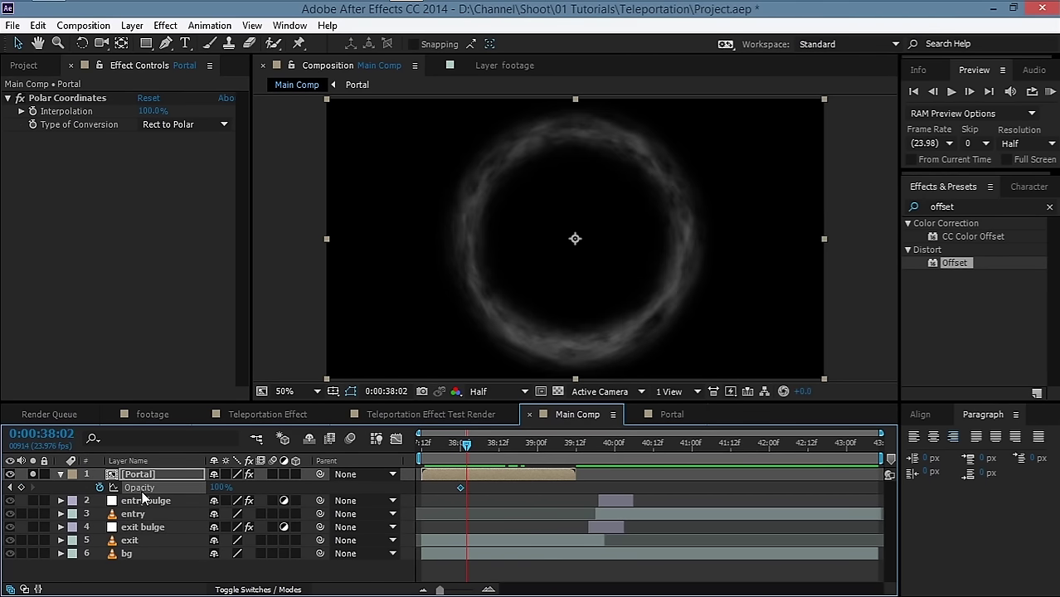
key("Page_Down")
left_click(224, 488)
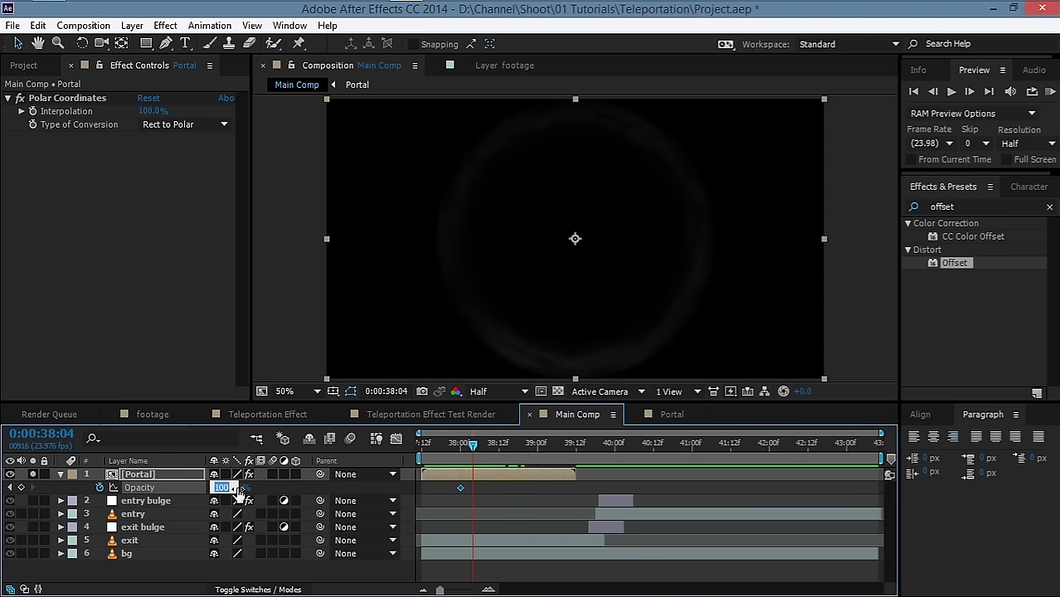
key("Return")
left_click(457, 446)
mouse_move(461, 452)
left_mouse_down()
mouse_move(480, 450)
mouse_move(422, 460)
mouse_move(461, 449)
mouse_move(453, 452)
left_mouse_up()
left_click(135, 478)
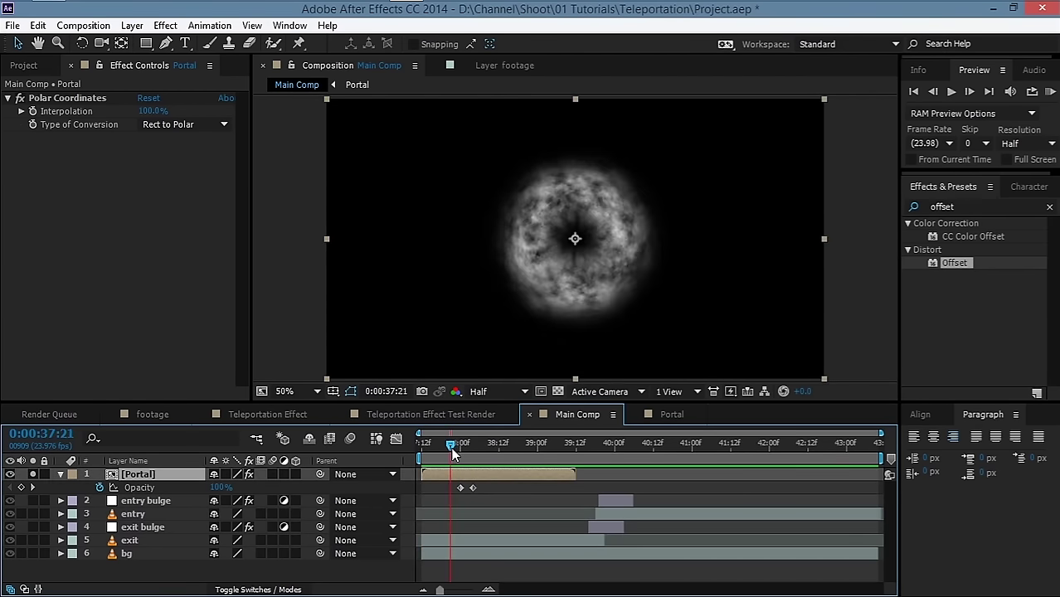
Add Hue/Saturation to the Portal layer, colorizing it blue at hue about 201°
left_click(165, 25)
mouse_move(234, 185)
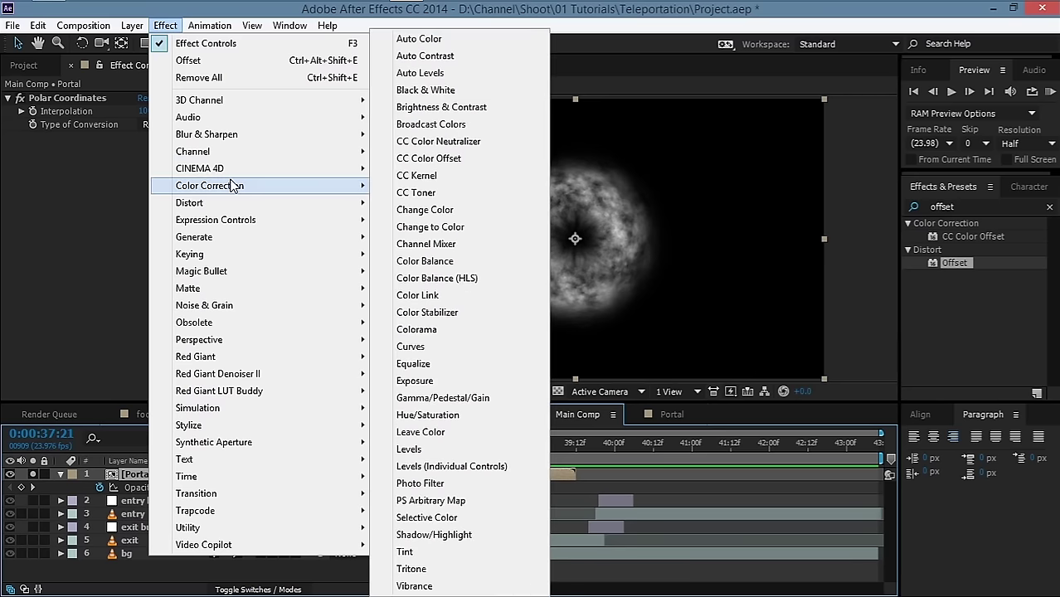
left_click(444, 413)
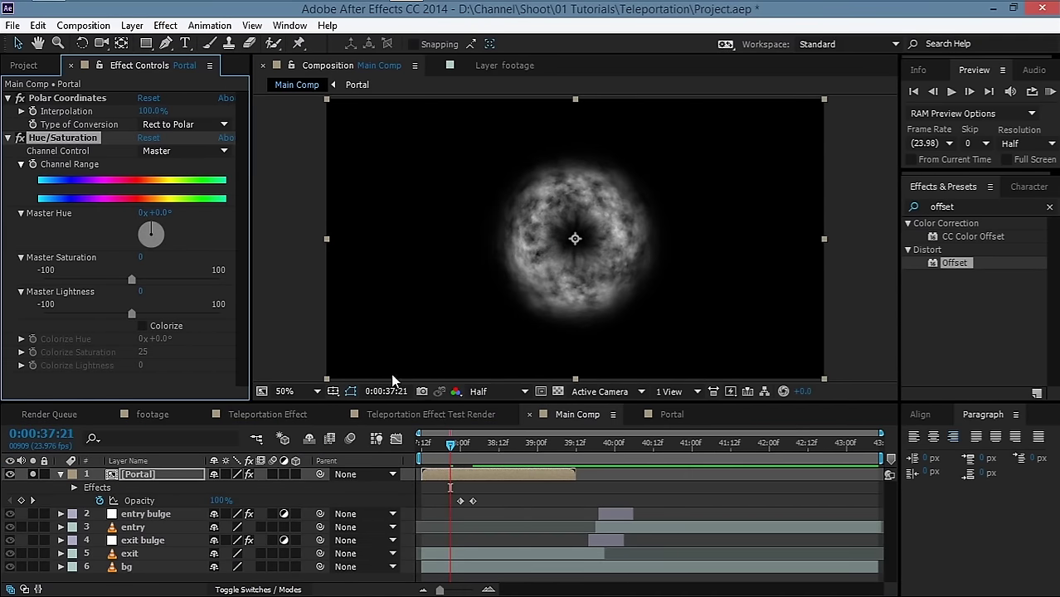
left_click(141, 326)
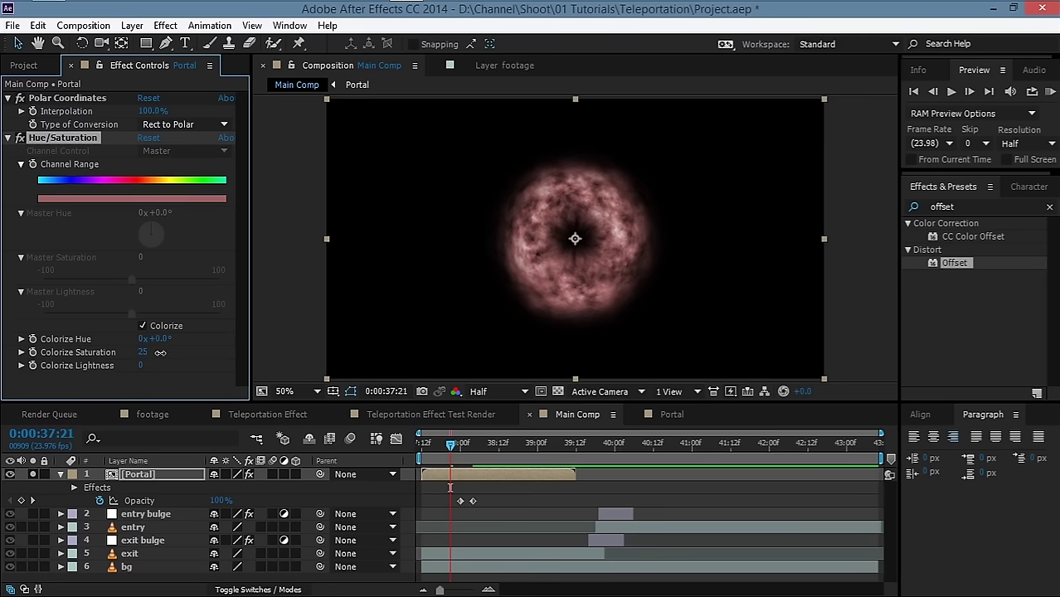
left_click_drag(160, 353, 277, 357)
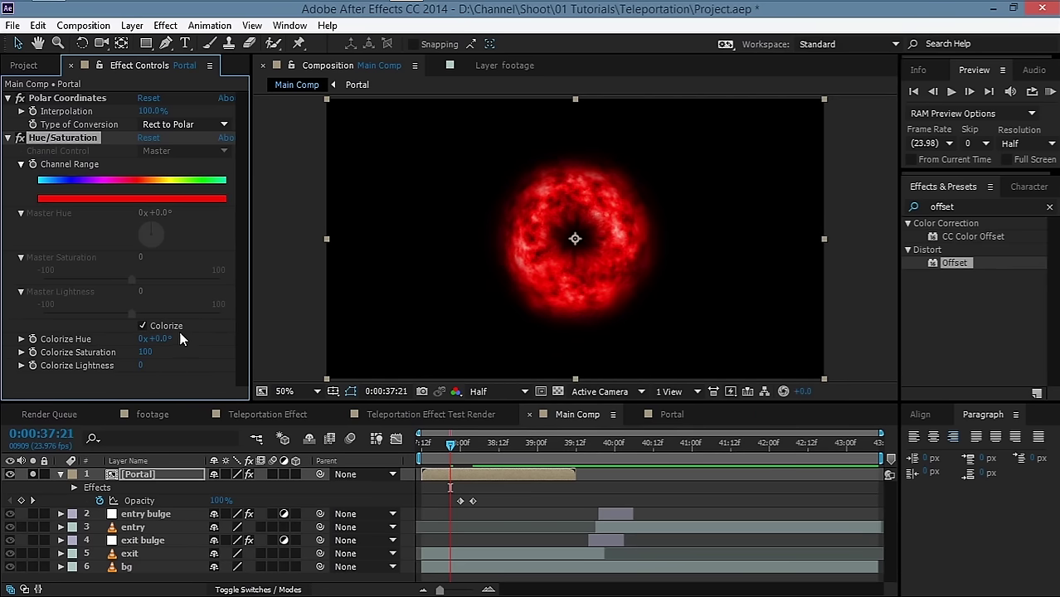
left_click_drag(160, 340, 329, 355)
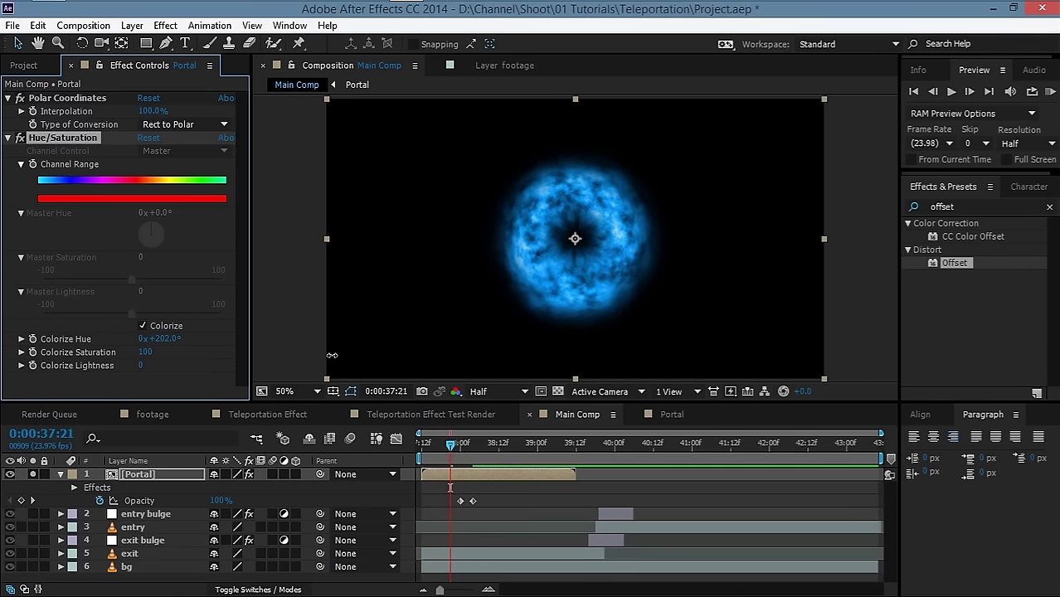
left_click_drag(330, 355, 326, 355)
left_click(236, 440)
key("u")
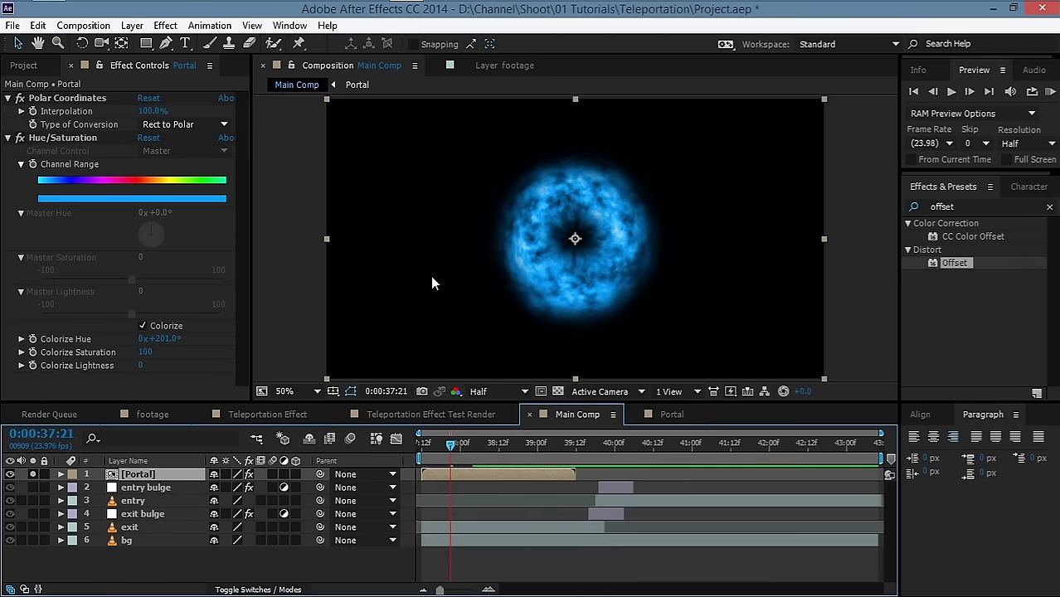
Add a Glow to the portal with radius raised to about 407
left_click(165, 25)
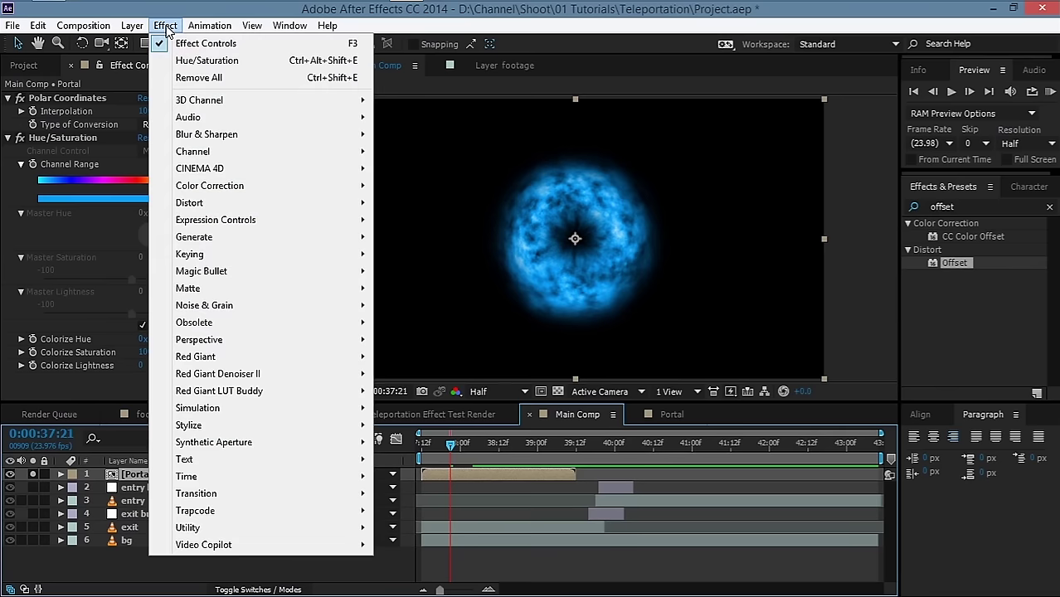
mouse_move(209, 426)
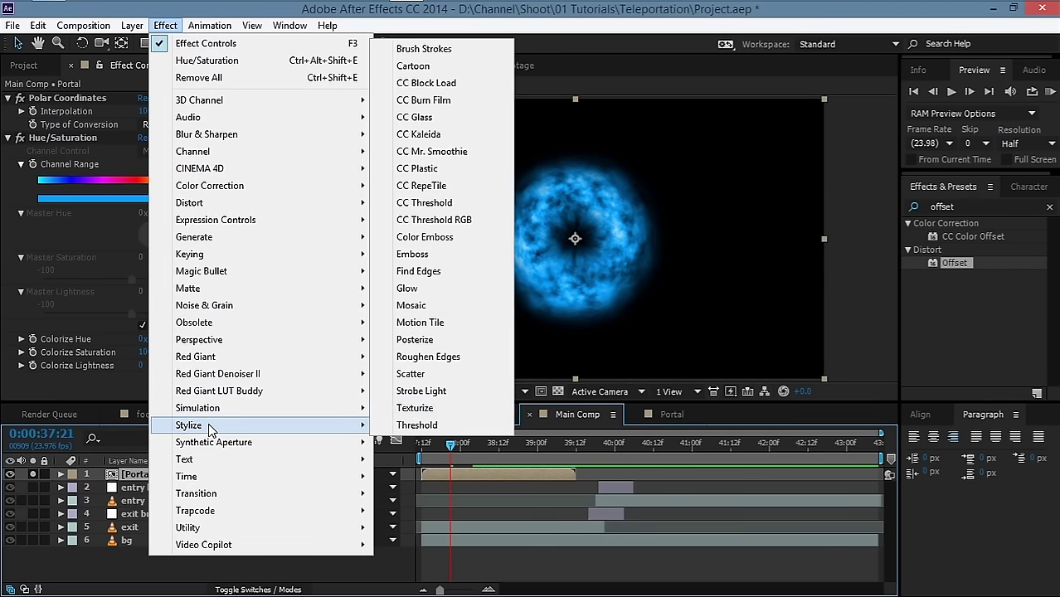
left_click(406, 289)
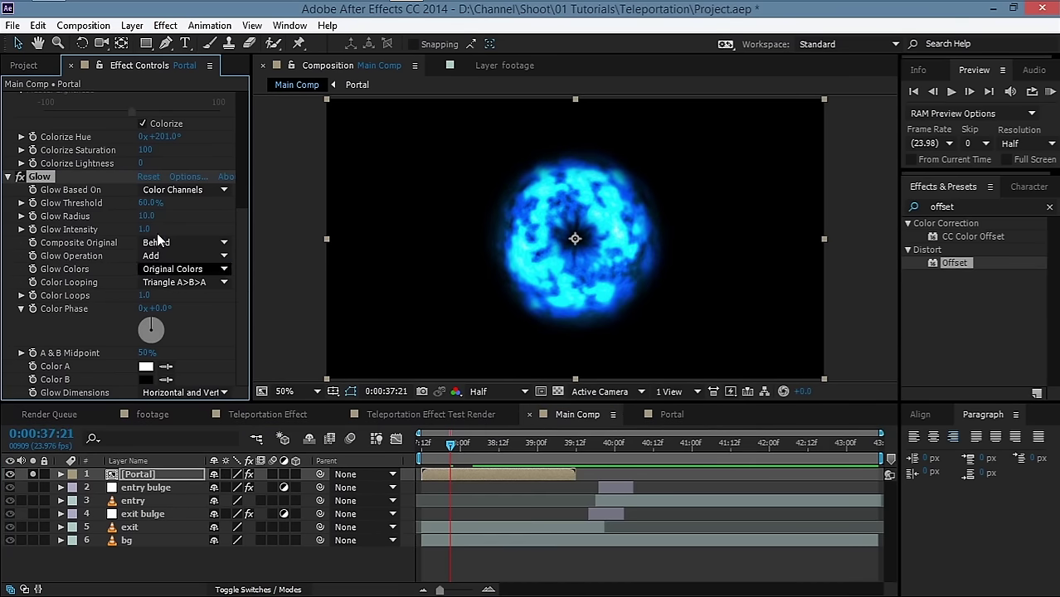
left_click_drag(148, 216, 410, 225)
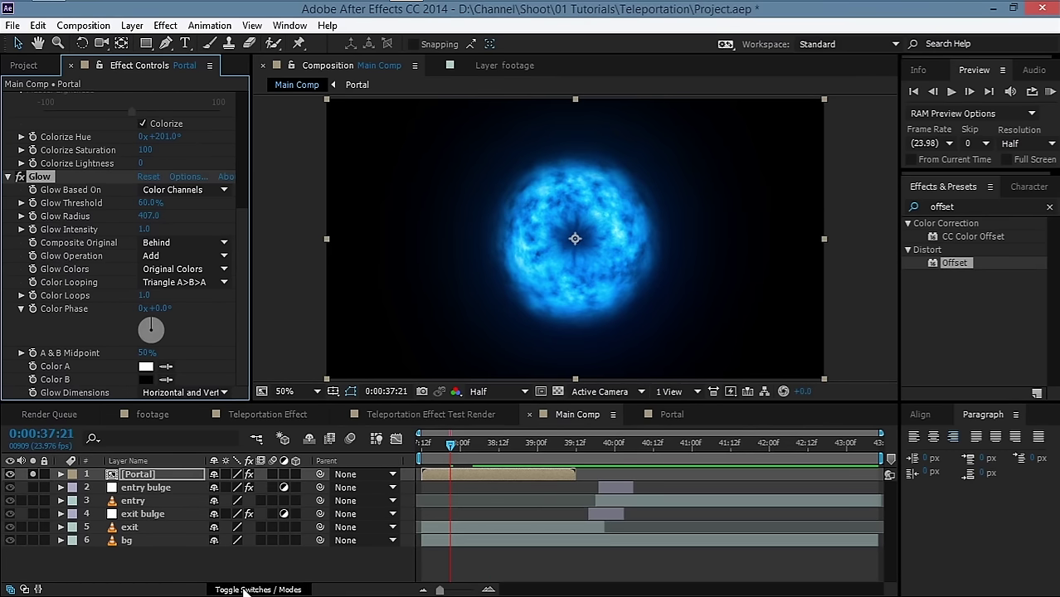
left_click(245, 591)
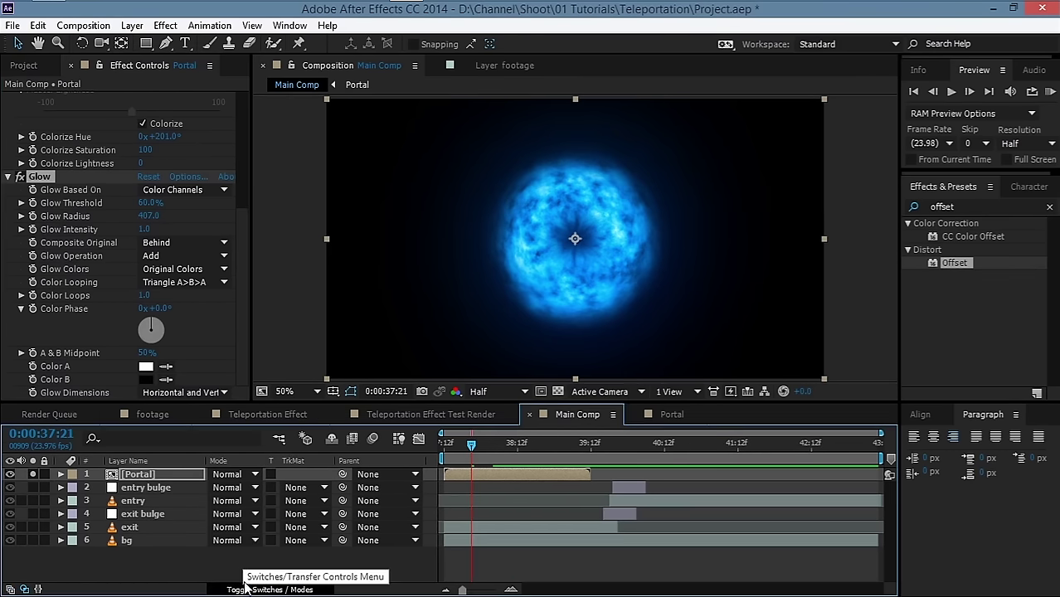
Unsolo the Portal layer, blend it in Lighten mode, and place it on the boy
left_click(33, 475)
left_click(226, 473)
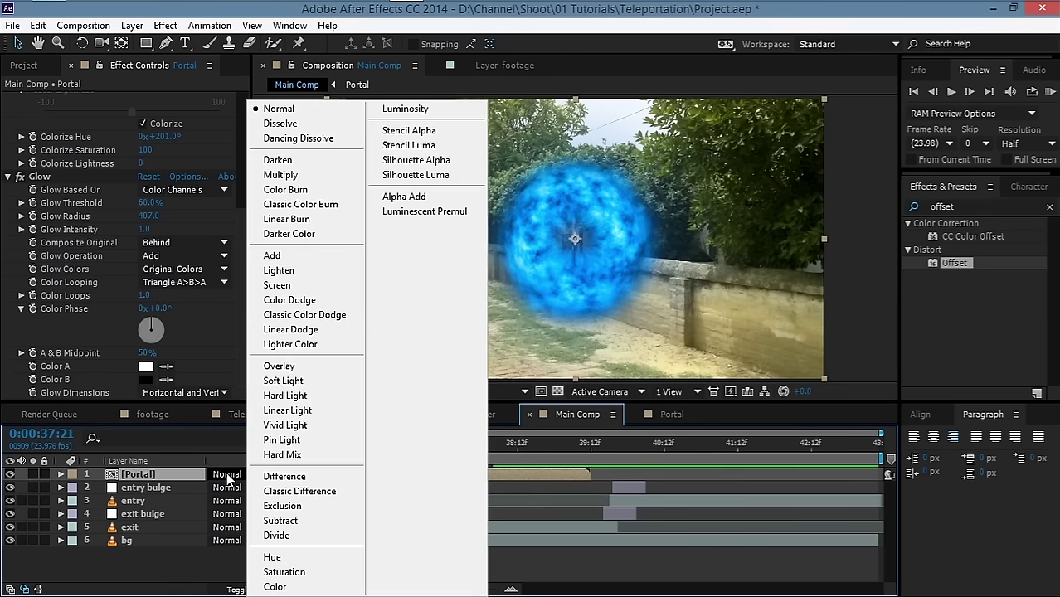
left_click(324, 274)
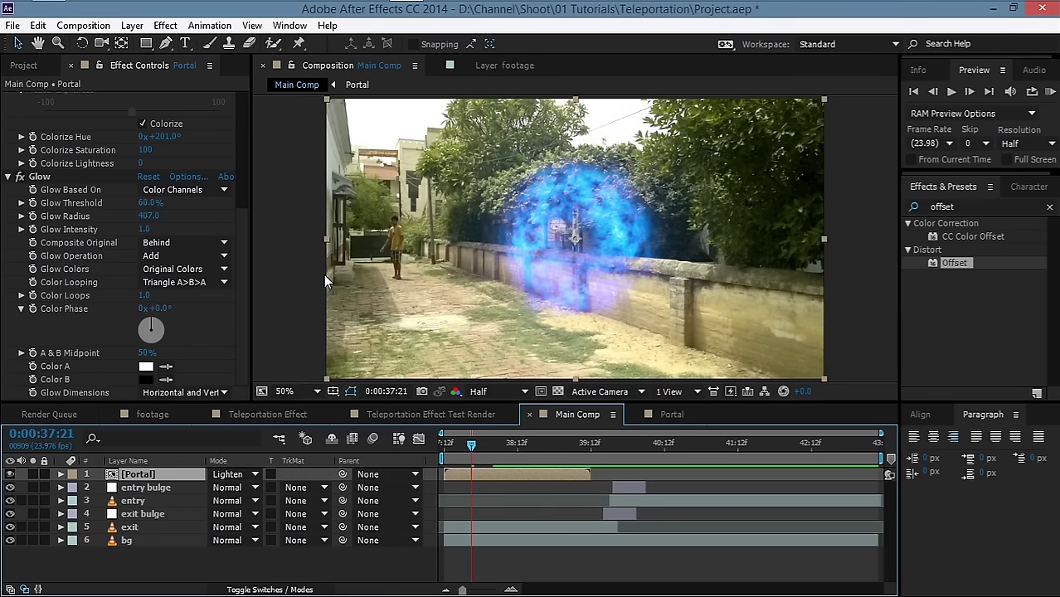
left_click_drag(614, 259, 434, 266)
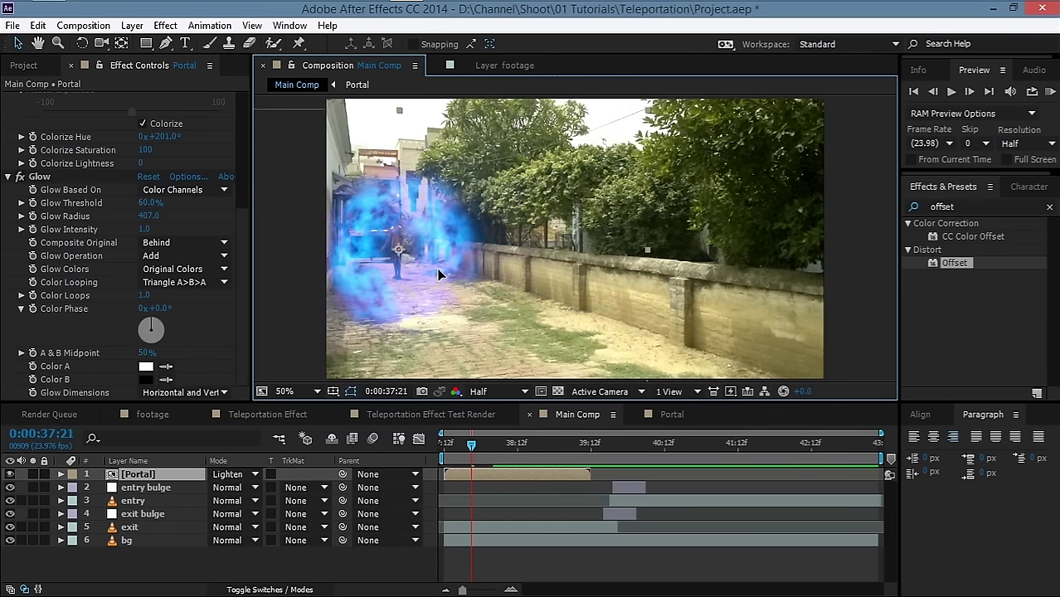
Scale the portal to 47%, refine its position and timing around the vanishing boy, and duplicate it
left_click_drag(503, 473, 611, 476)
key("s")
left_click_drag(231, 496, 197, 496)
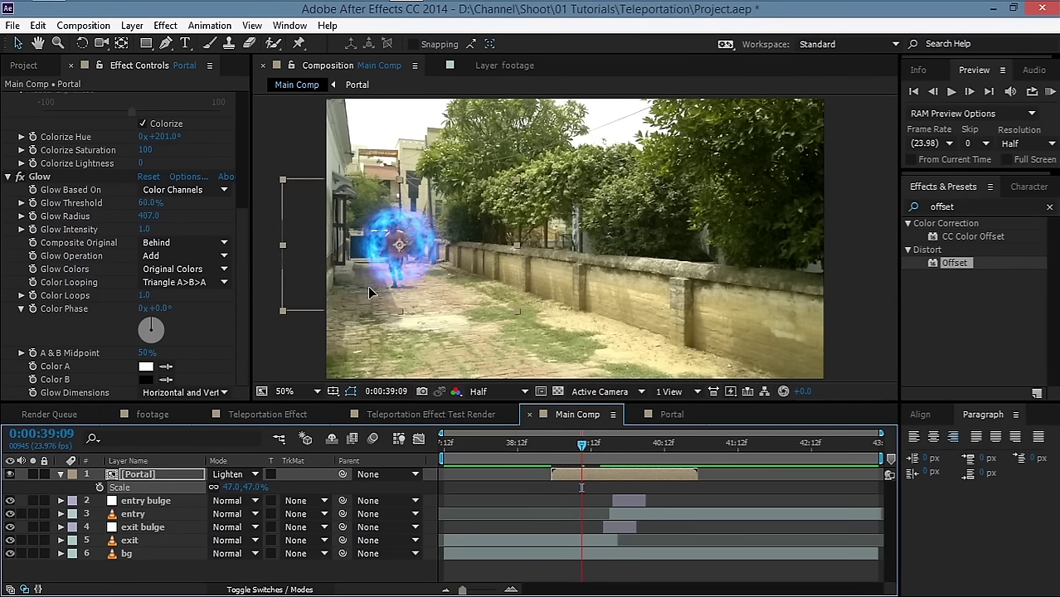
left_click_drag(367, 285, 366, 286)
left_click_drag(578, 484, 608, 483)
left_click_drag(582, 445, 607, 452)
left_click_drag(396, 272, 401, 263)
left_click_drag(587, 452, 622, 448)
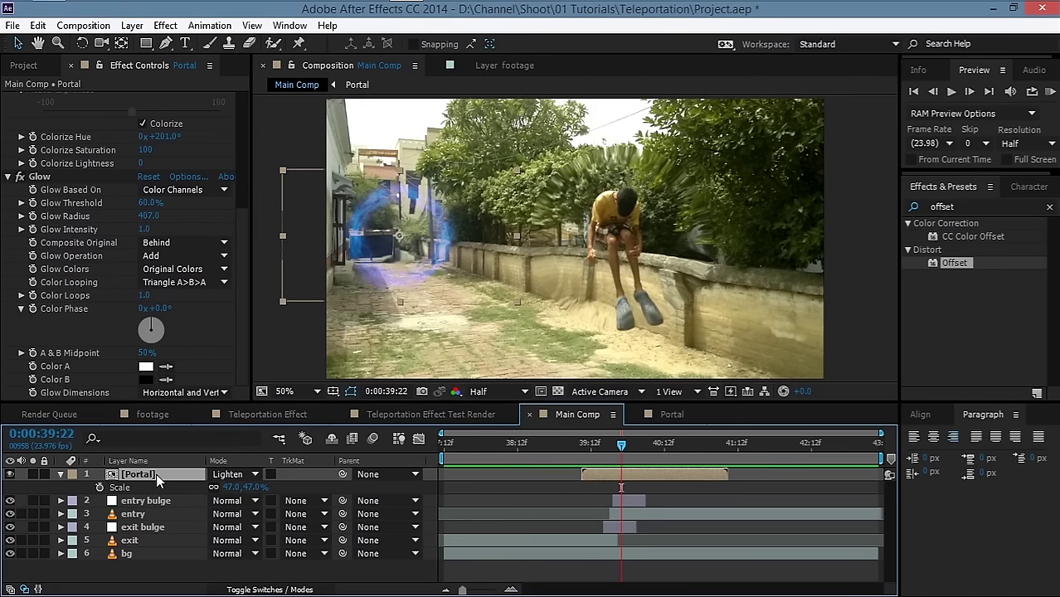
key("ctrl+d")
Move the Portal copy onto the boy on the wall, scale it to 85%, and start it slightly later
left_click(61, 487)
left_click_drag(409, 267, 624, 264)
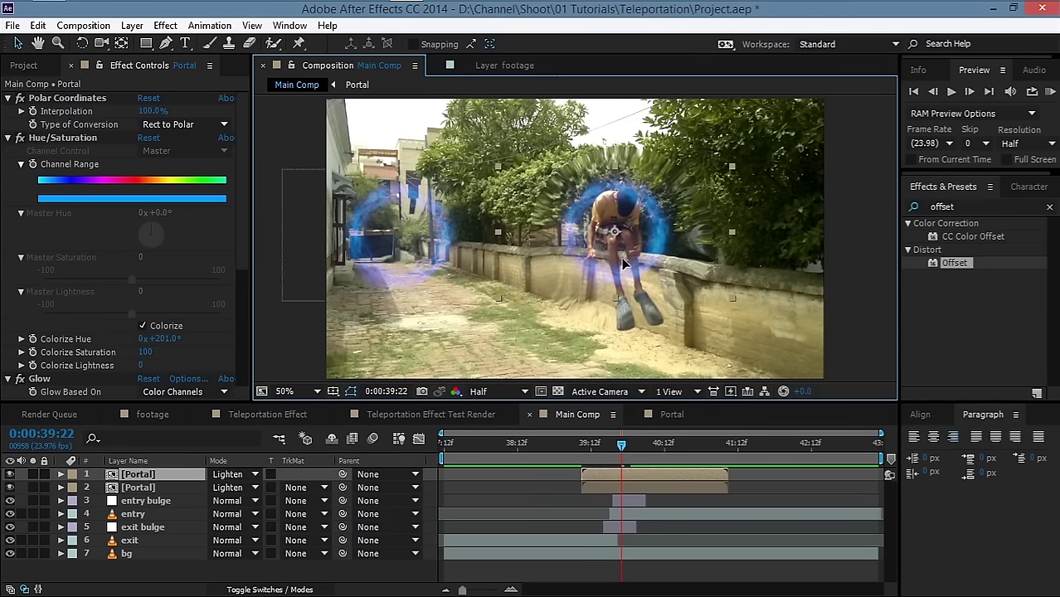
key("s")
left_click_drag(226, 495, 260, 495)
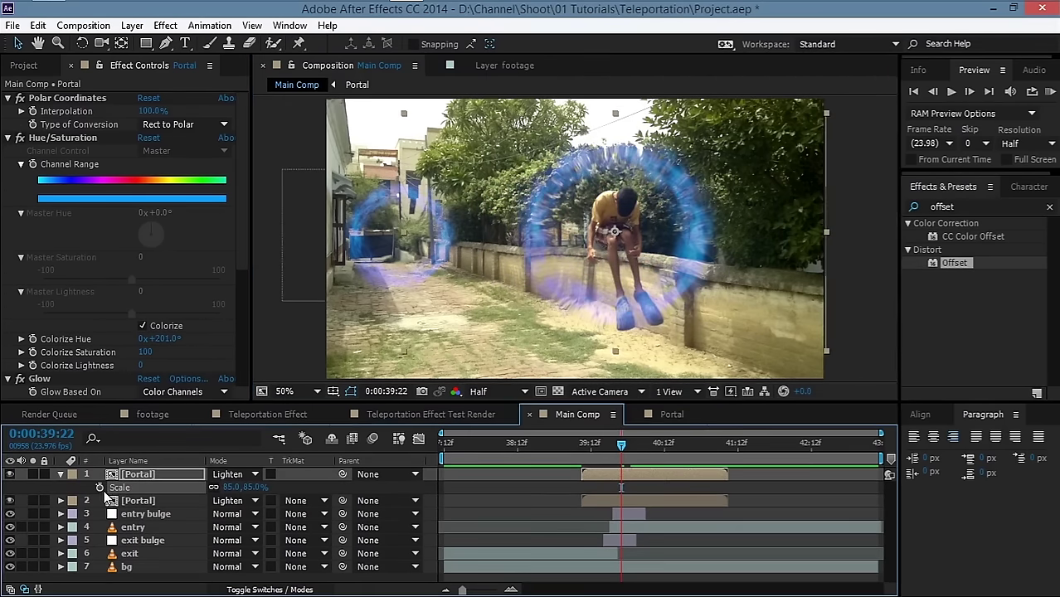
left_click(61, 474)
left_click_drag(603, 475, 614, 481)
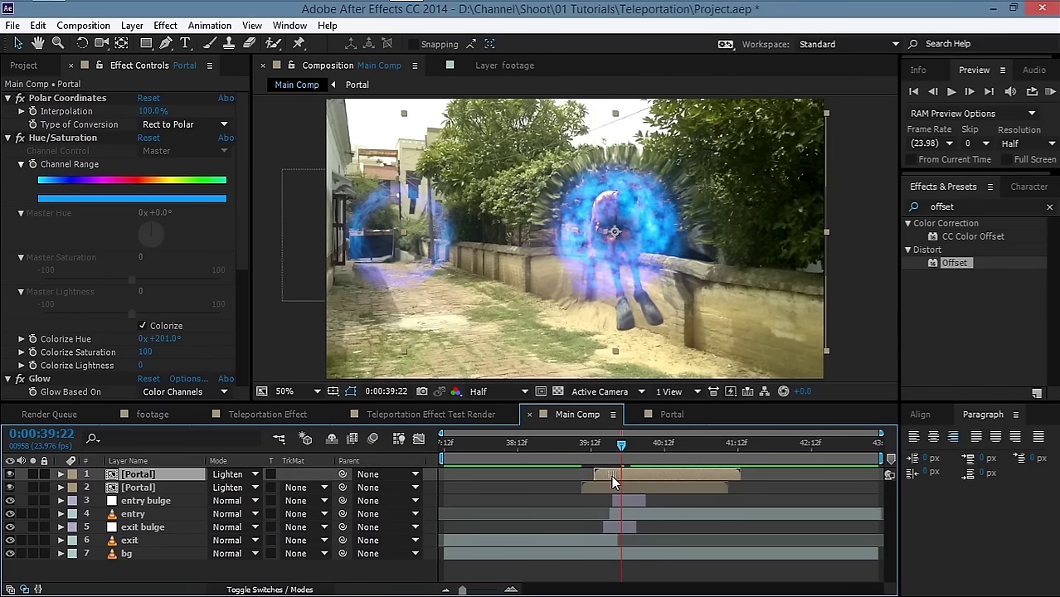
left_click_drag(592, 442, 631, 444)
left_click_drag(621, 479, 578, 486)
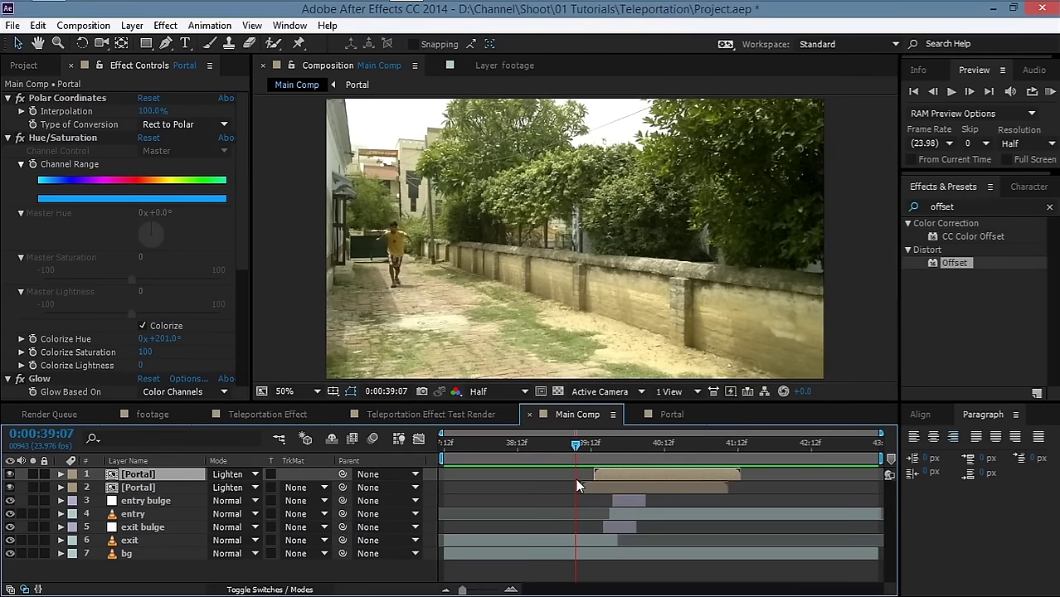
Restack the two Portal layers beneath the entry bulge and exit bulge layers
key("KP_0")
left_click_drag(576, 445, 624, 447)
left_click(163, 516)
key("g")
left_click(157, 487)
mouse_move(158, 487)
left_mouse_down()
mouse_move(154, 534)
mouse_move(147, 495)
left_mouse_up()
left_click(157, 474)
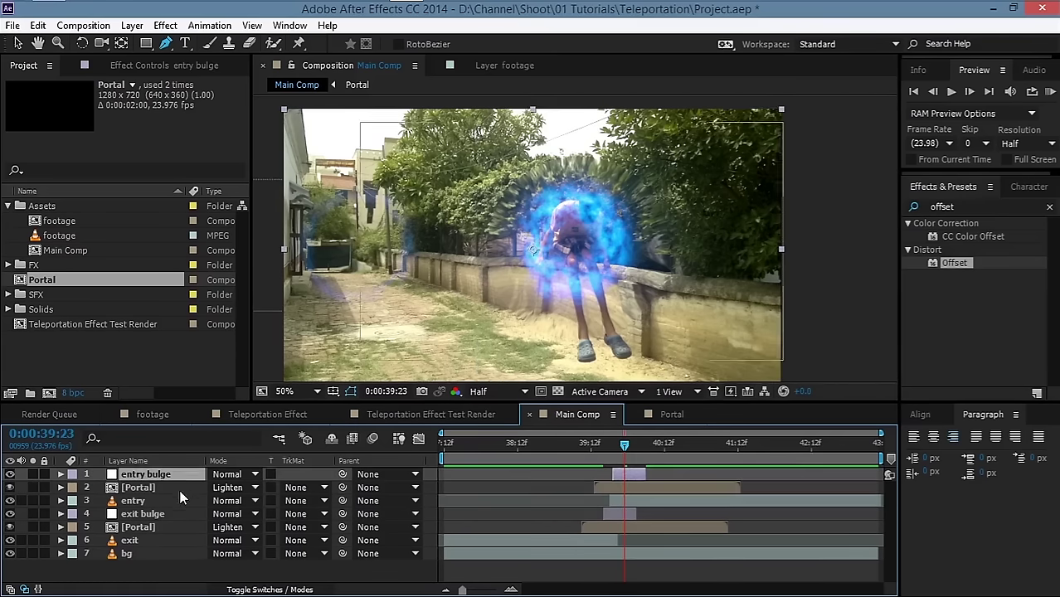
left_click(148, 513)
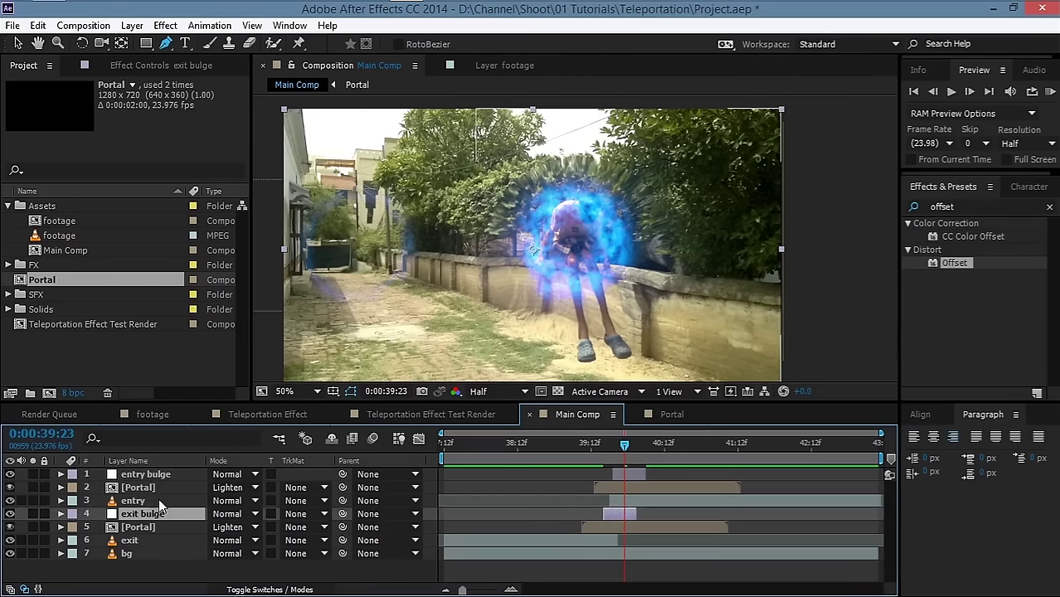
Duplicate the entry footage layer and place entry 2 above the Portal layer
left_click(142, 501)
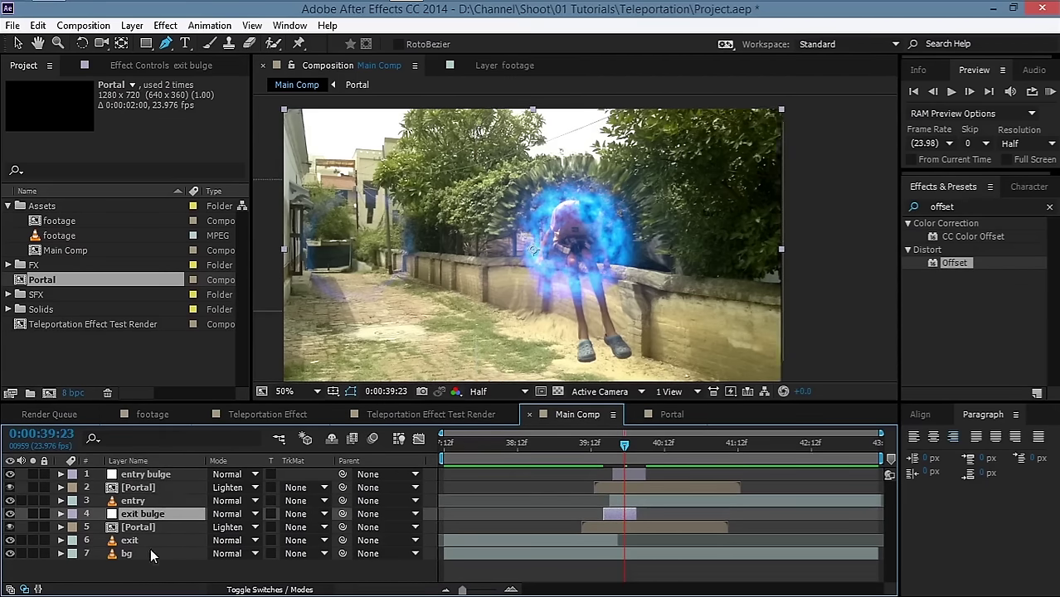
key("Page_Down")
key("Page_Down")
key("Page_Down")
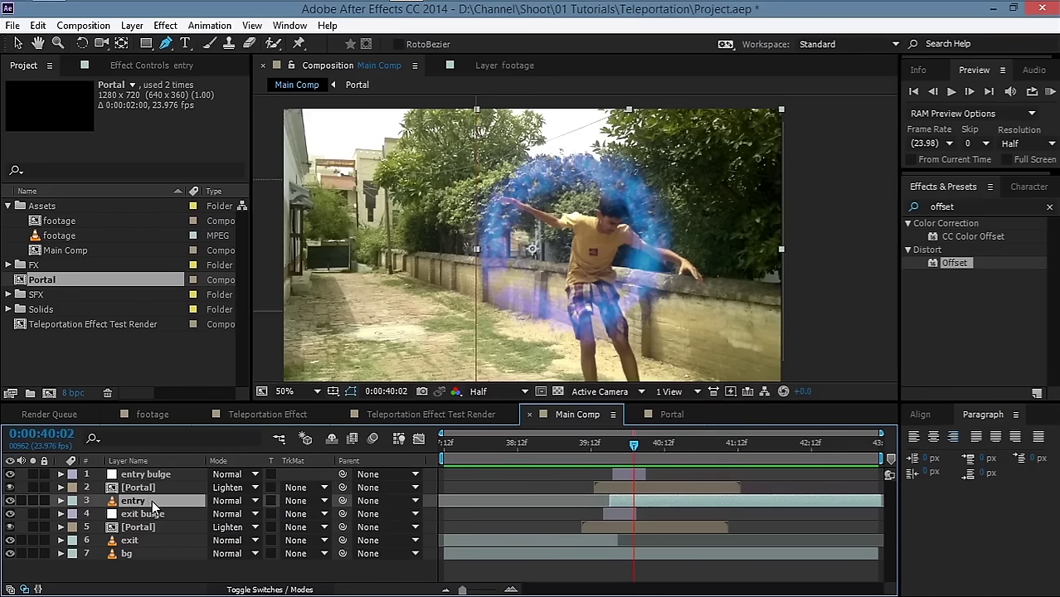
key("ctrl+d")
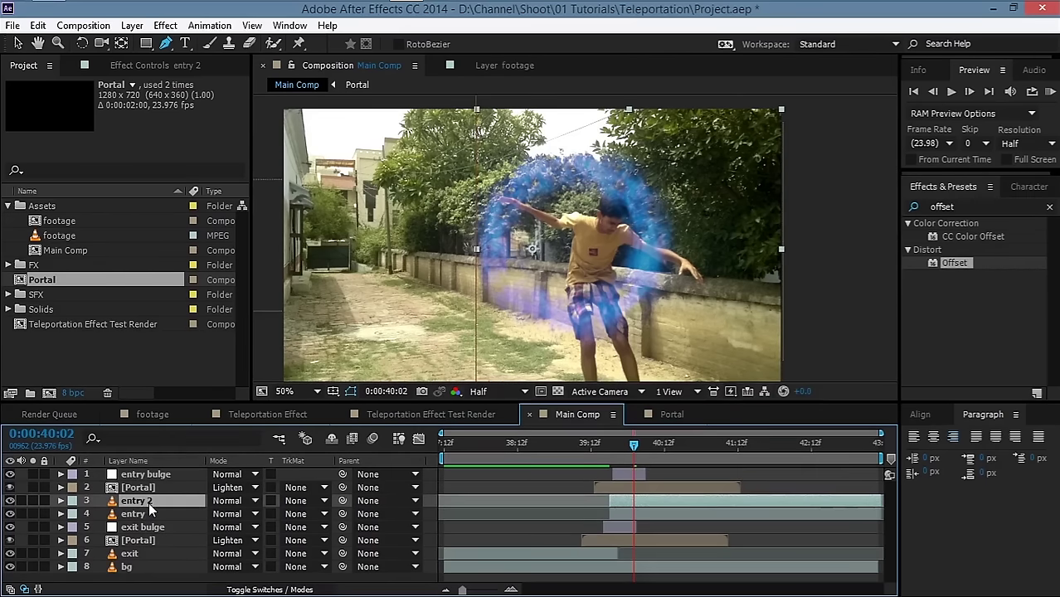
left_click_drag(149, 502, 150, 484)
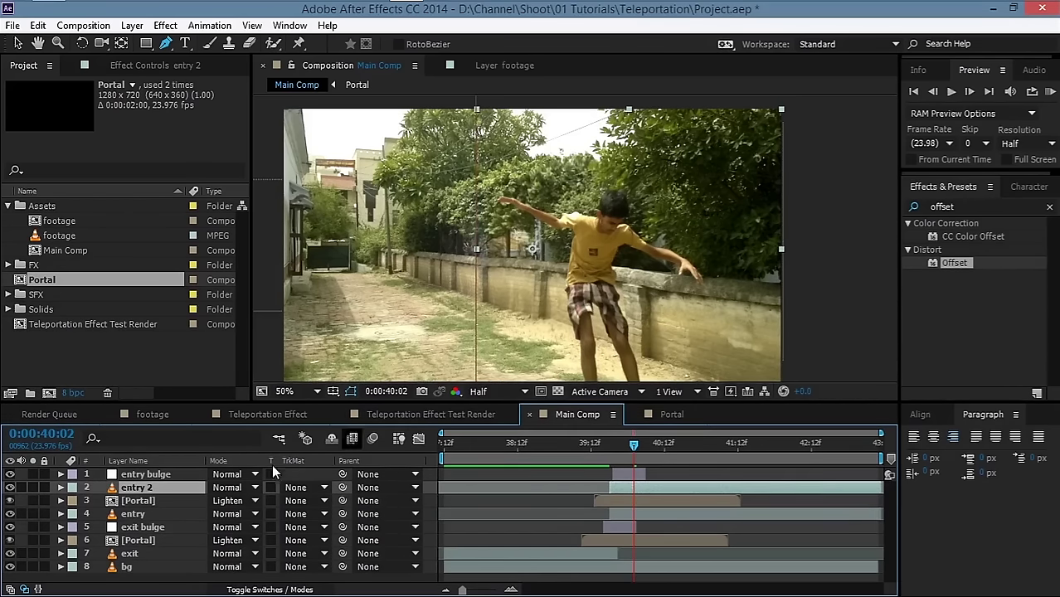
Trace a closed pen mask around the jumping boy on the entry 2 layer
key("m")
key("m")
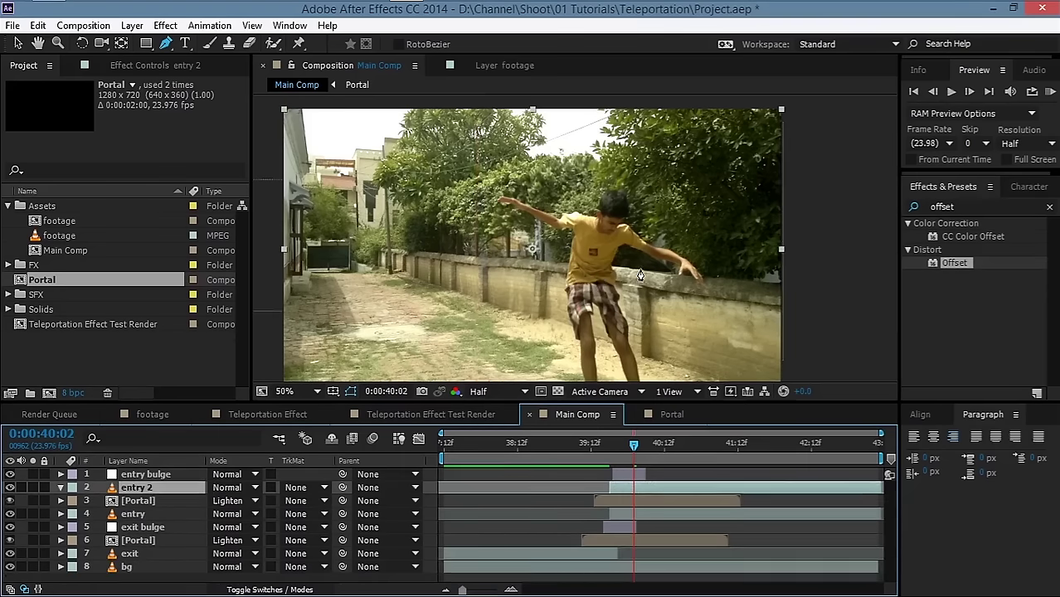
scroll(599, 280, "up", 2)
left_click(552, 338)
left_click(552, 311)
left_click(546, 278)
left_click(551, 244)
left_click(560, 212)
left_click(525, 182)
left_click(495, 167)
left_click(482, 146)
left_click(667, 116)
left_click(678, 186)
left_click(720, 240)
left_click(647, 247)
left_click(643, 278)
left_click_drag(663, 332, 633, 192)
left_click(640, 243)
left_click(617, 272)
left_click(598, 251)
left_click(567, 214)
left_click(571, 290)
left_click(549, 292)
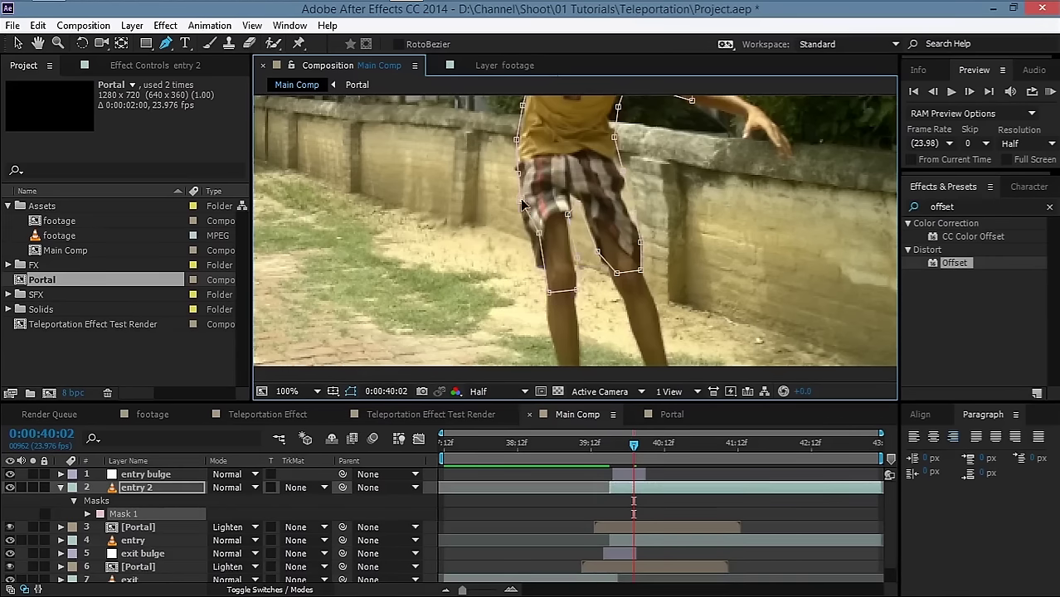
left_click(522, 199)
left_click_drag(560, 217, 549, 300)
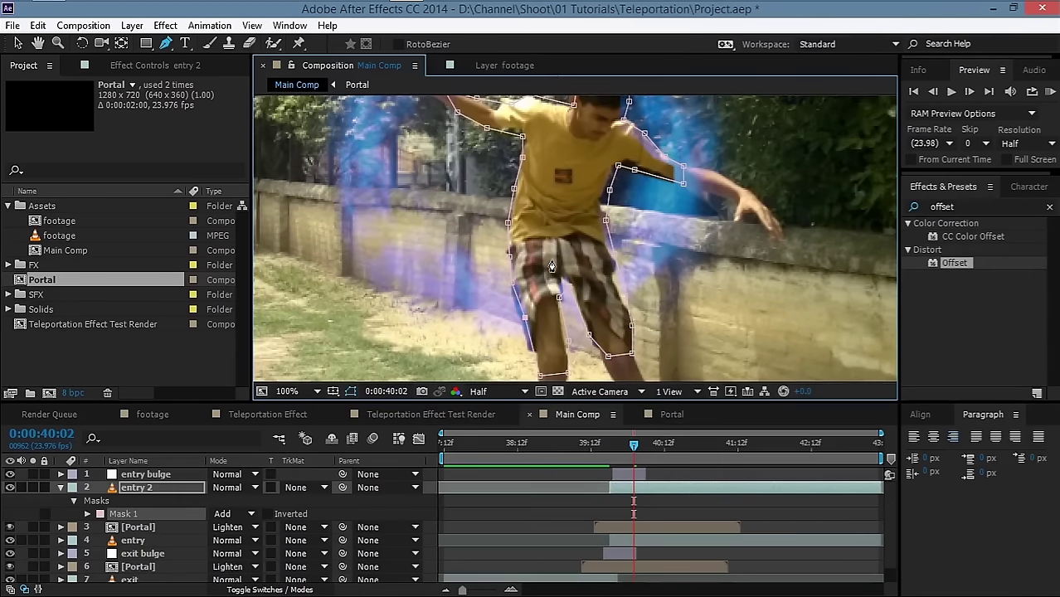
Set a Mask Path keyframe for entry 2's mask at the current frame
key("f")
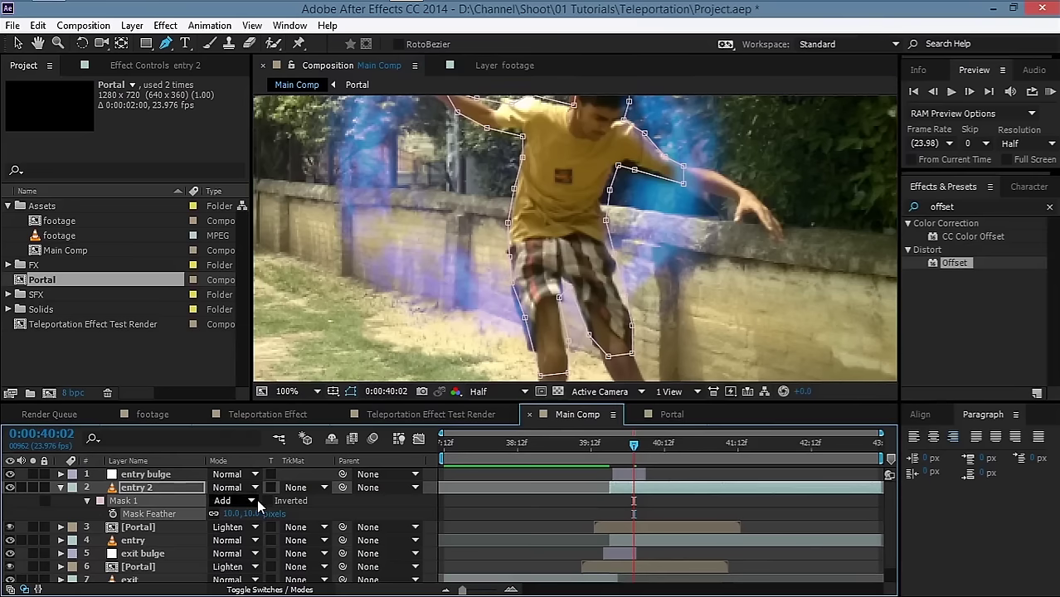
key("m")
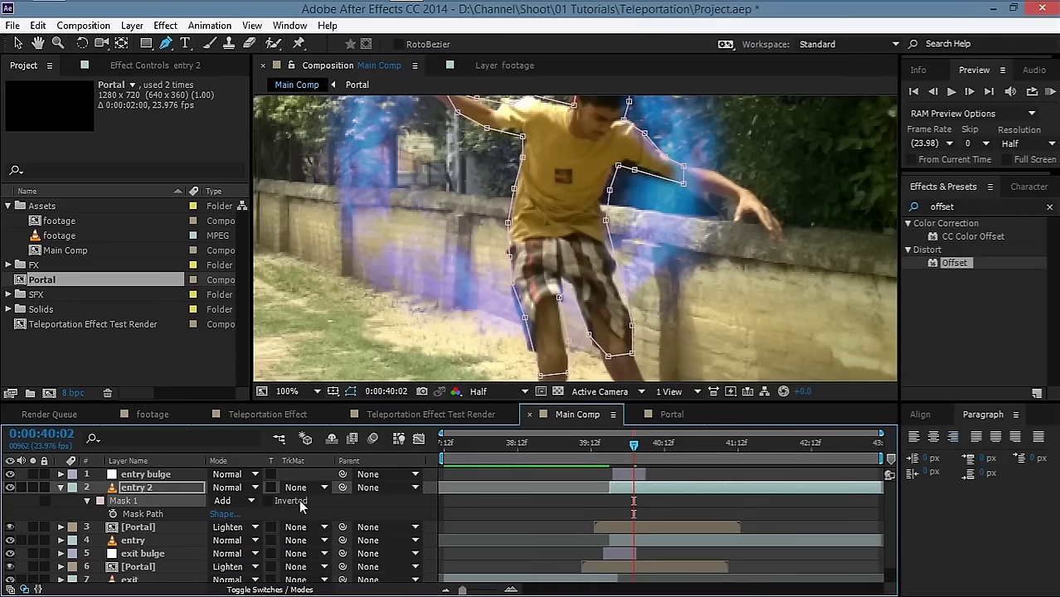
left_click(113, 513)
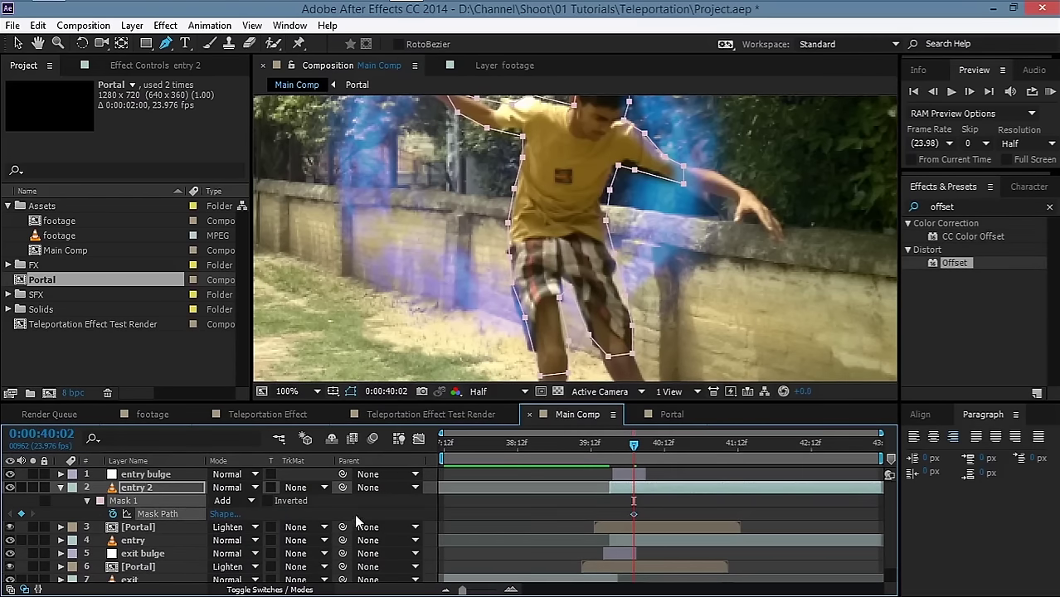
key("v")
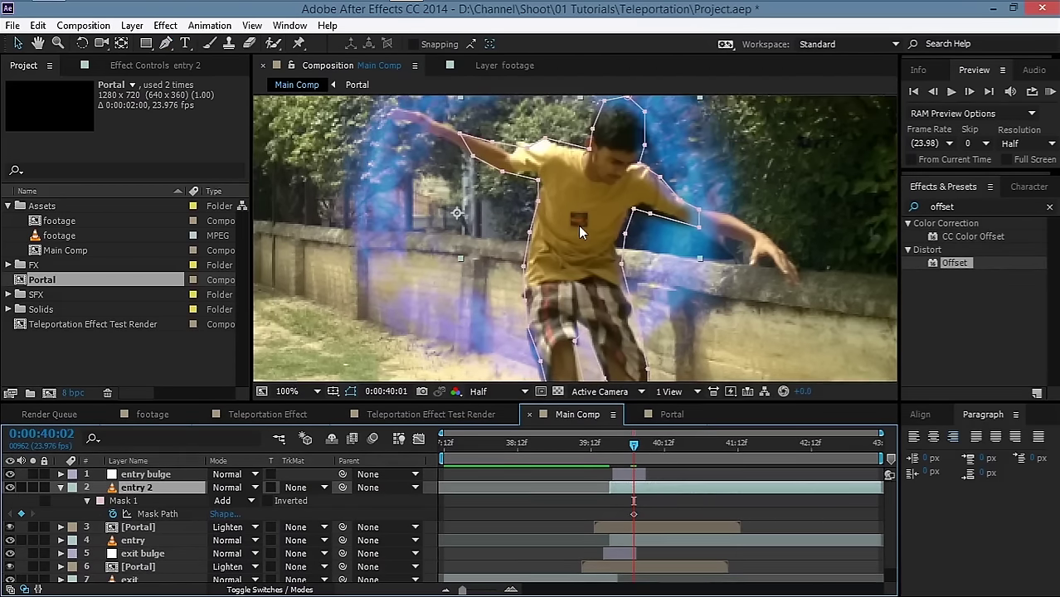
Reshape the head mask points on earlier frames, preview, and return to 0:00:39:23
key("Page_Up")
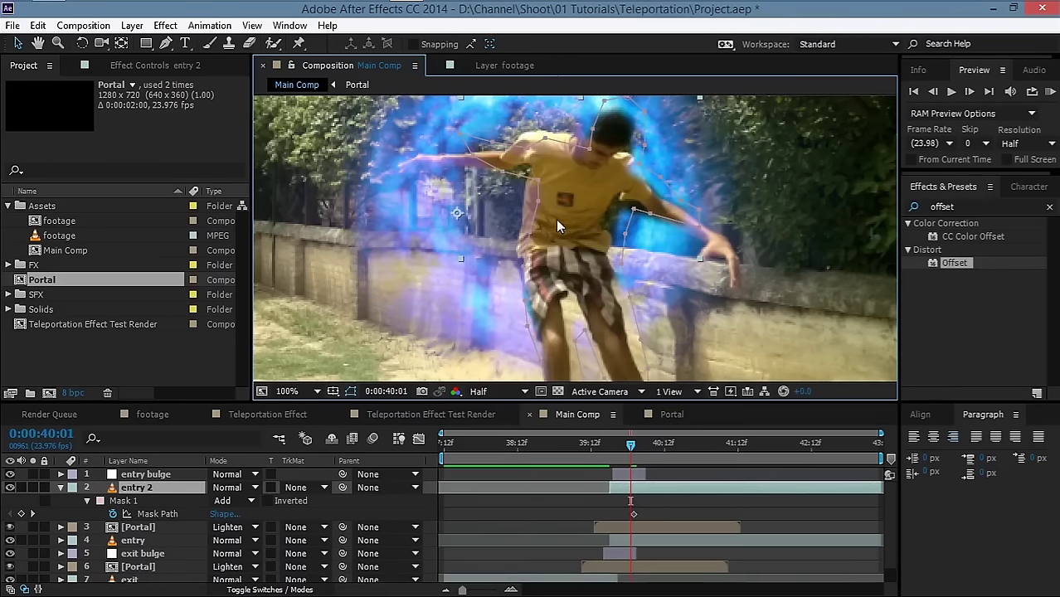
left_click_drag(540, 173, 540, 245)
left_click_drag(588, 143, 661, 264)
mouse_move(643, 218)
left_mouse_down()
mouse_move(634, 203)
mouse_move(638, 224)
mouse_move(624, 208)
left_mouse_up()
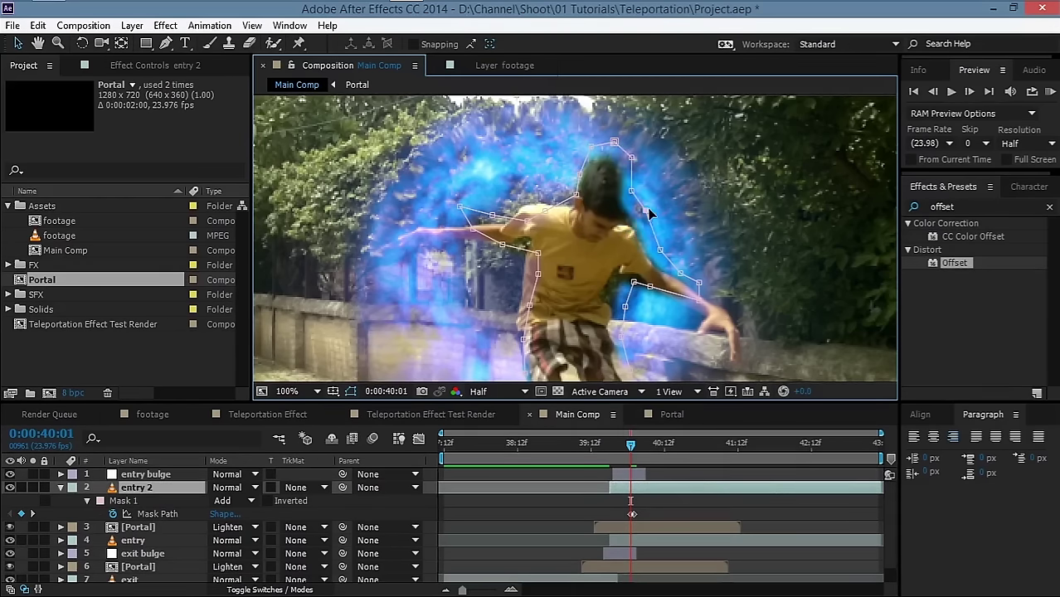
scroll(663, 232, "down", 1)
key("Page_Up")
key("Page_Up")
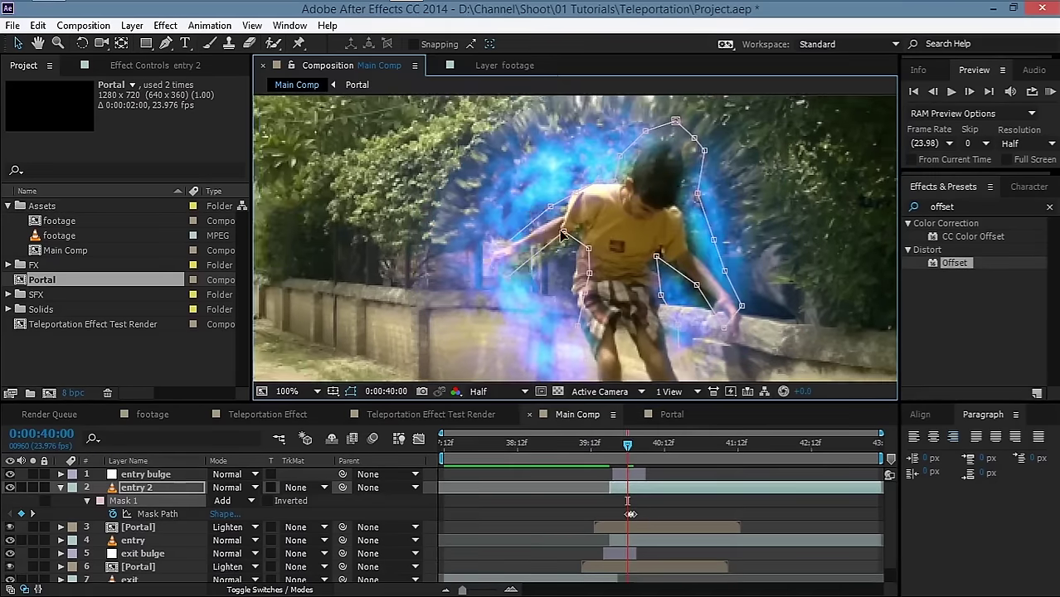
key("Page_Up")
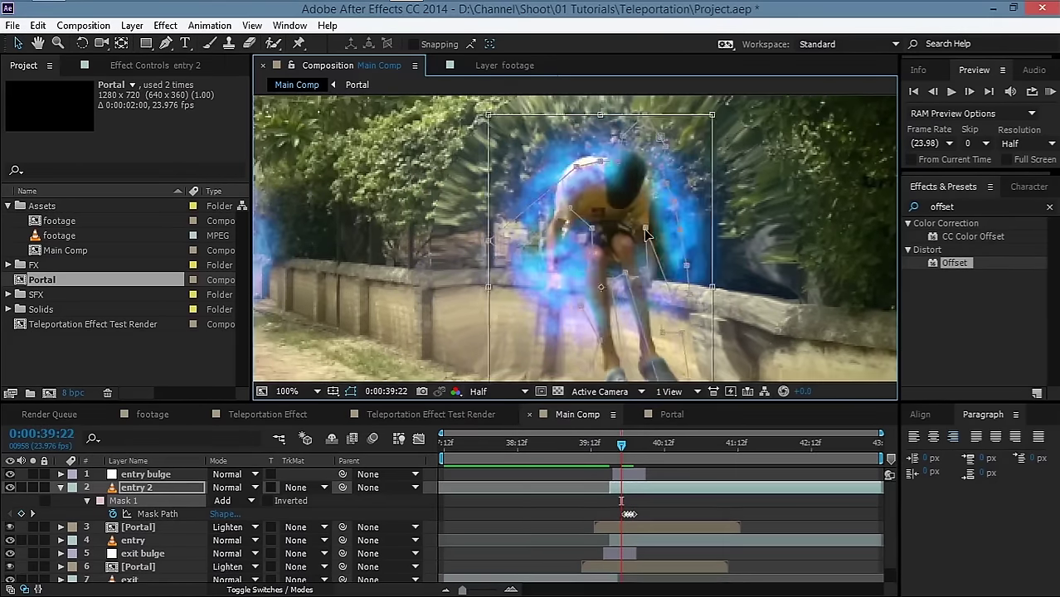
key("space")
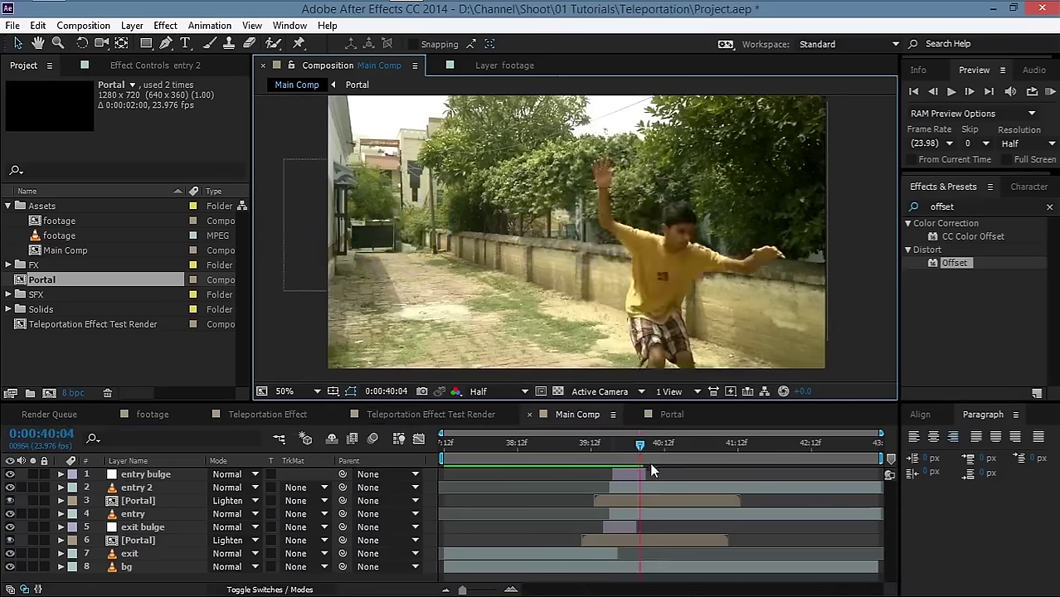
mouse_move(639, 448)
left_mouse_down()
mouse_move(614, 451)
mouse_move(624, 452)
left_mouse_up()
left_click(141, 488)
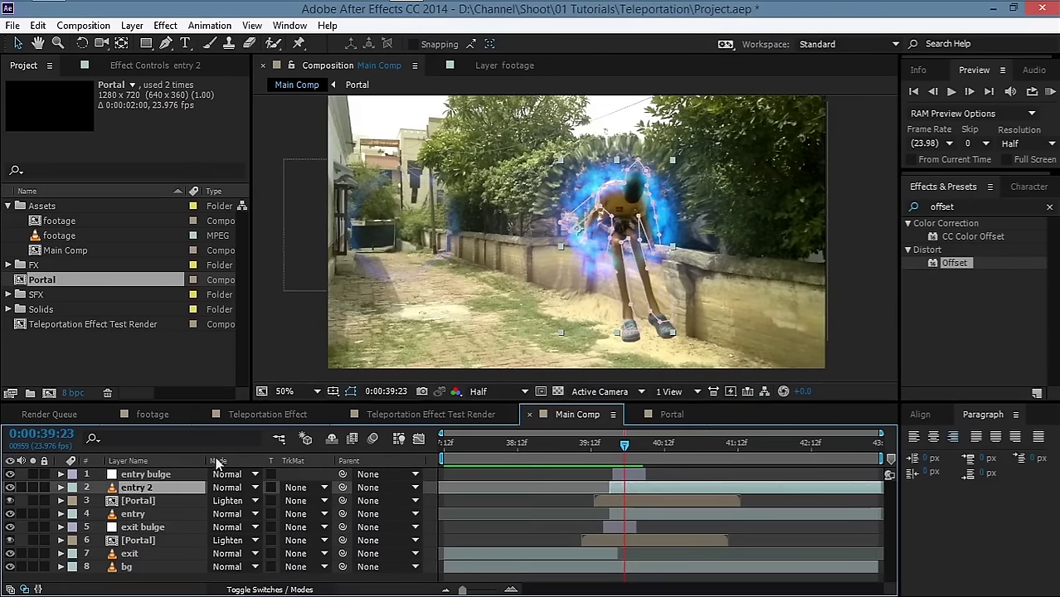
Draw an elliptical Mask 2 around the person on entry 2 and feather it to 51 pixels
left_click(147, 43)
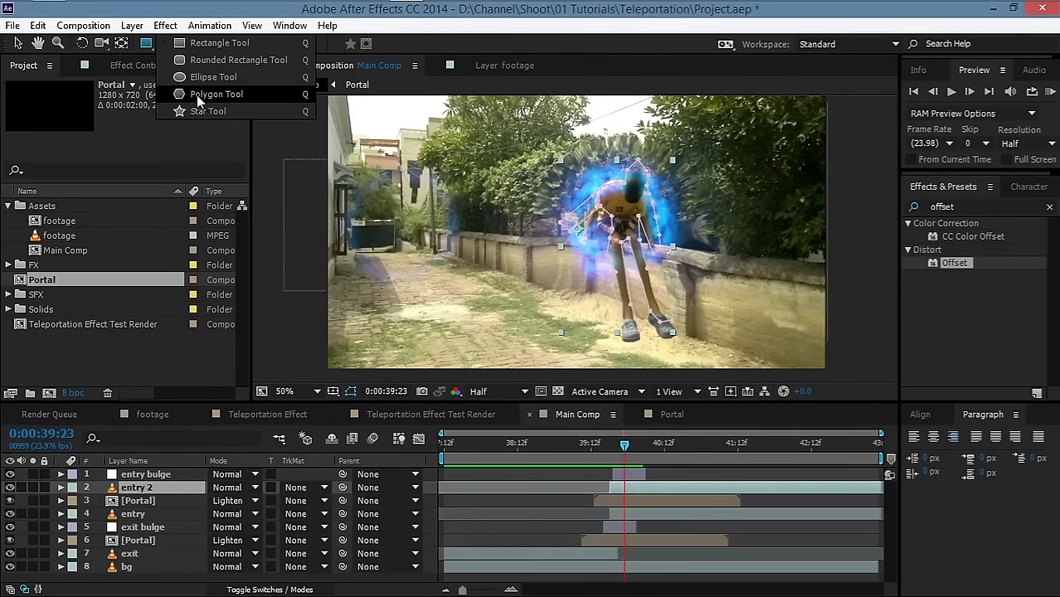
left_click(209, 76)
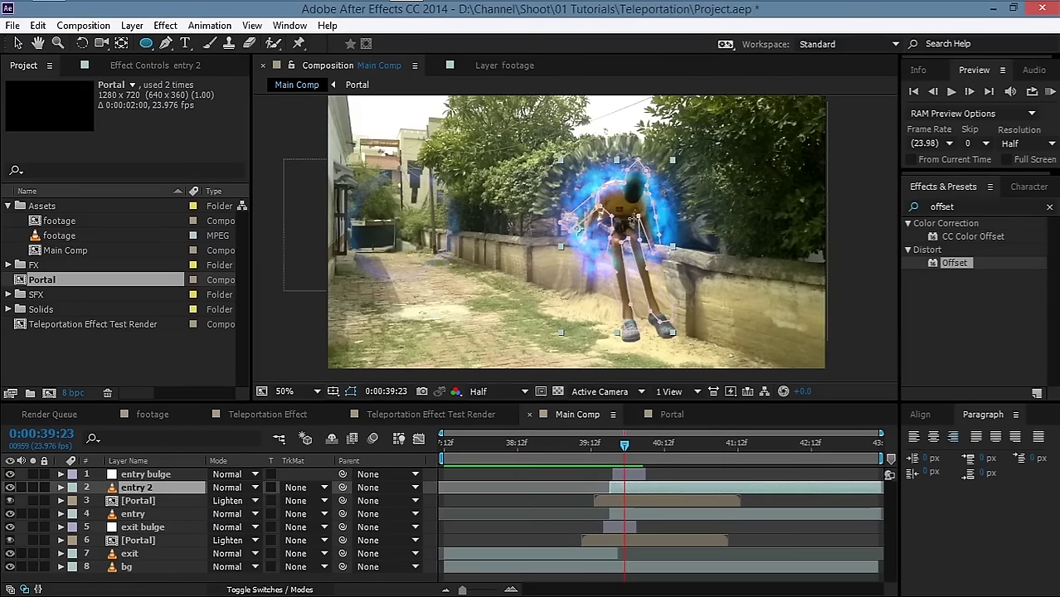
left_click(628, 217)
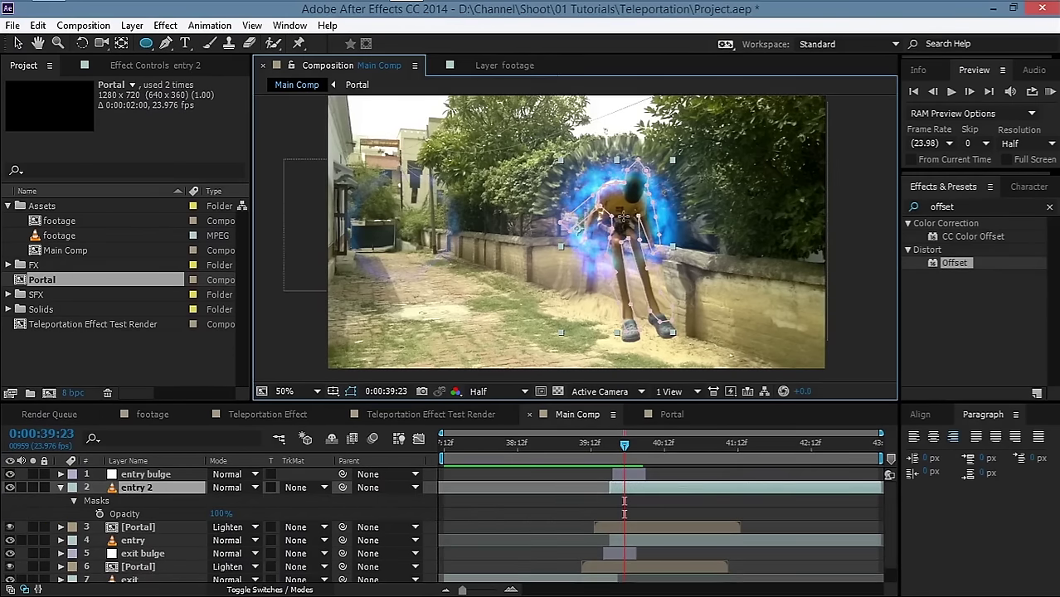
left_click_drag(626, 217, 701, 274)
key("f")
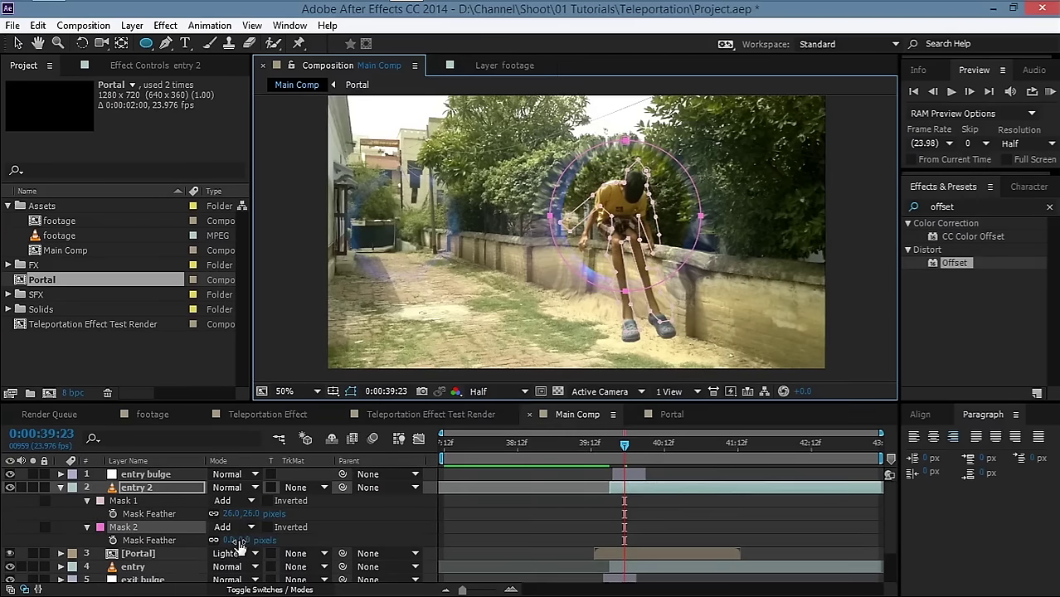
left_click_drag(233, 541, 260, 539)
Keyframe Mask 2's Mask Expansion at -383 pixels on frame 0:00:39:20
key("m")
key("m")
left_click(628, 445)
left_click_drag(622, 447, 615, 446)
scroll(211, 554, "down", 3)
scroll(194, 520, "up", 1)
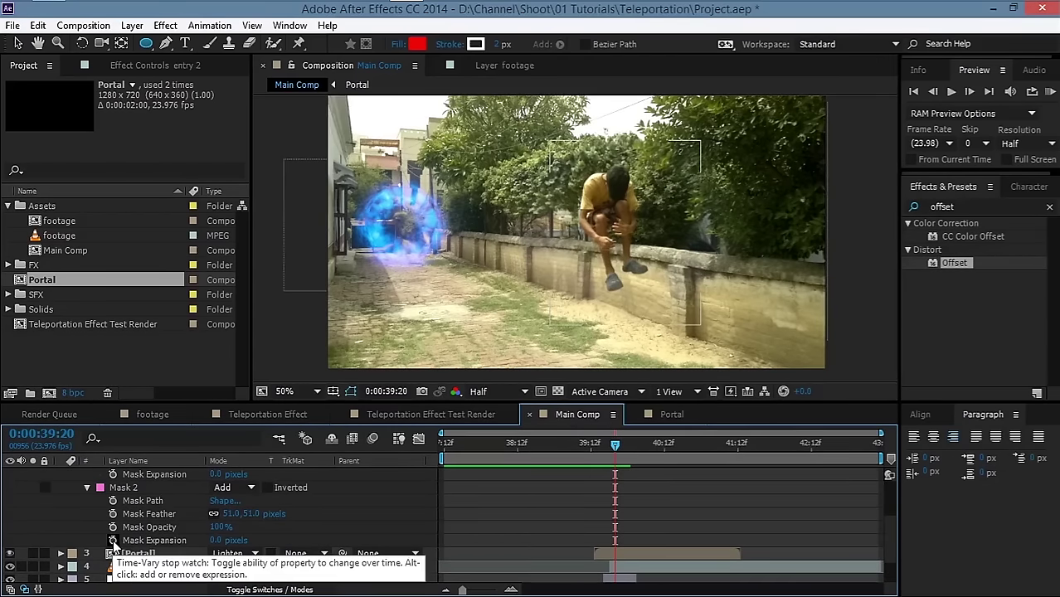
left_click(113, 541)
left_click(217, 540)
type("-30")
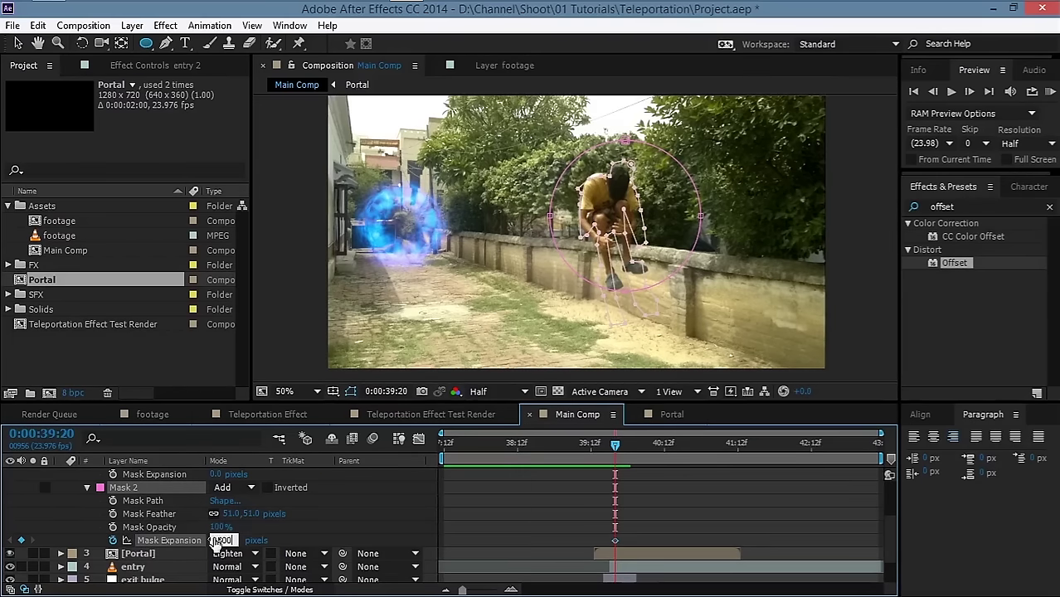
type("3")
left_click(314, 514)
Add a 500-pixel Mask Expansion keyframe at 0:00:40:05 and preview the opening
left_click_drag(616, 448, 640, 450)
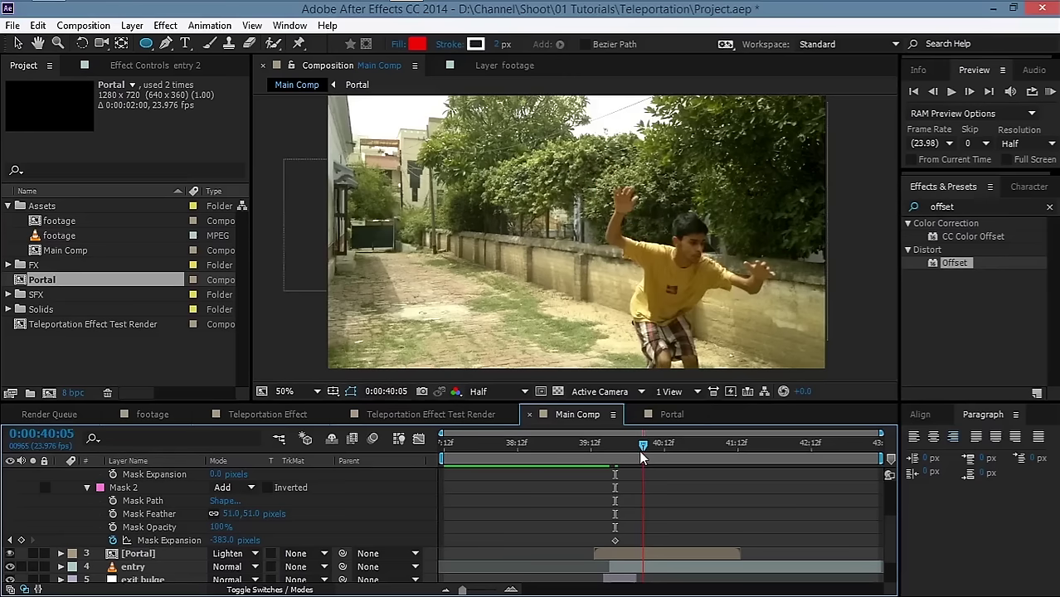
left_click(225, 540)
type("500")
key("Return")
key("KP_0")
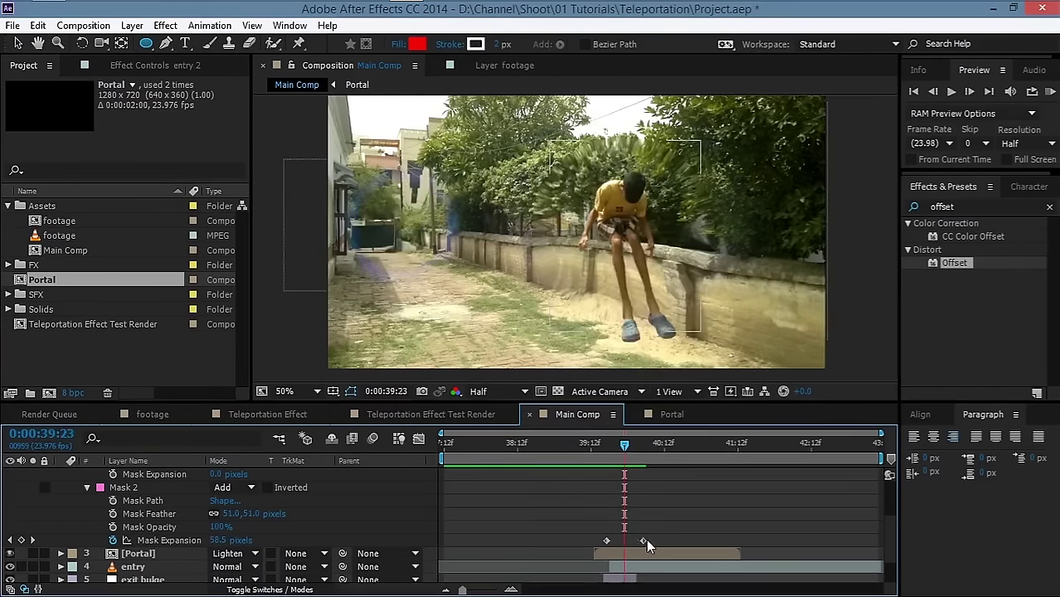
Set Mask 2's mode to Intersect so it combines with the body mask
scroll(181, 517, "up", 1)
left_click(224, 528)
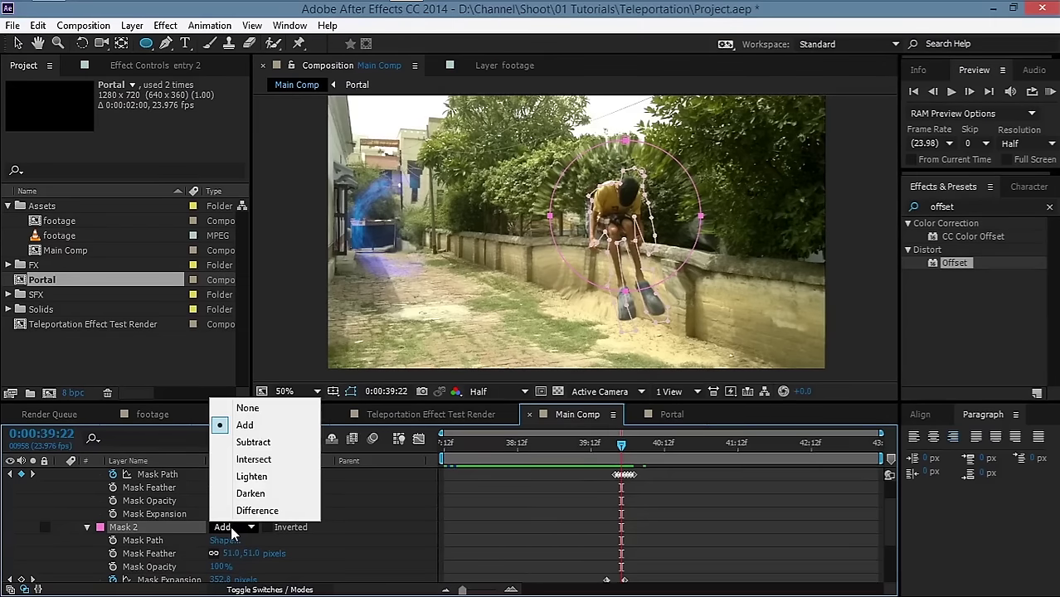
left_click(262, 460)
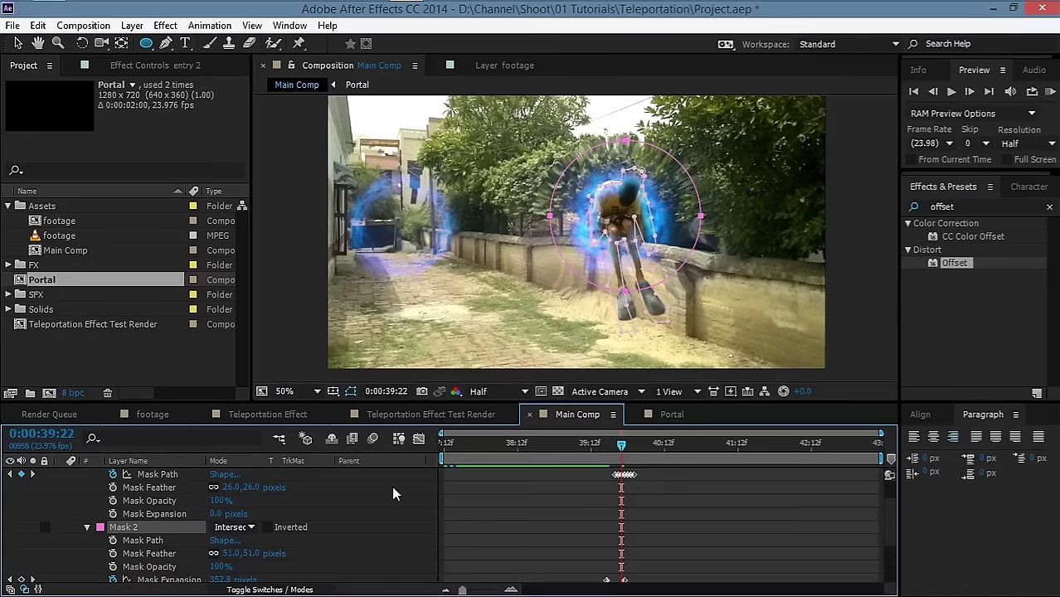
key("Page_Up")
left_click(132, 527)
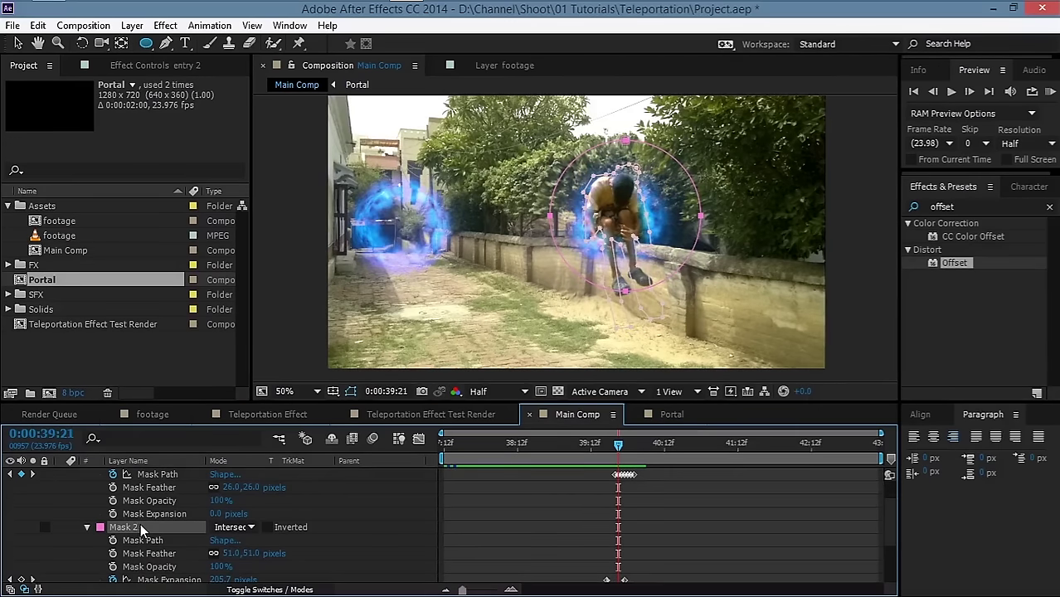
key("u")
Retime the entry layer's expansion keyframe to 0:00:40:00 and preview the composite
left_click(149, 514)
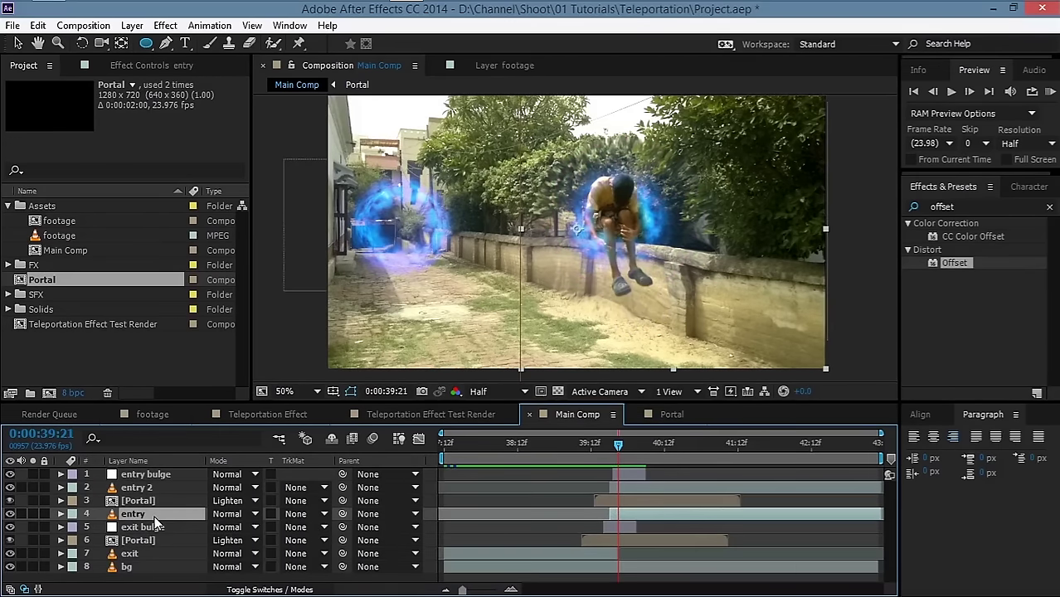
left_click(154, 515, "ctrl")
left_click(621, 445)
left_click_drag(621, 443, 628, 443)
left_click(267, 516)
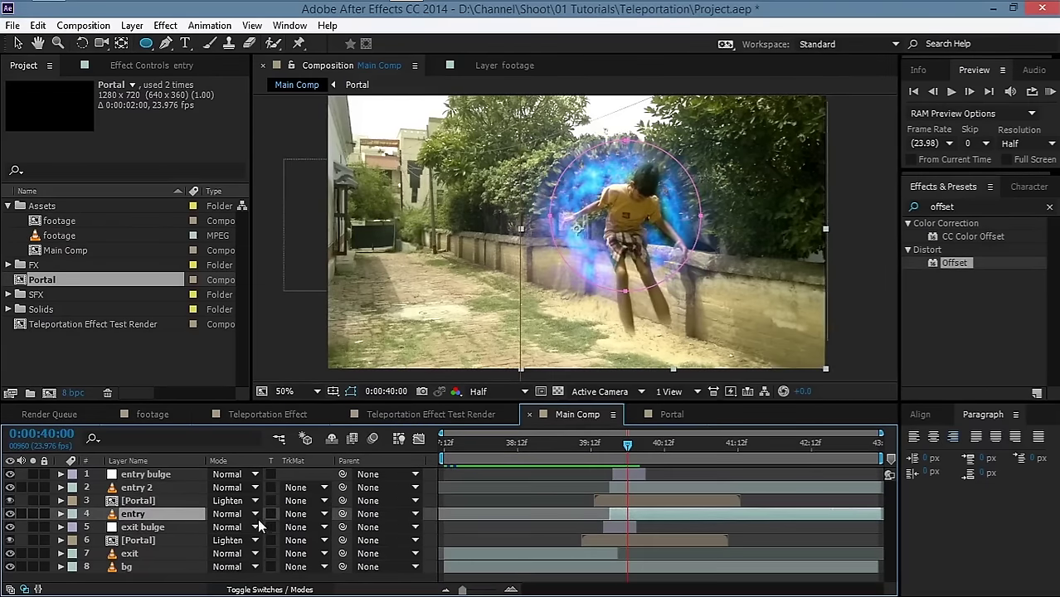
key("m")
key("m")
scroll(239, 530, "down", 3)
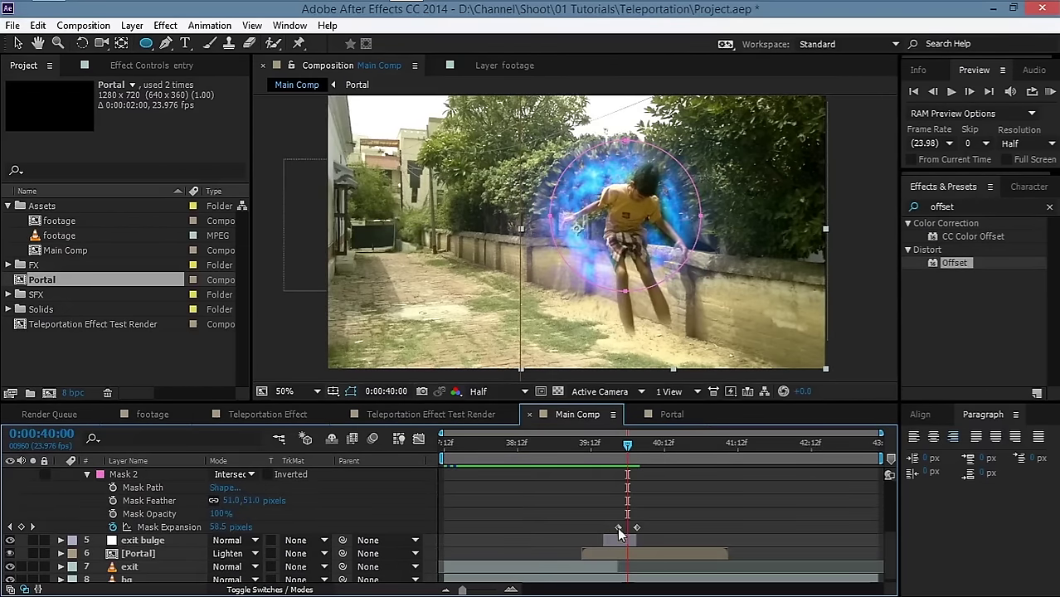
left_click_drag(637, 527, 627, 528)
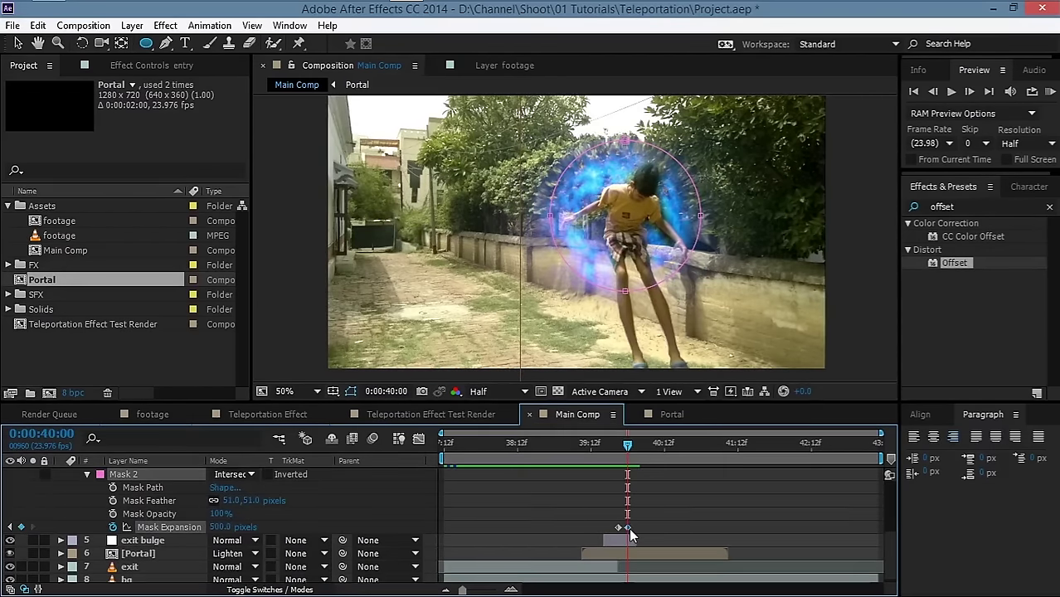
left_click(641, 513)
mouse_move(628, 444)
left_mouse_down()
mouse_move(614, 446)
mouse_move(721, 442)
left_mouse_up()
scroll(137, 511, "up", 5)
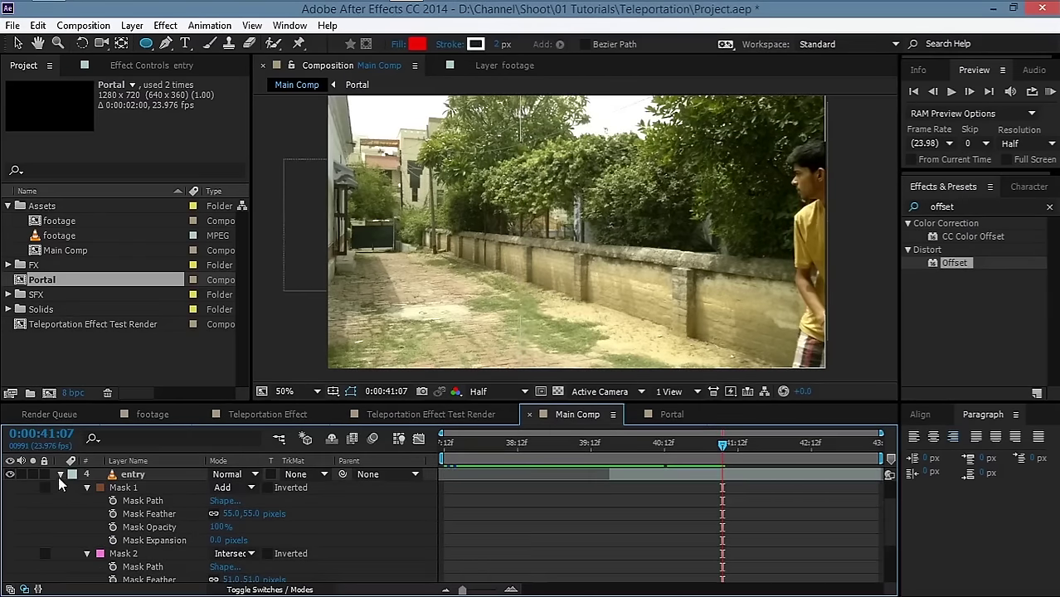
left_click(59, 479)
key("KP_0")
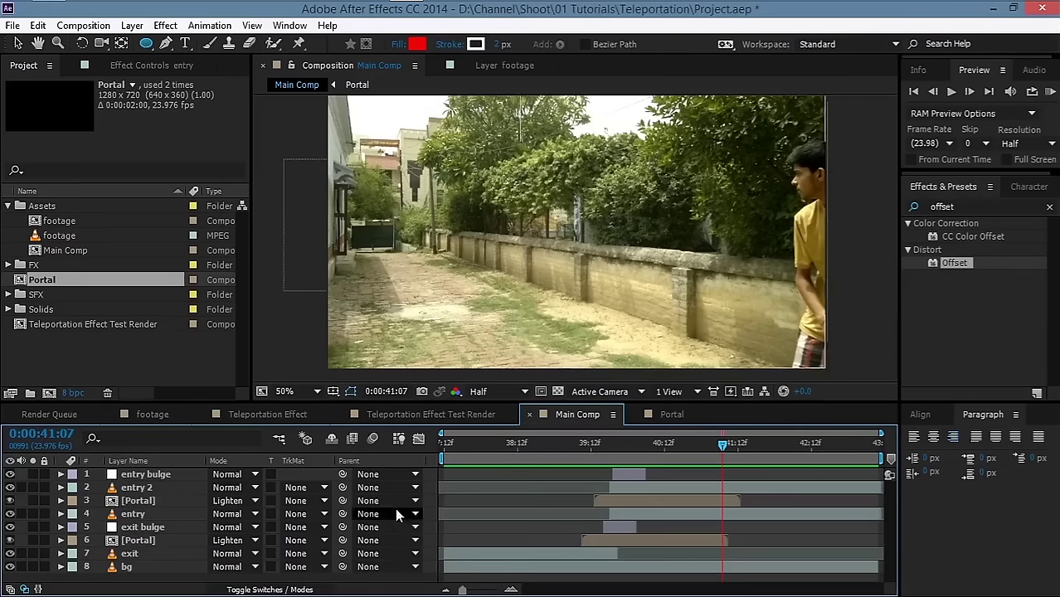
Add a new adjustment layer to Main Comp named CC
right_click(23, 477)
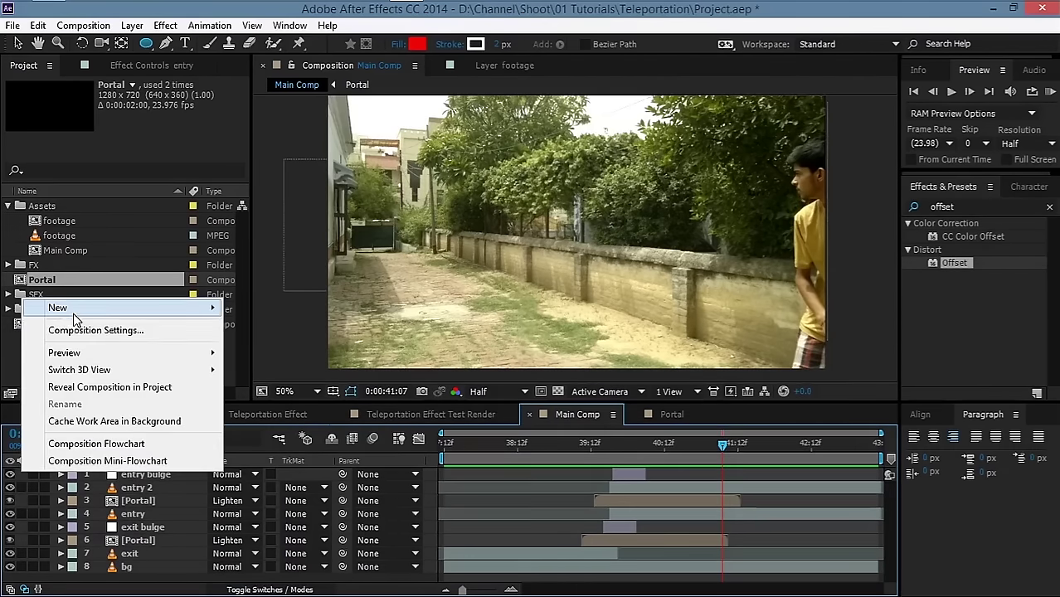
left_click(330, 436)
key("Return")
type("CC")
key("Return")
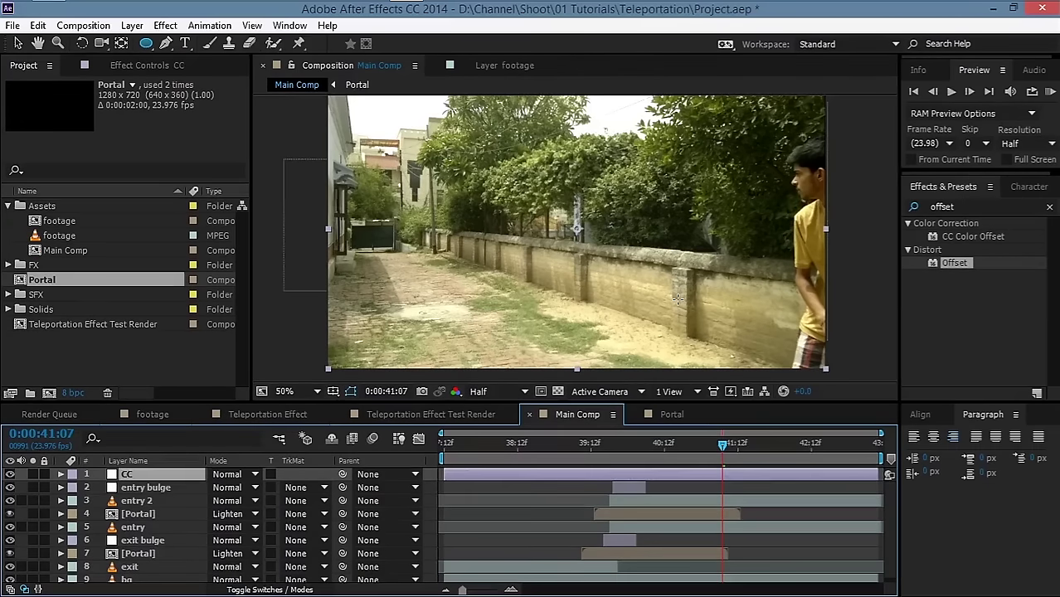
Apply the saved colour-grading user animation preset to the CC layer
left_click(1049, 209)
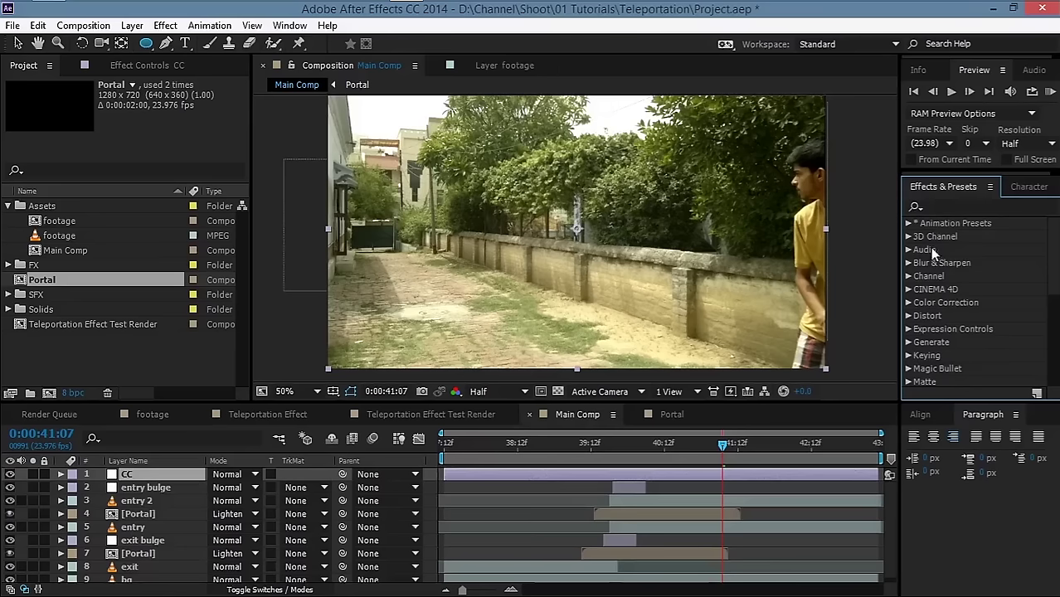
left_click(908, 223)
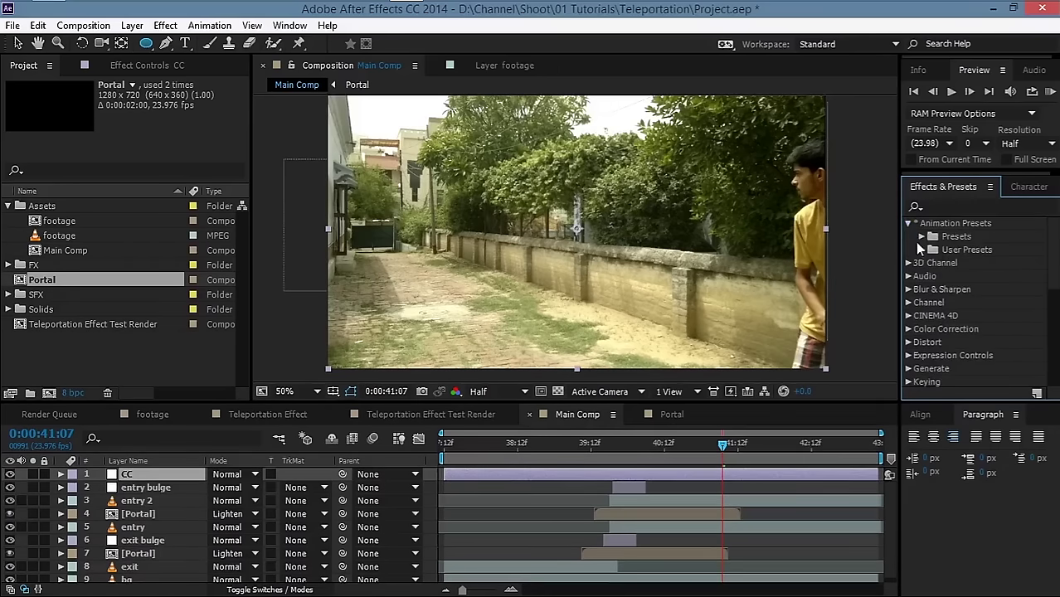
left_click(922, 249)
left_click(980, 264)
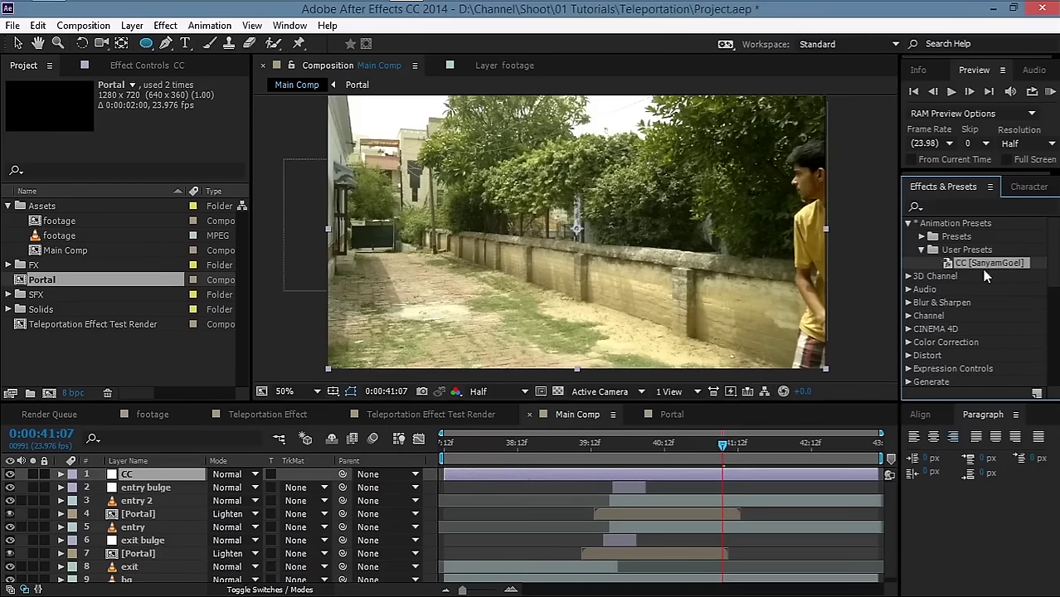
left_click_drag(991, 259, 163, 472)
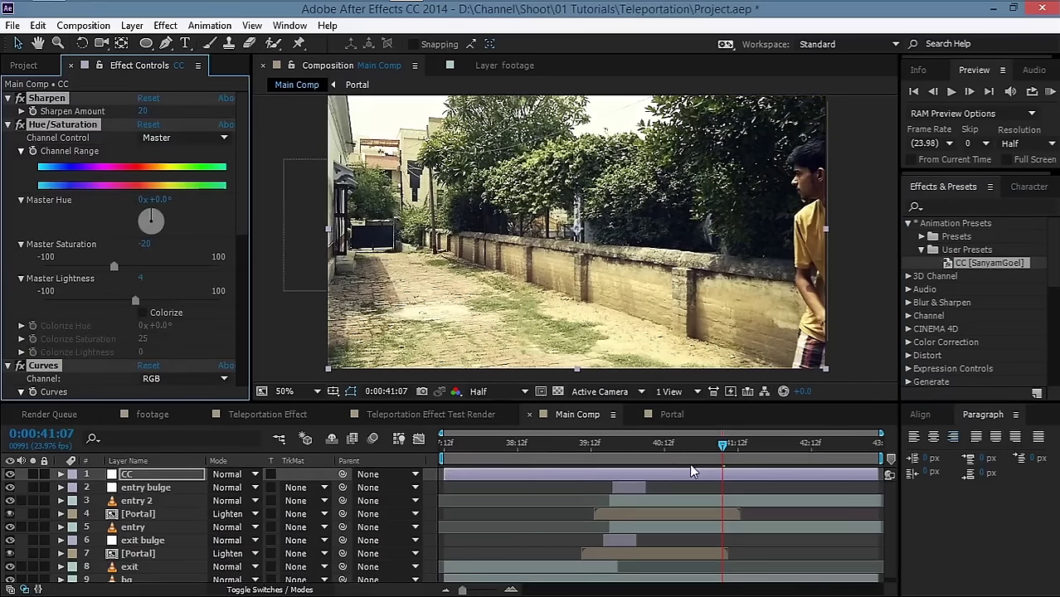
Set the Sharpen effect's Amount to 10 and review the grade around 0:00:39:07
left_click_drag(700, 457, 672, 463)
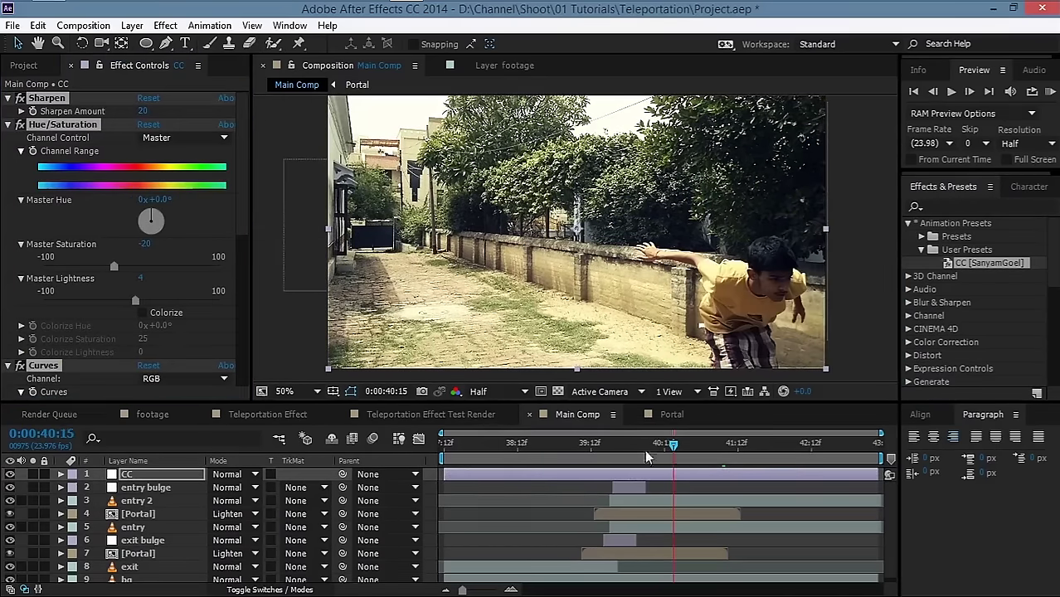
left_click(8, 125, "ctrl")
left_click(8, 98)
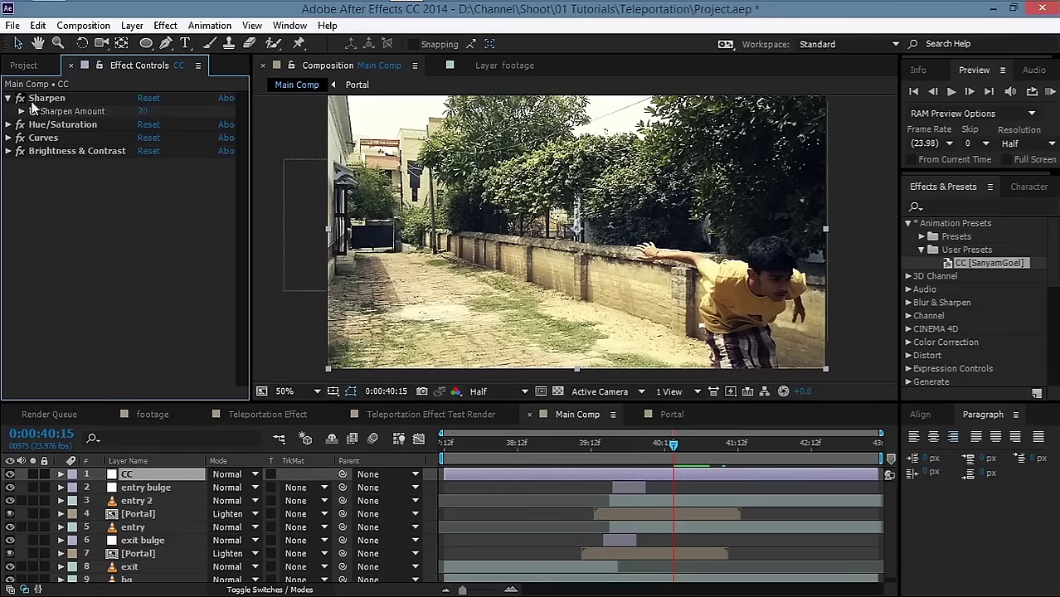
left_click(148, 111)
type("10")
key("Return")
key("Page_Up")
key("Page_Up")
key("Page_Up")
key("Page_Up")
key("Page_Up")
key("Page_Up")
key("Page_Up")
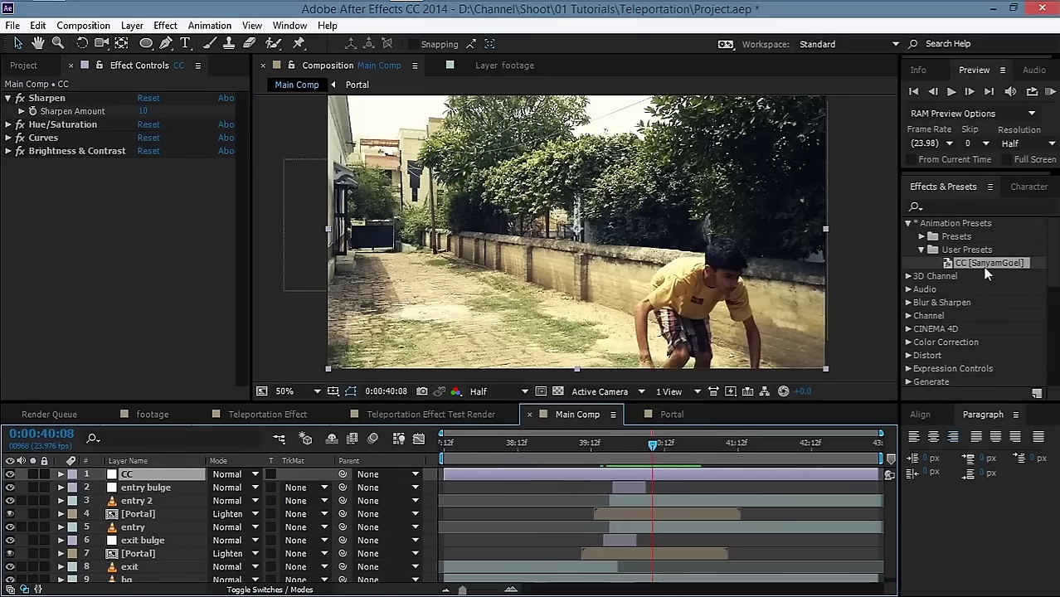
left_click_drag(653, 446, 588, 447)
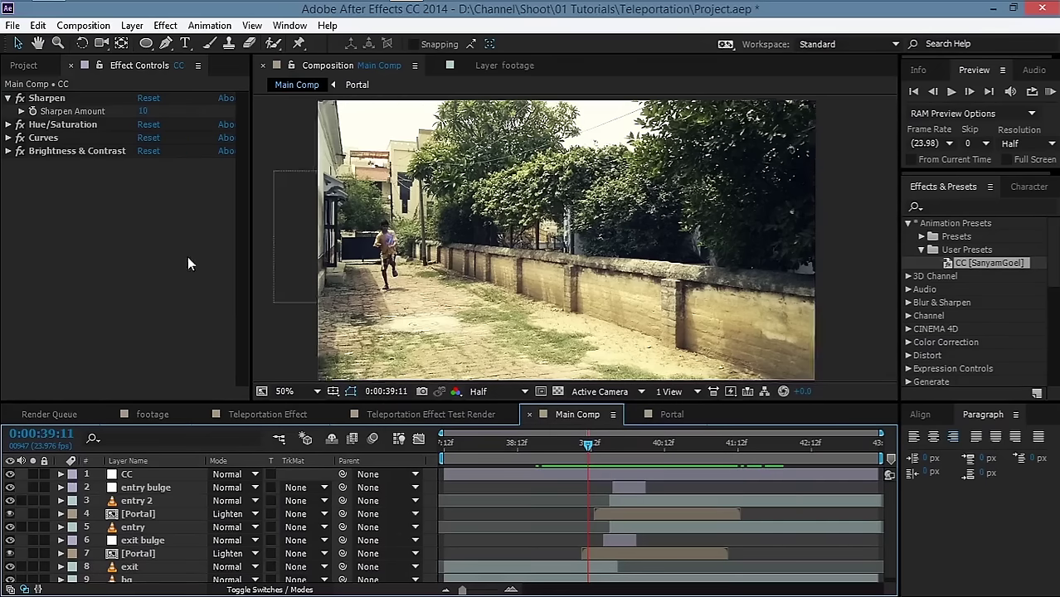
Nest Main Comp inside a new composition, Main Comp 2
left_click(24, 65)
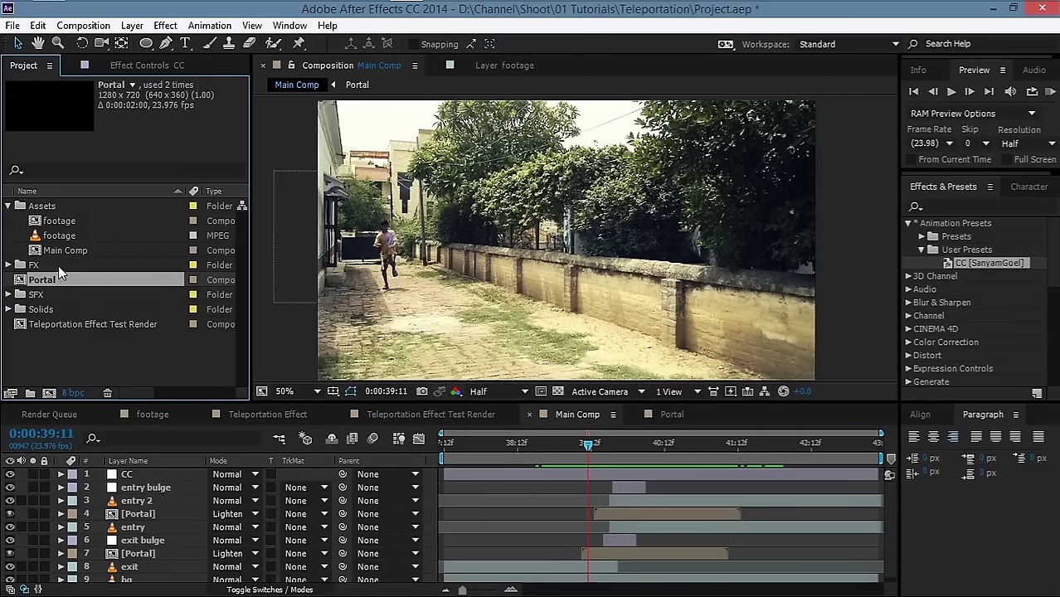
left_click(78, 250)
left_click_drag(85, 253, 49, 392)
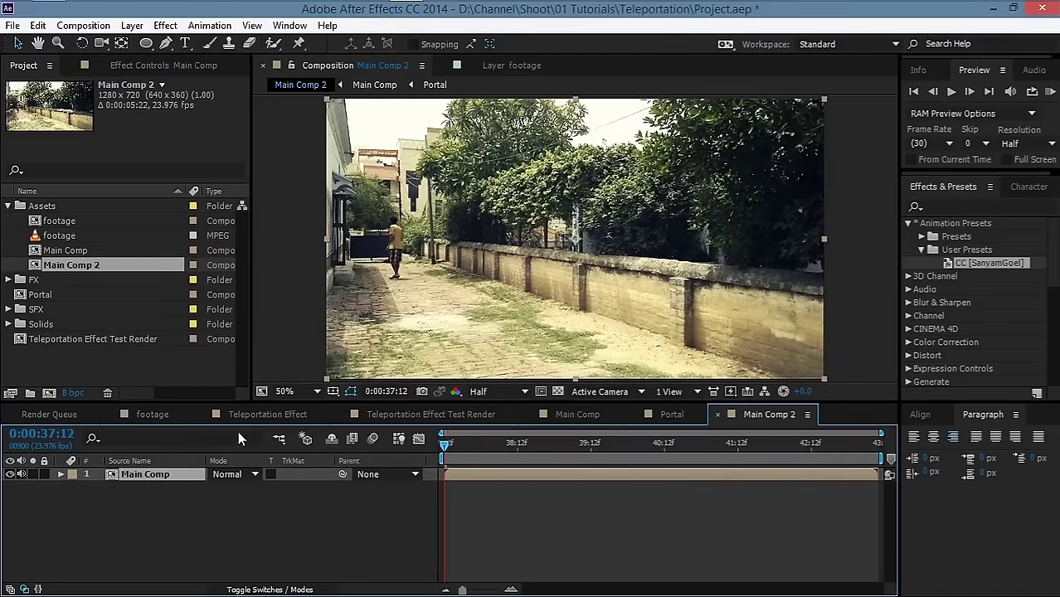
left_click(267, 414)
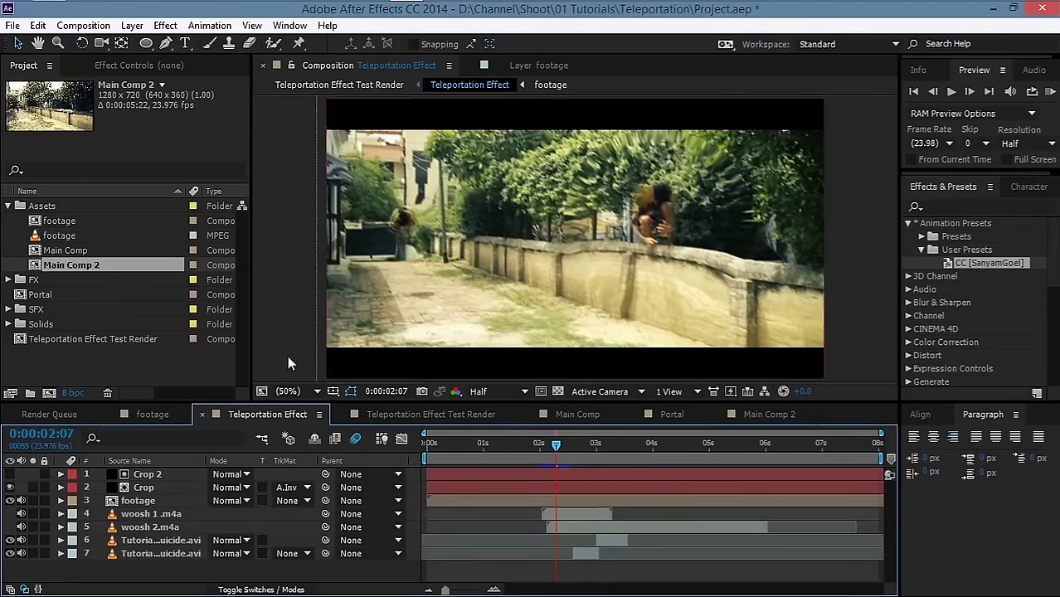
left_click(778, 415)
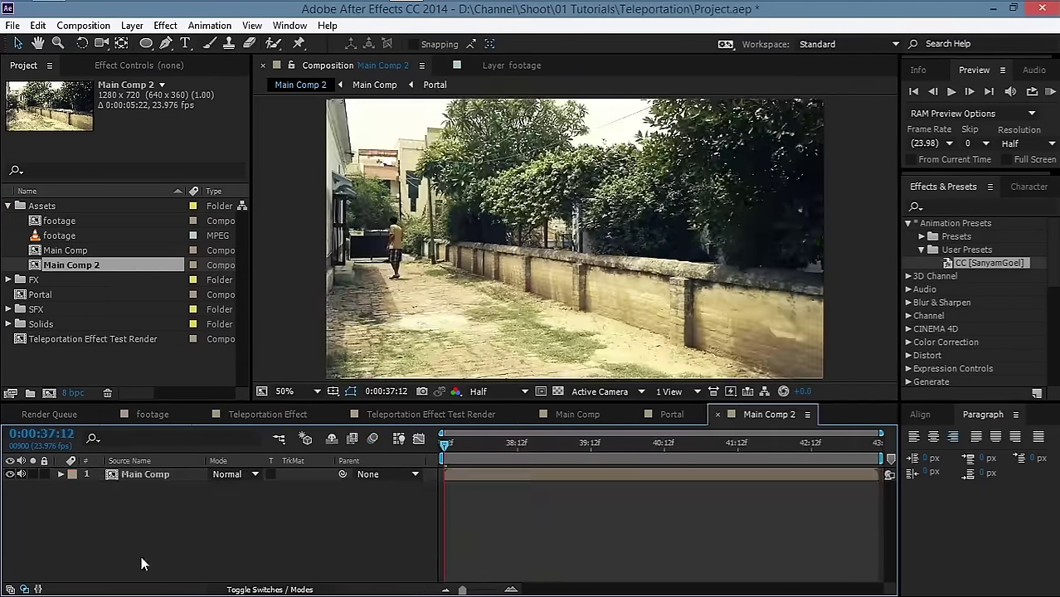
Add a black solid layer named 'crop' to Main Comp 2
right_click(207, 519)
mouse_move(253, 356)
left_click(433, 393)
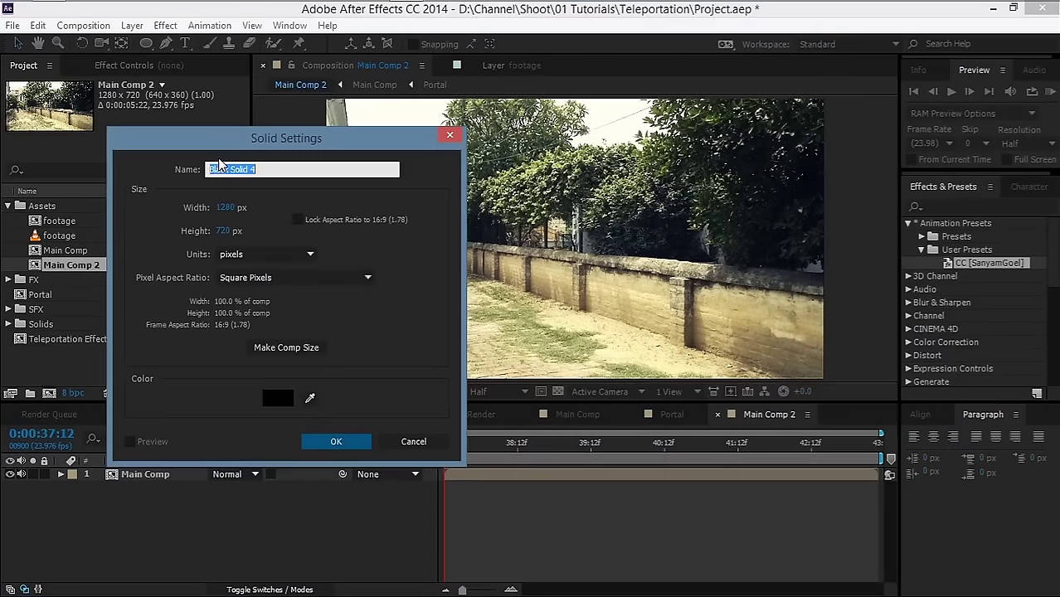
type("crop")
key("Return")
Add a second solid layer 560 px tall
right_click(182, 531)
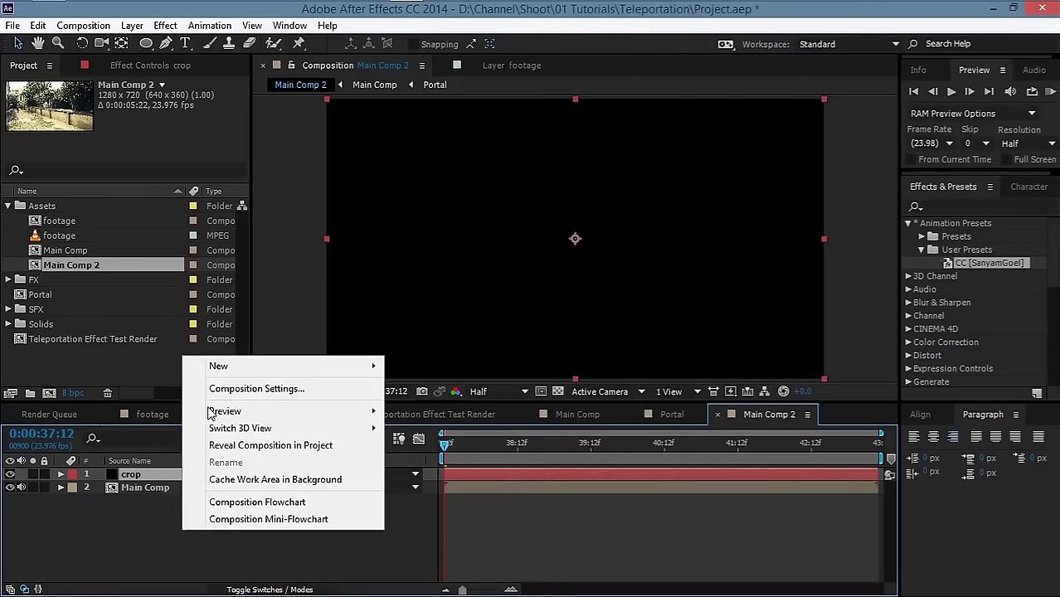
mouse_move(222, 362)
left_click(427, 405)
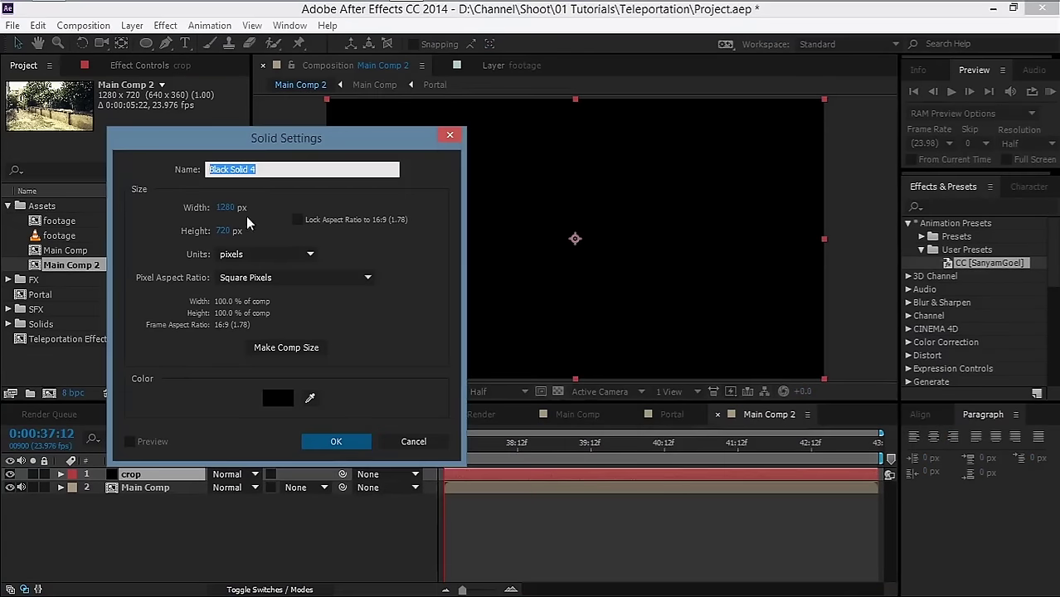
left_click(221, 232)
type("560")
key("Return")
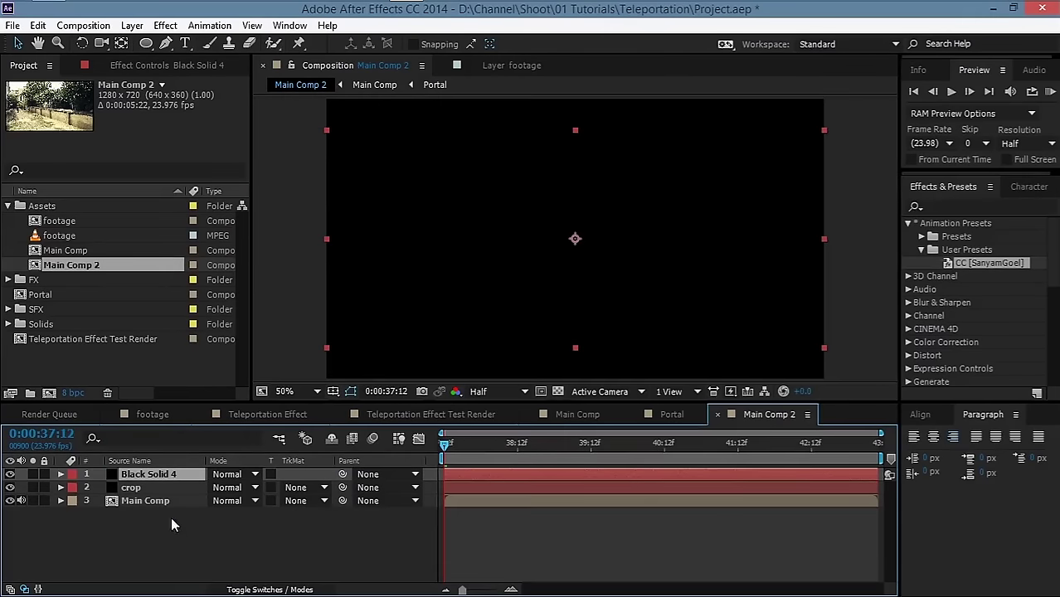
Set crop's Track Matte to Alpha Inverted using Black Solid 4, then check the letterbox
left_click(153, 489)
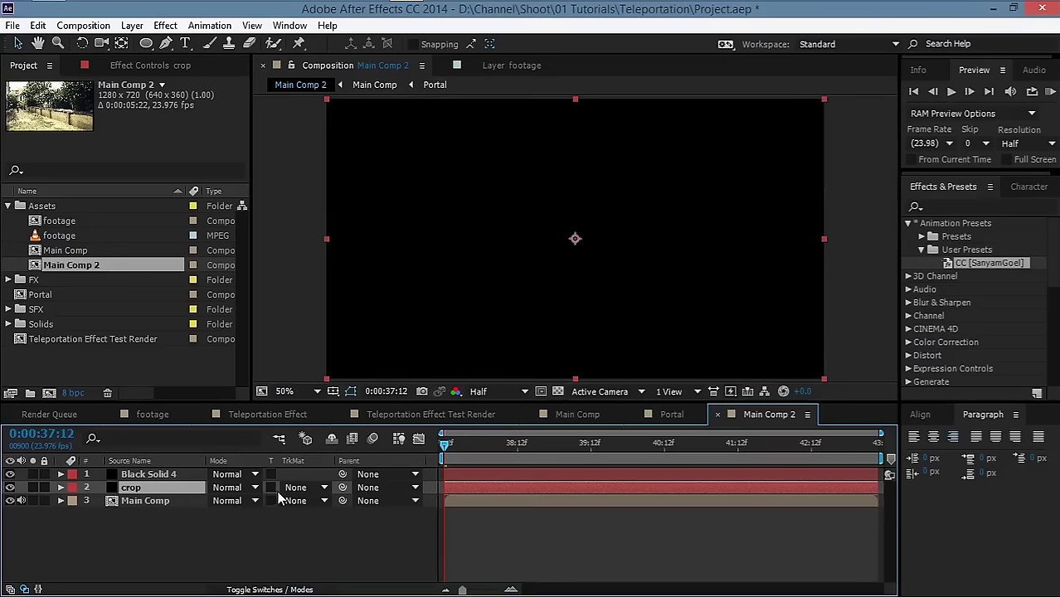
left_click(300, 488)
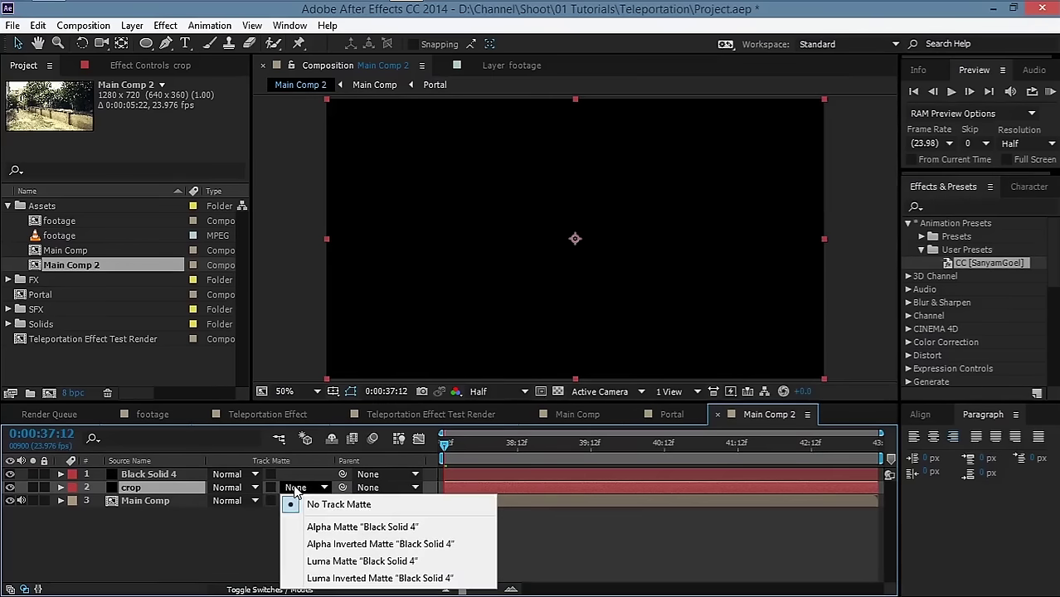
left_click(324, 544)
left_click_drag(518, 448, 404, 449)
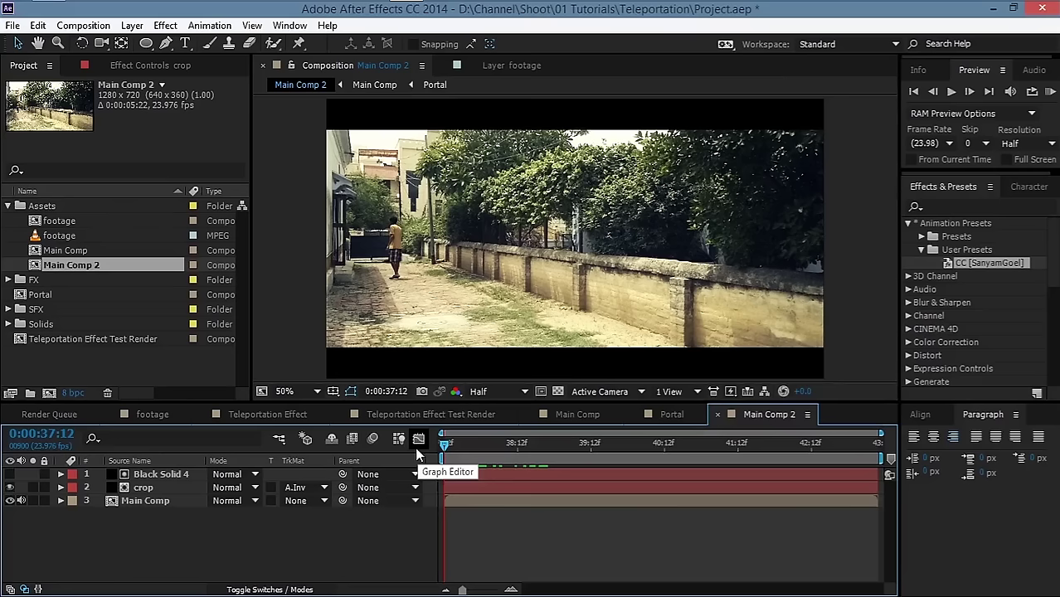
Scale the Main Comp layer to about 118% and raise its Position Y to 337
left_click(157, 503)
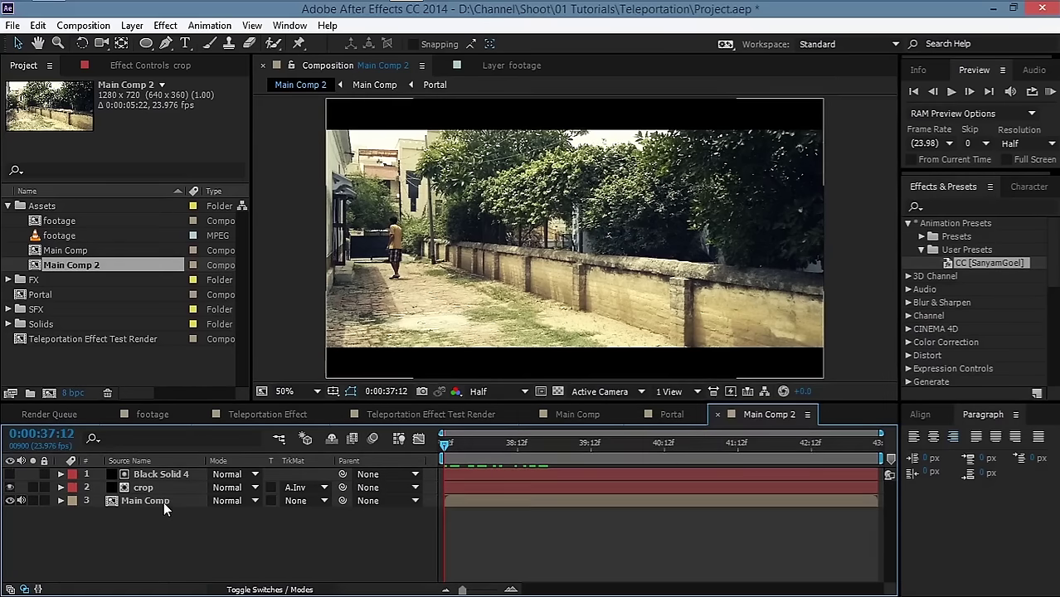
key("s")
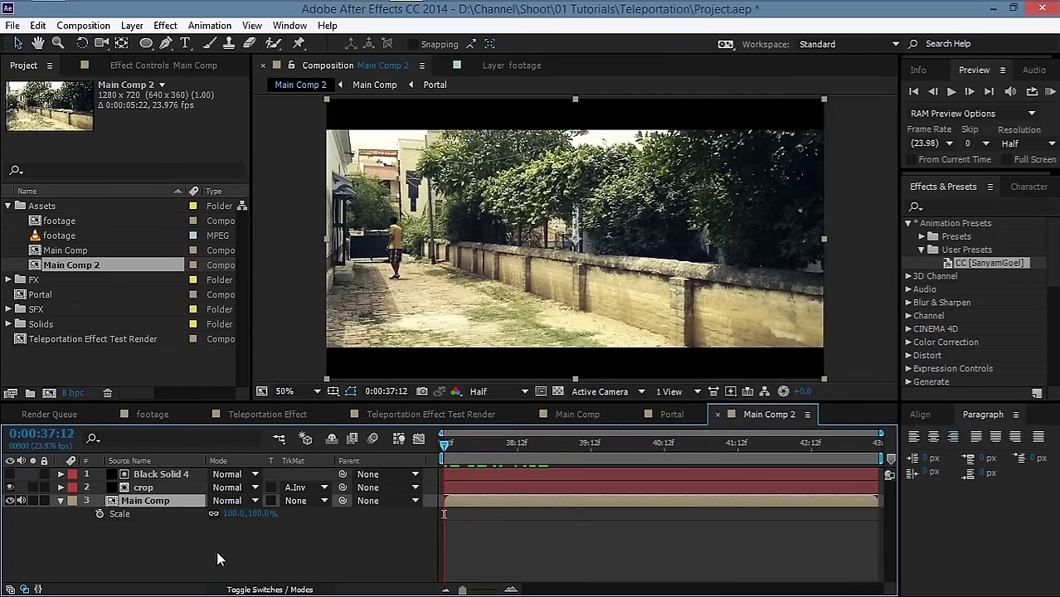
left_click_drag(234, 513, 128, 528)
key("p")
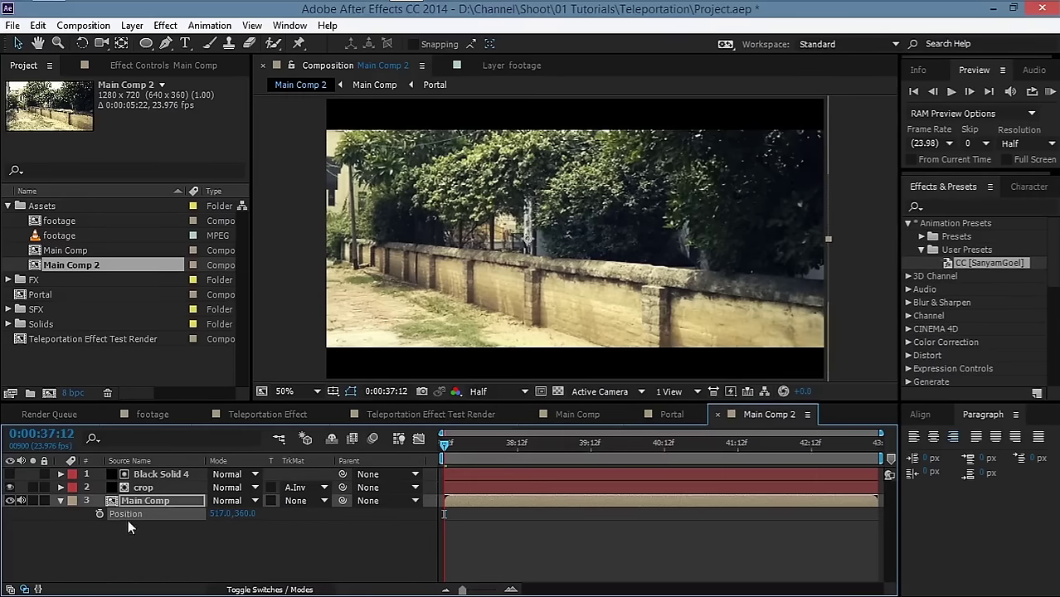
left_click_drag(251, 522, 229, 521)
Keyframe Main Comp's Position, shifting the footage sideways at 0:00:38:19
left_click(98, 515)
left_click_drag(483, 444, 539, 443)
left_click_drag(219, 514, 406, 514)
left_click(400, 516)
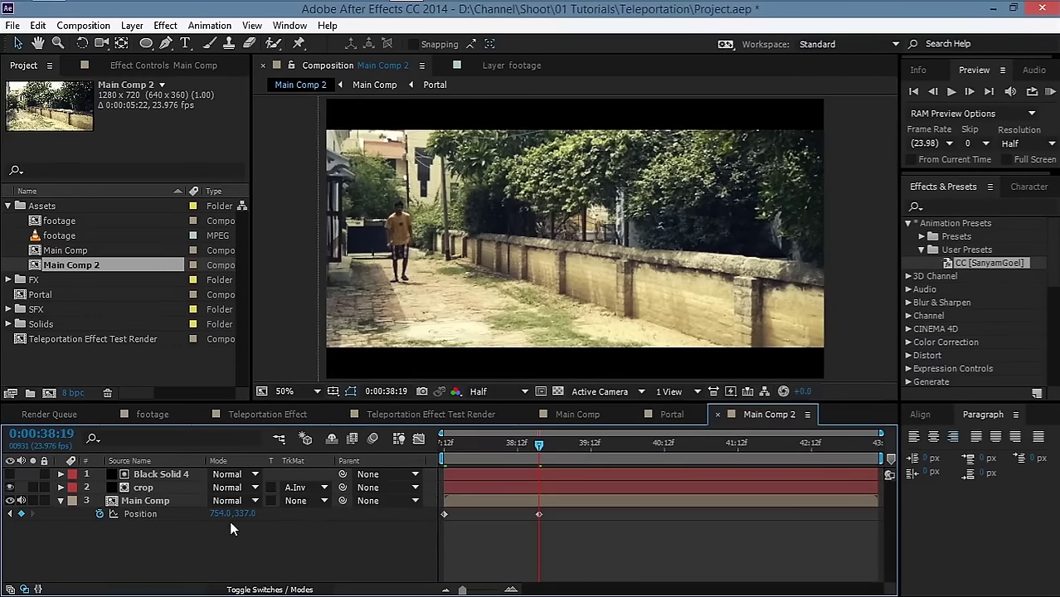
Add more Position keyframes at 0:00:39:00 moving the footage up-left, and review the move
left_click(453, 446)
left_click_drag(452, 445, 653, 446)
left_click(21, 514)
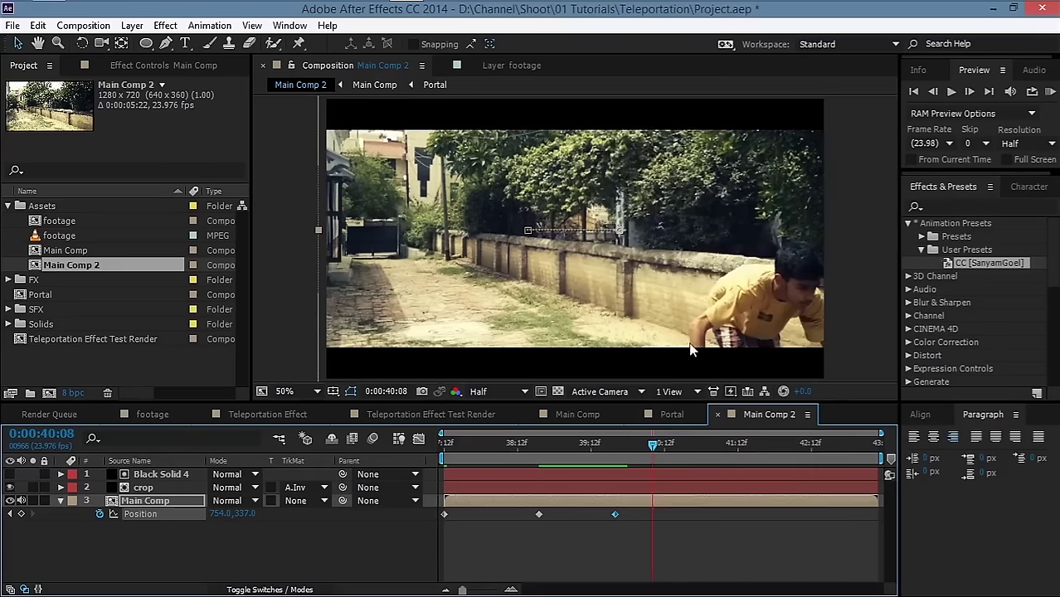
left_click_drag(730, 332, 656, 279)
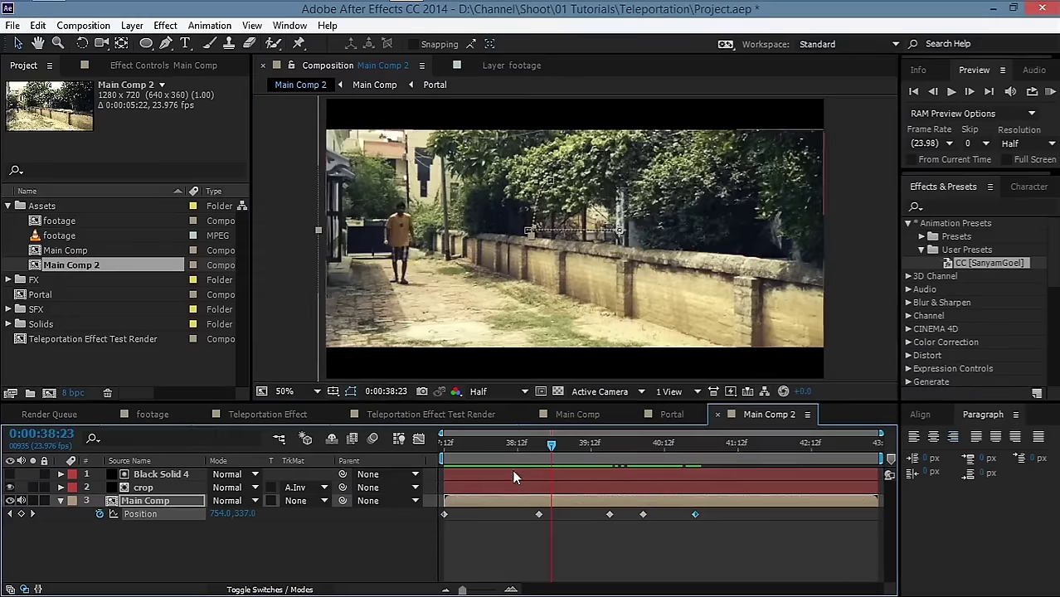
left_click_drag(552, 446, 576, 448)
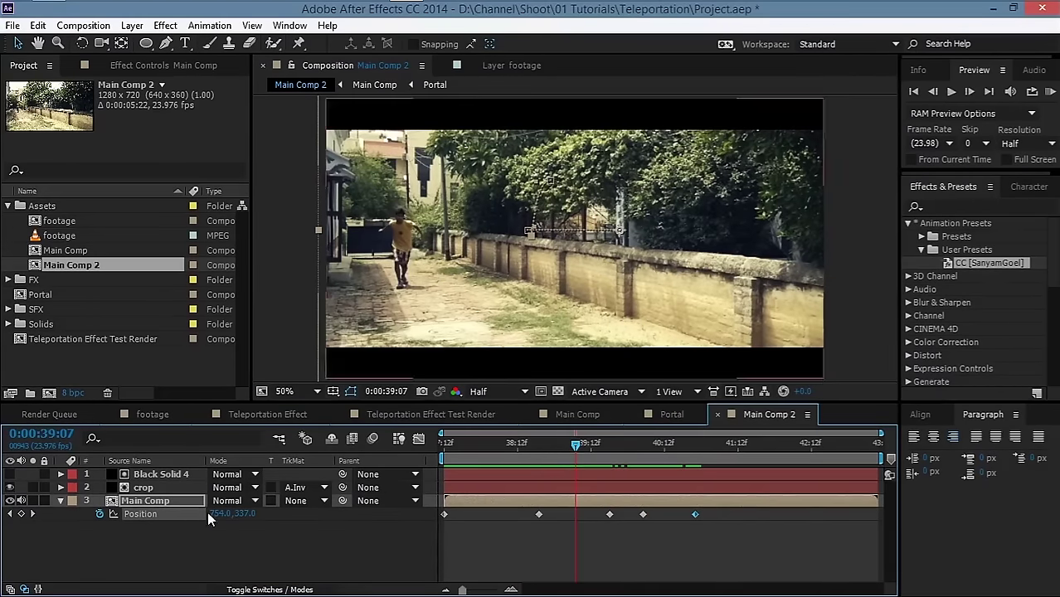
left_click(98, 514, "alt")
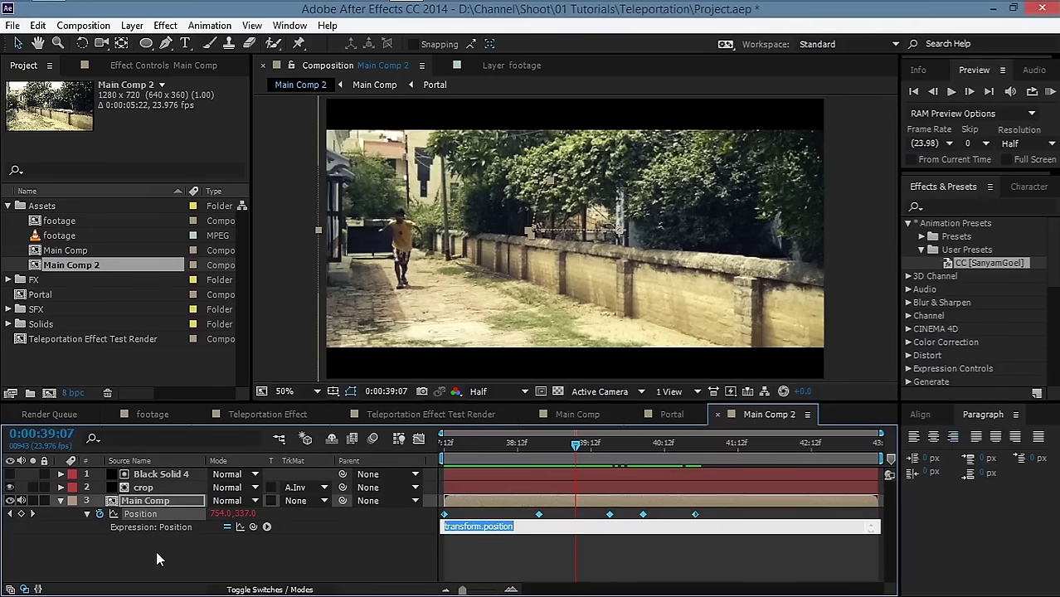
Enter the wiggle(1,35) expression on Main Comp's Position and check the shake
type("wiggle(1,35")
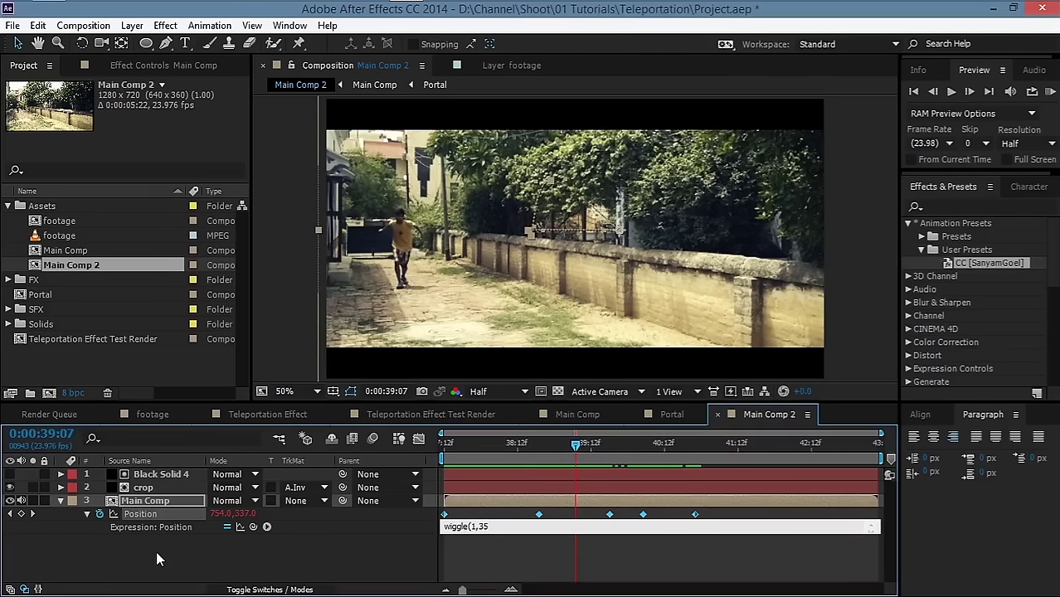
left_click(274, 564)
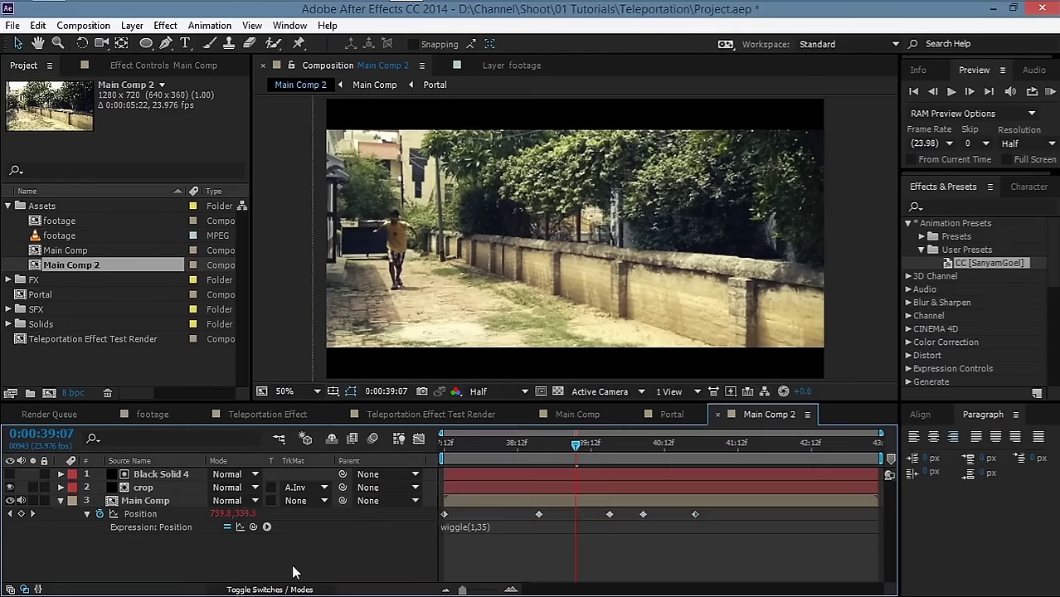
left_click(501, 444)
left_click(523, 450)
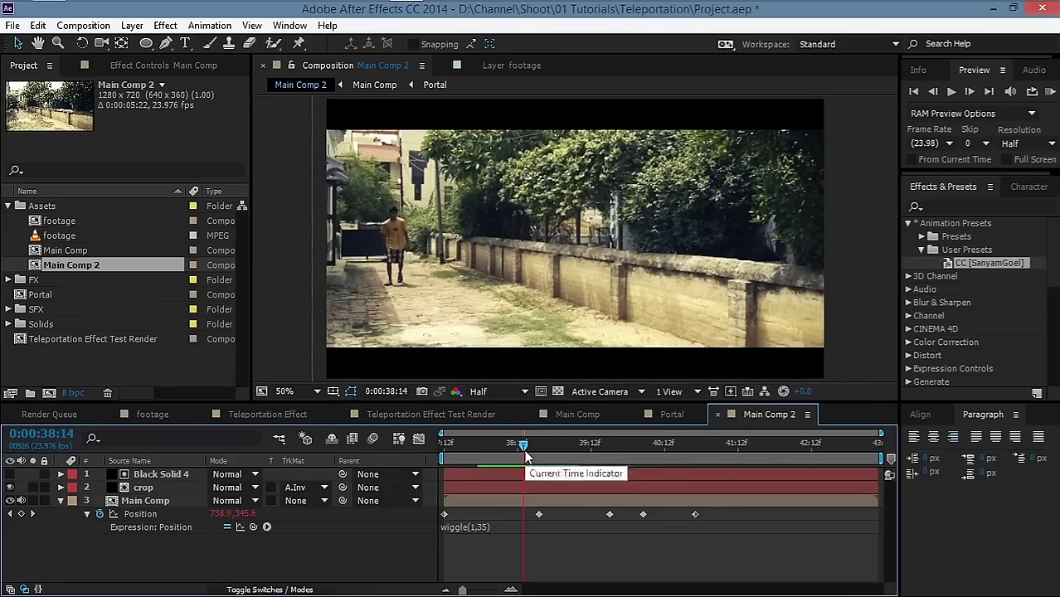
Turn on motion blur for the Main Comp layer and the composition
key("F4")
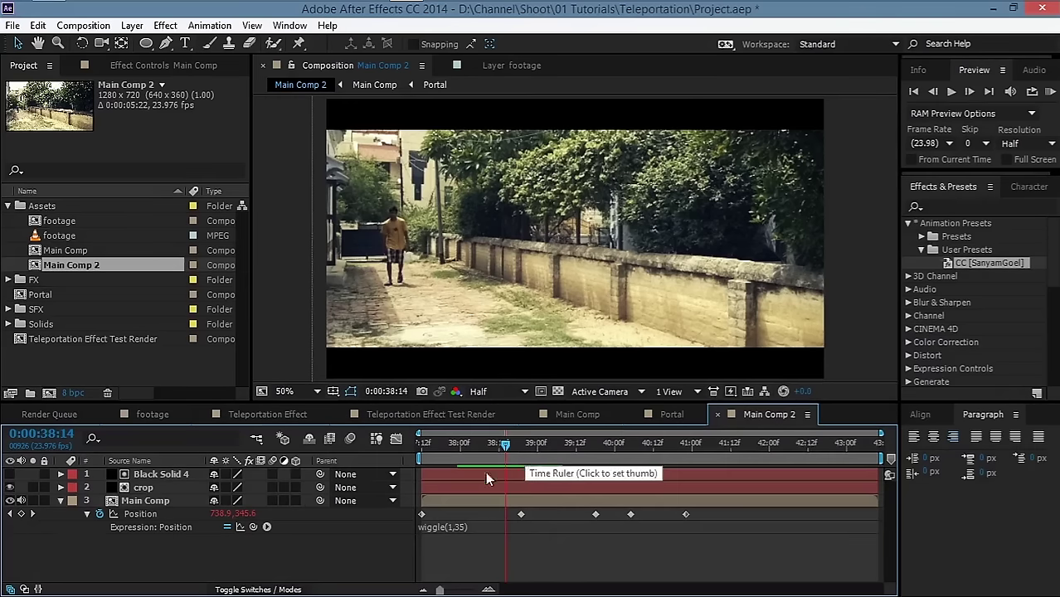
left_click(272, 500)
left_click(351, 439)
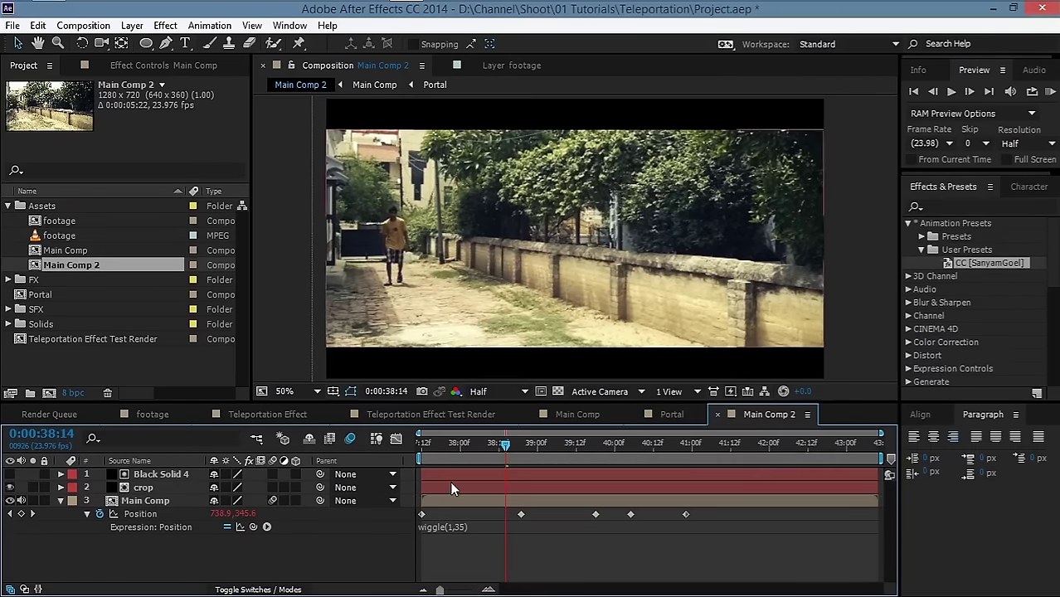
left_click_drag(531, 444, 508, 446)
Apply Easy Ease to all five Position keyframes and deselect the layers
left_click_drag(709, 515, 404, 511)
right_click(422, 515)
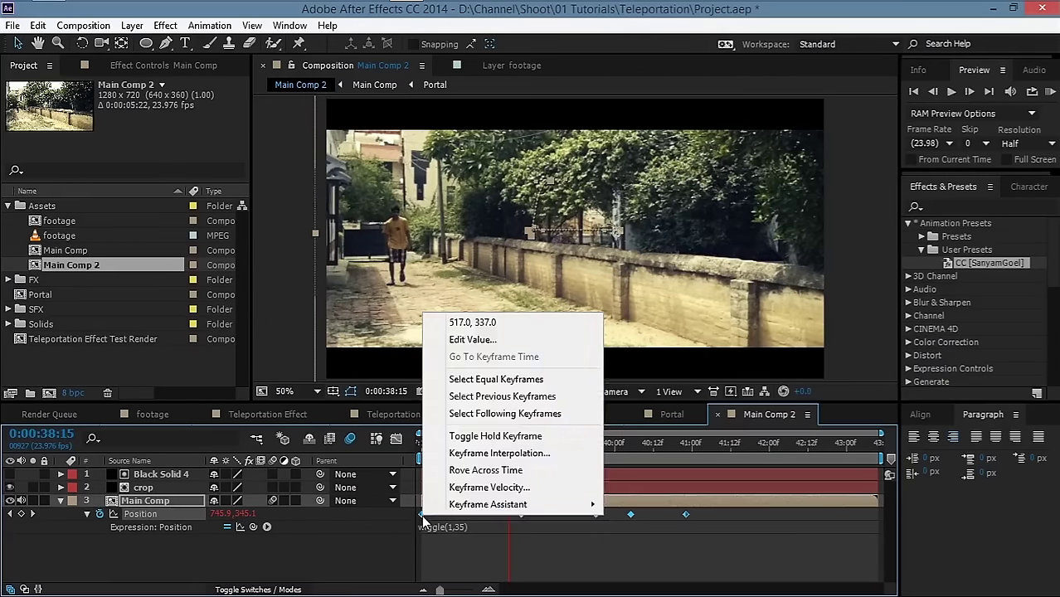
mouse_move(488, 506)
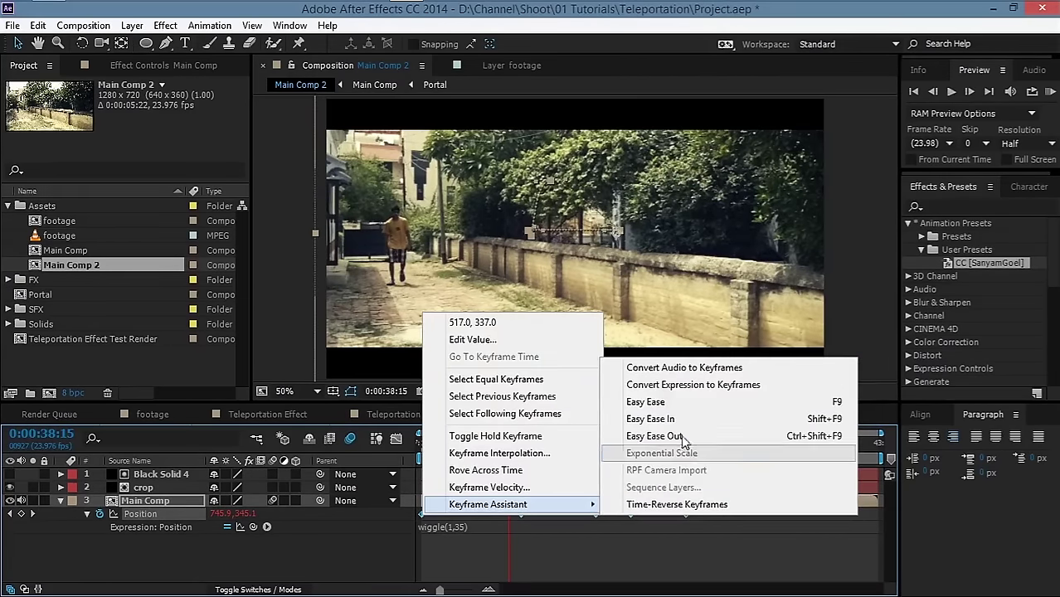
left_click(651, 402)
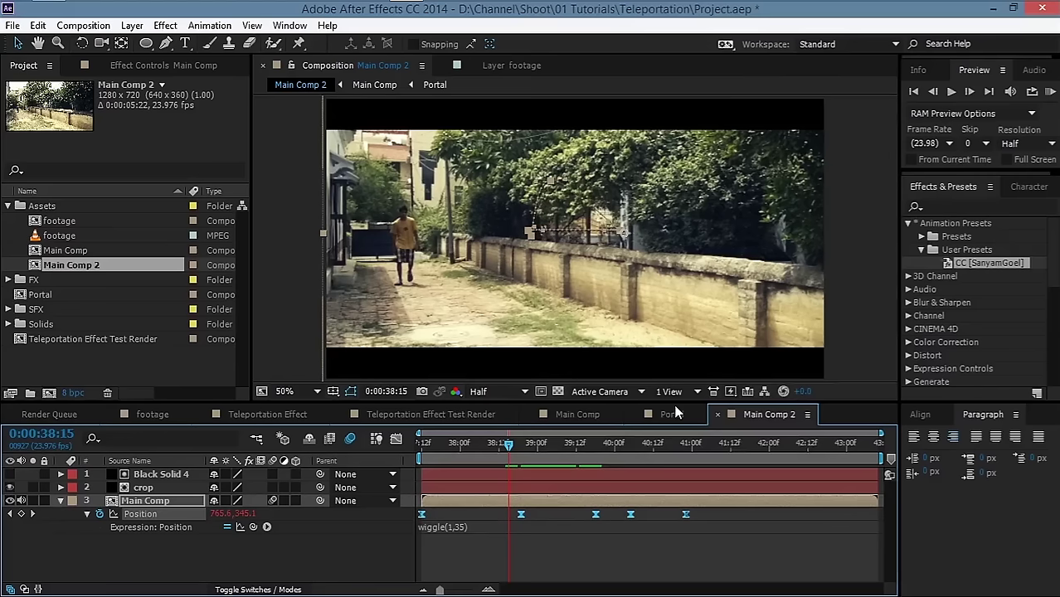
left_click(59, 501)
left_click(92, 534)
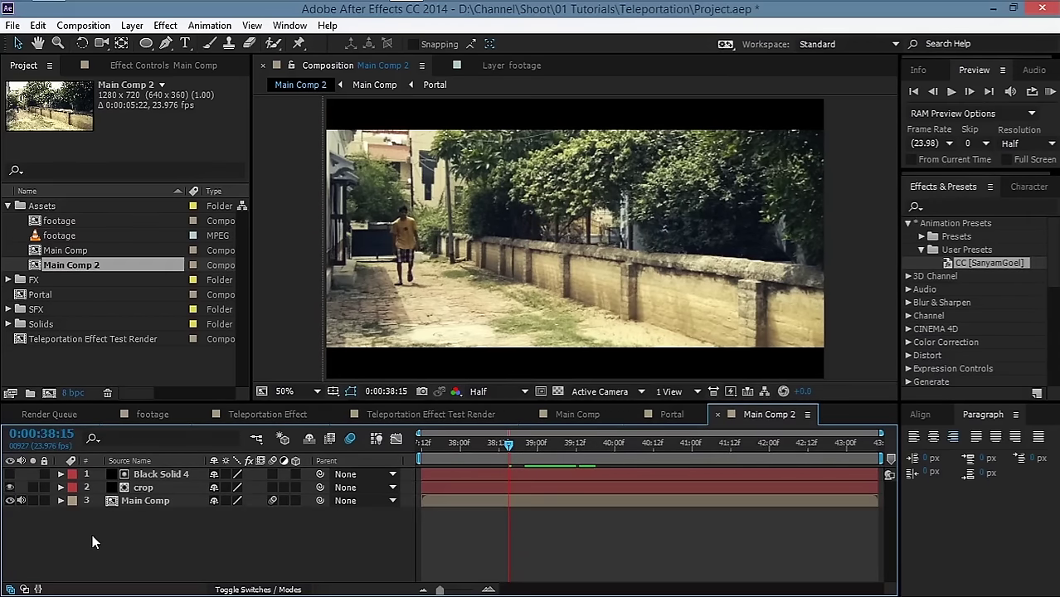